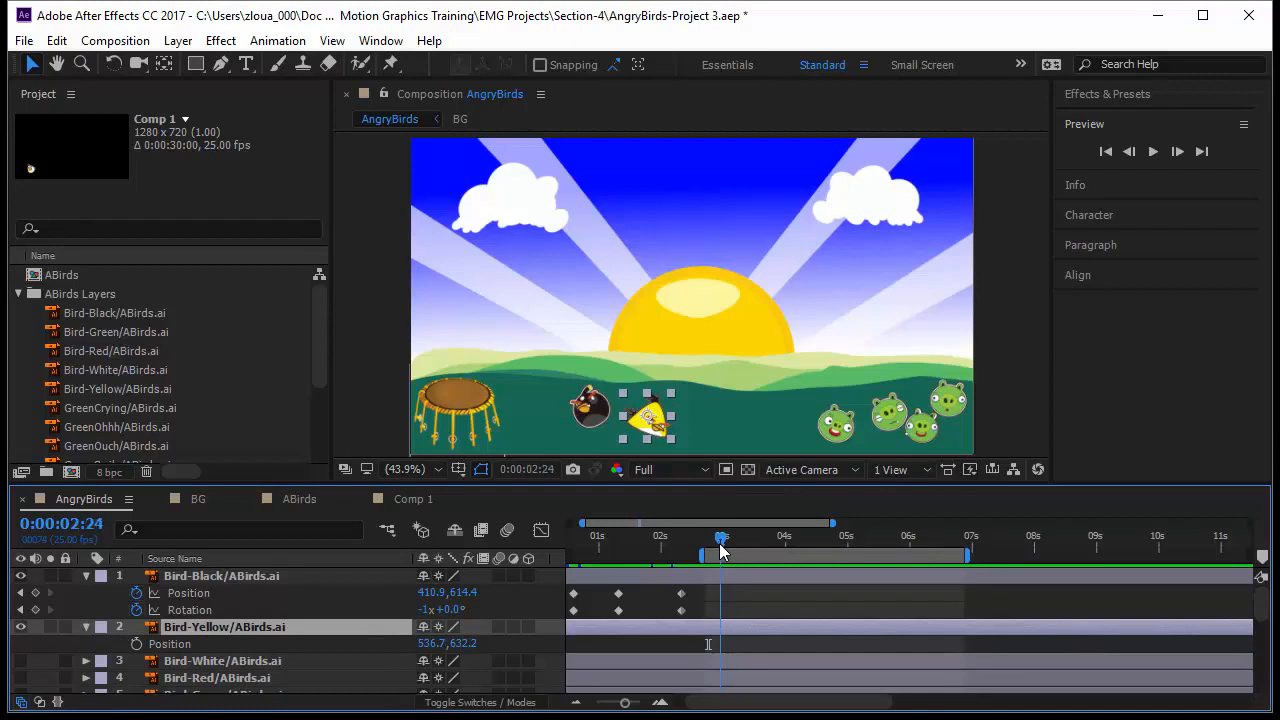
Step: Move the current time to 0:00:03:00 and set a Position keyframe on the Bird-Yellow layer
left_click(60, 524)
type("300")
key("Return")
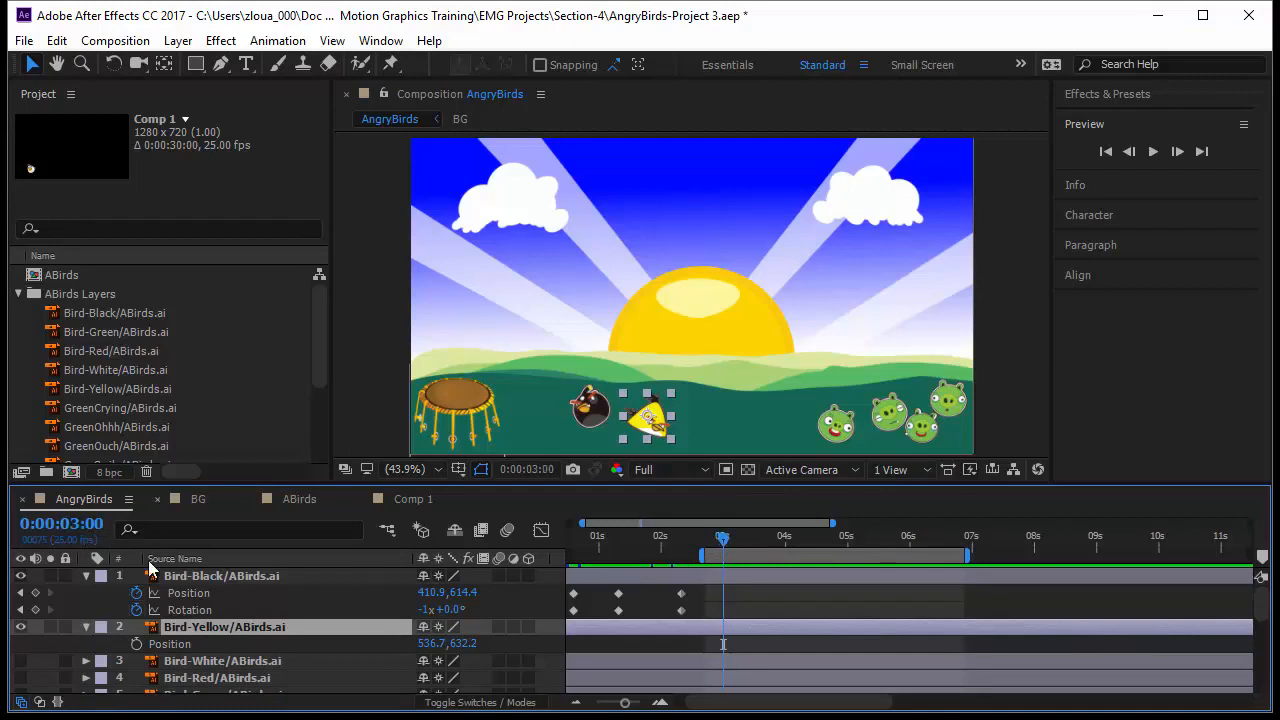
left_click(136, 643)
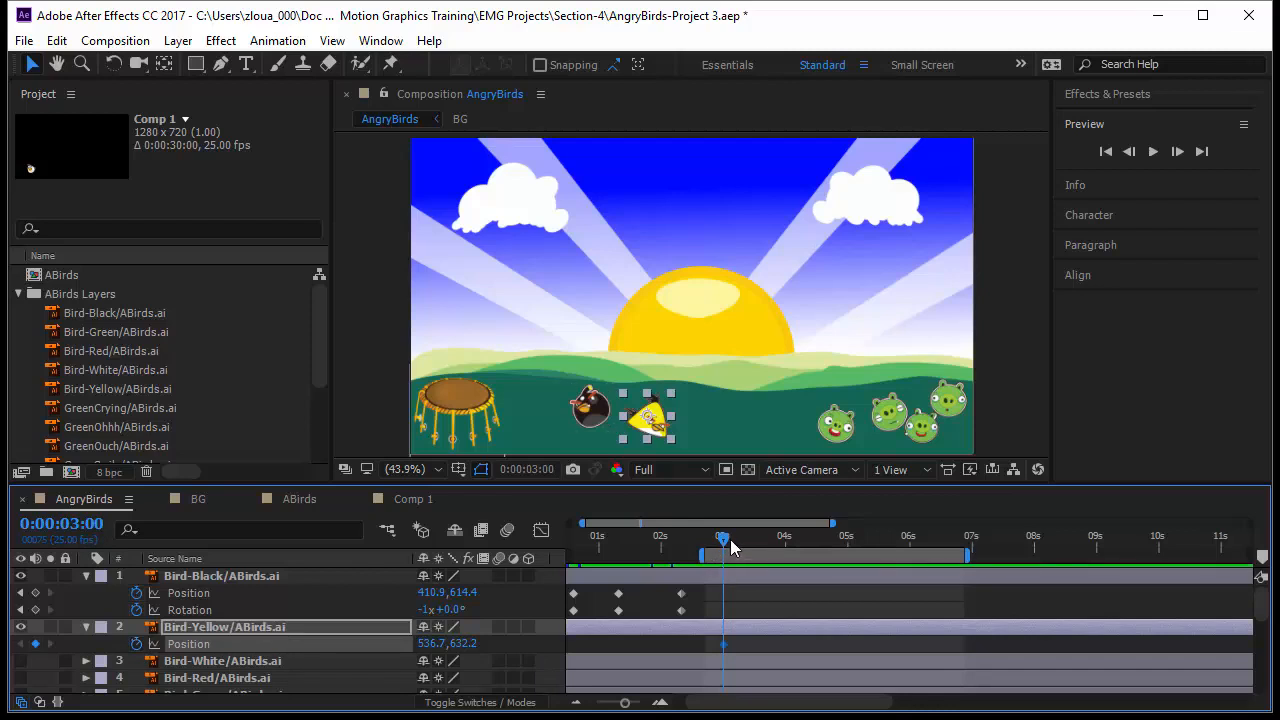
Step: Advance the time to 0:00:03:10 and move the yellow bird onto the slingshot
left_click(96, 524)
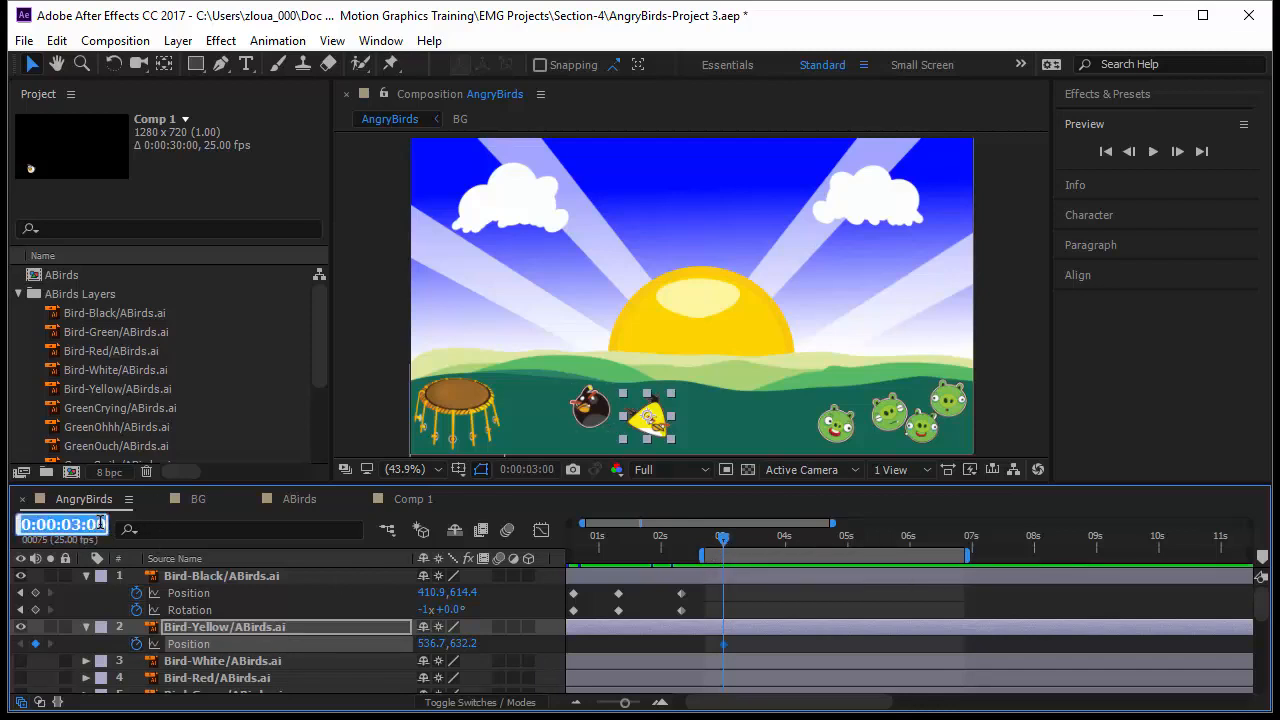
type("+10")
key("Return")
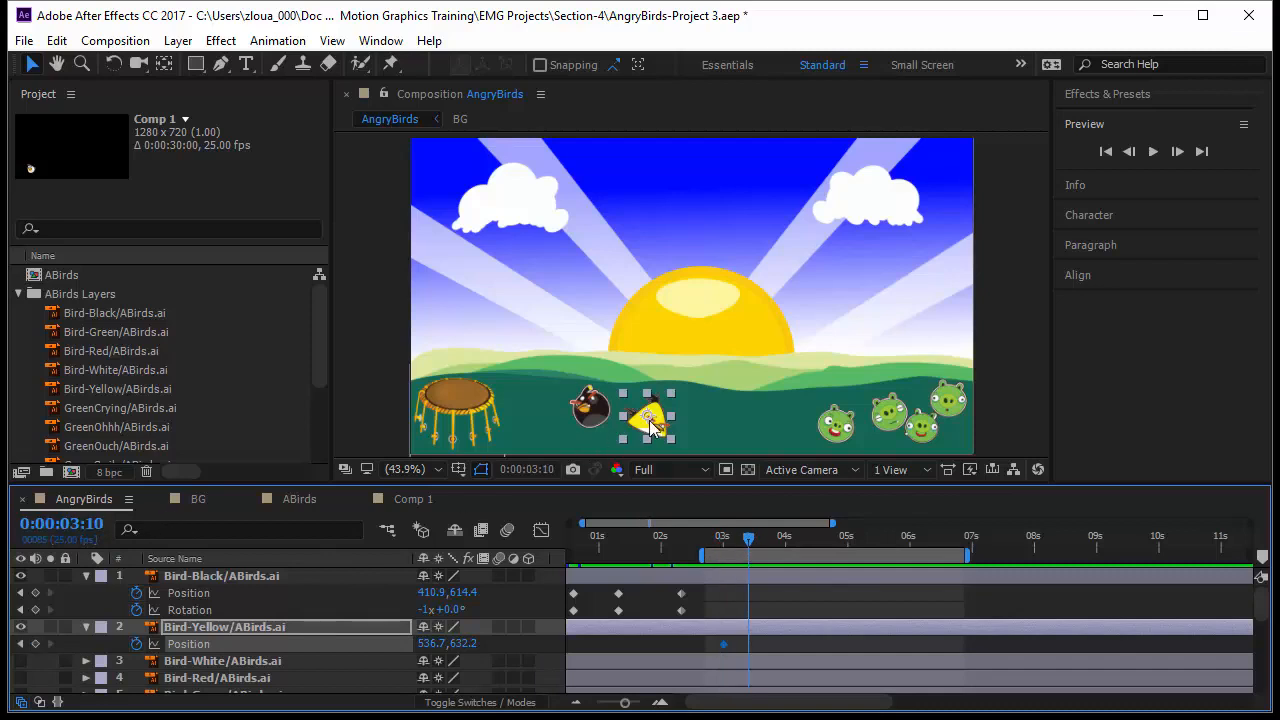
left_click_drag(650, 425, 461, 385)
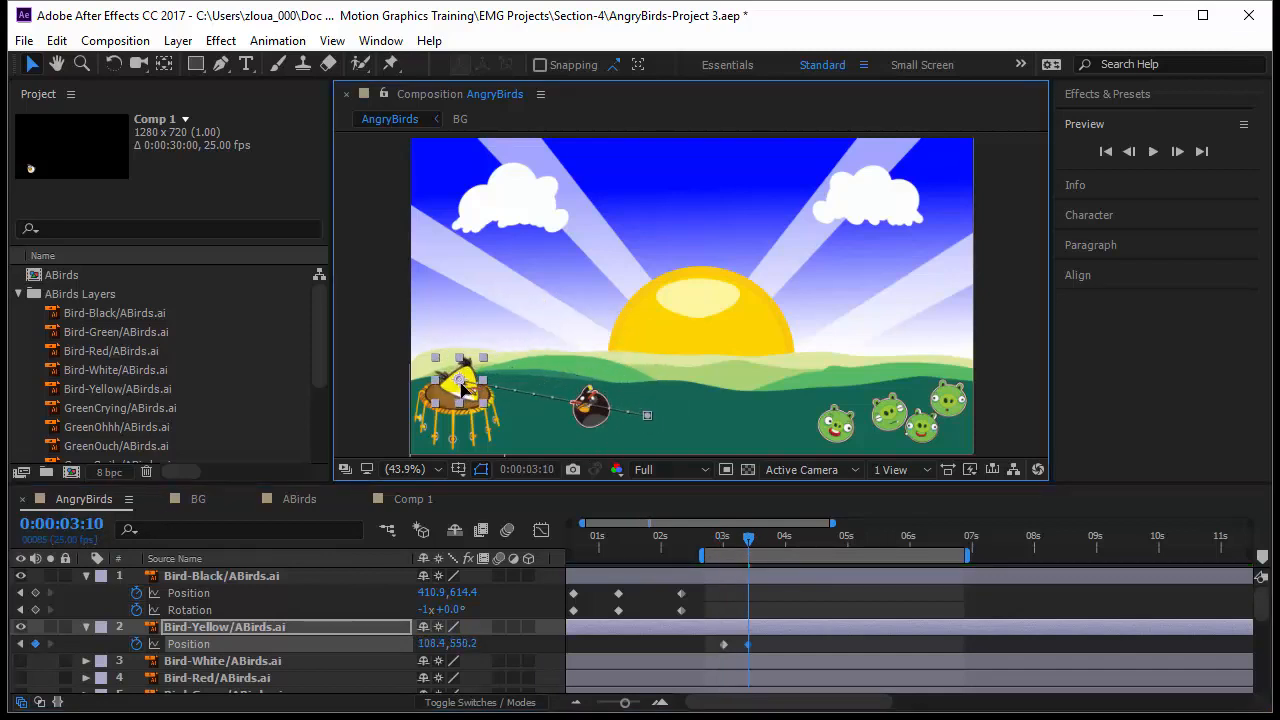
Step: Advance 15 frames to 0:00:04:00 and move the yellow bird up near the top of the frame
left_click(83, 527)
type("+15")
key("Return")
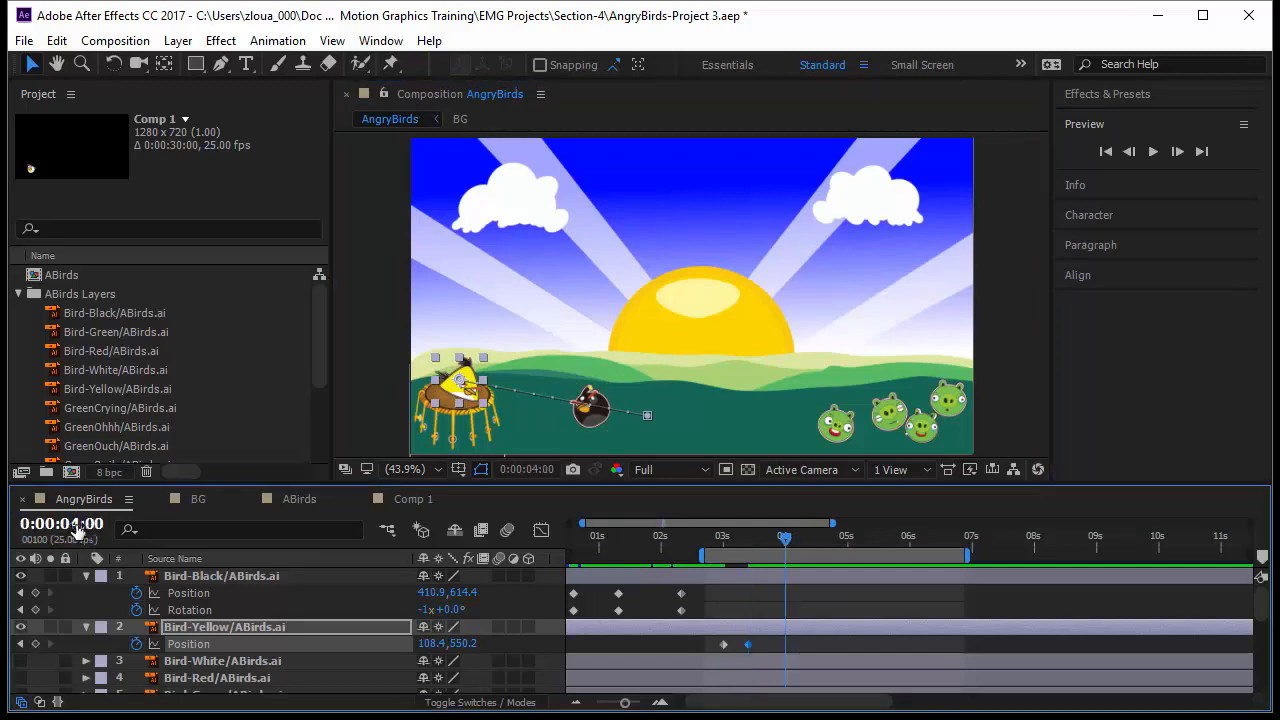
left_click_drag(462, 398, 462, 380)
left_click_drag(487, 181, 579, 187)
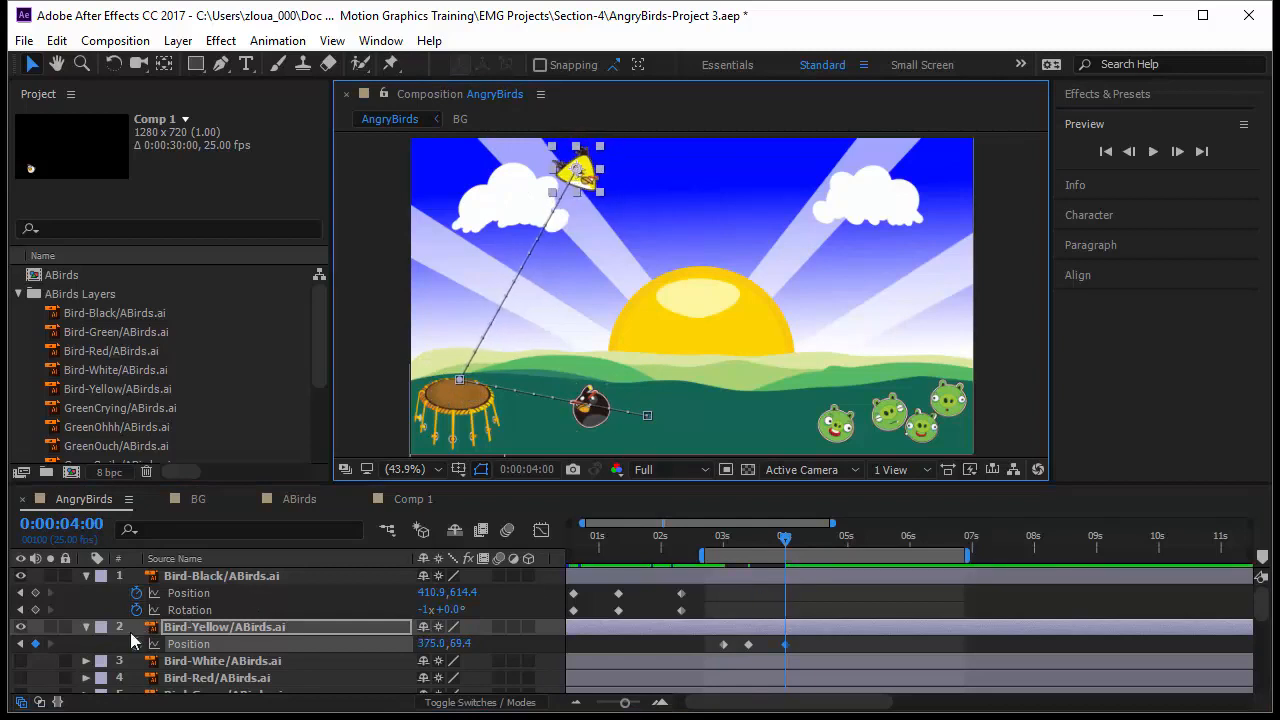
Step: Advance 10 frames to 0:00:04:10 and move the yellow bird down to the ground beside the pigs
left_click(75, 525)
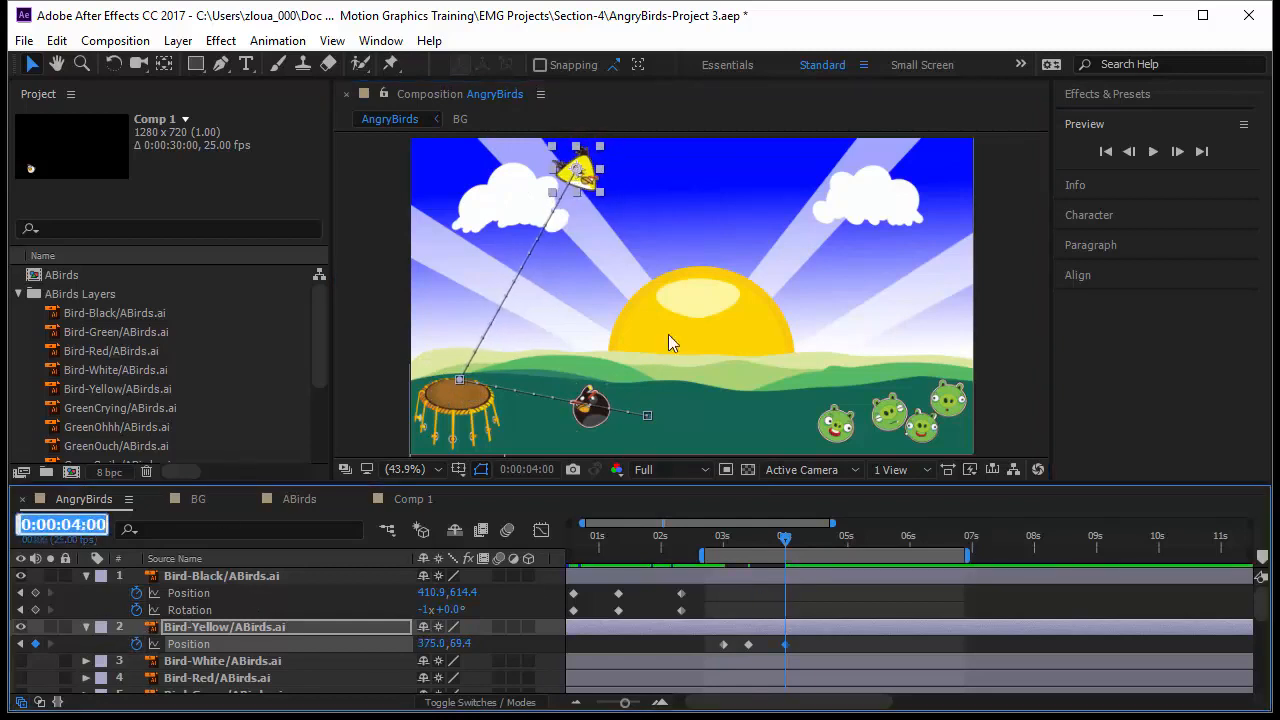
type("+10")
key("Return")
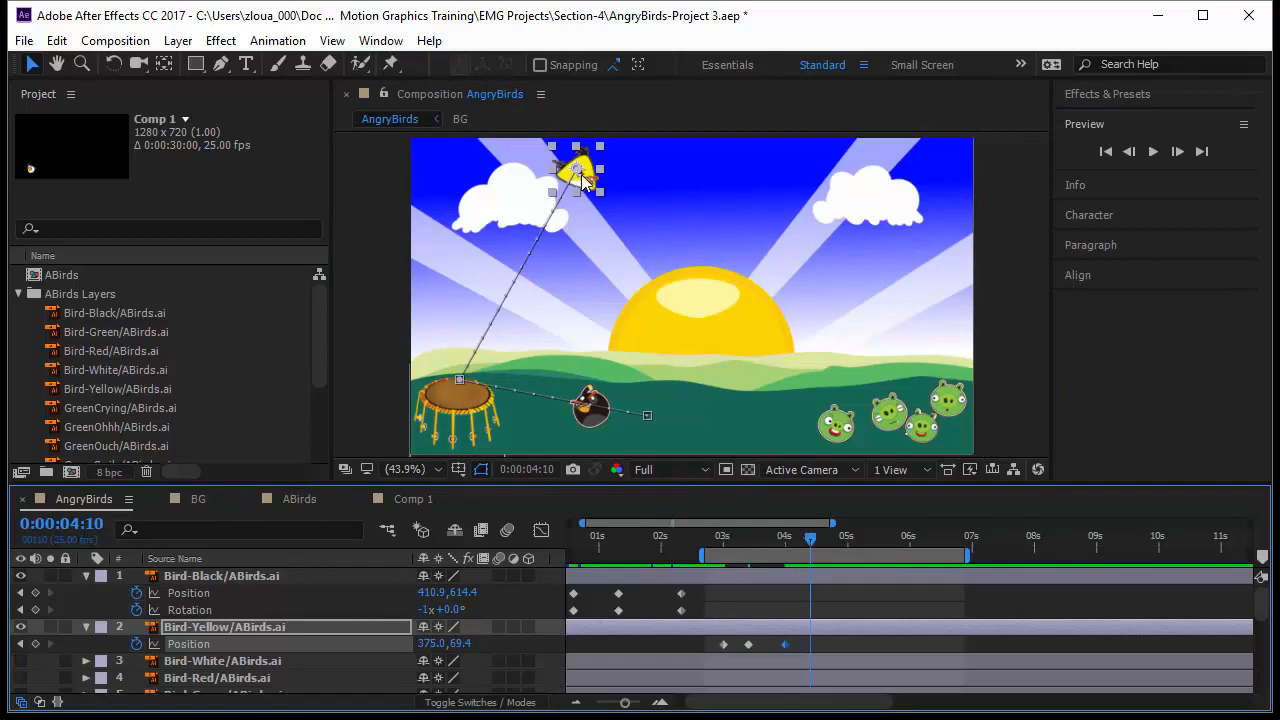
left_click_drag(583, 178, 716, 411)
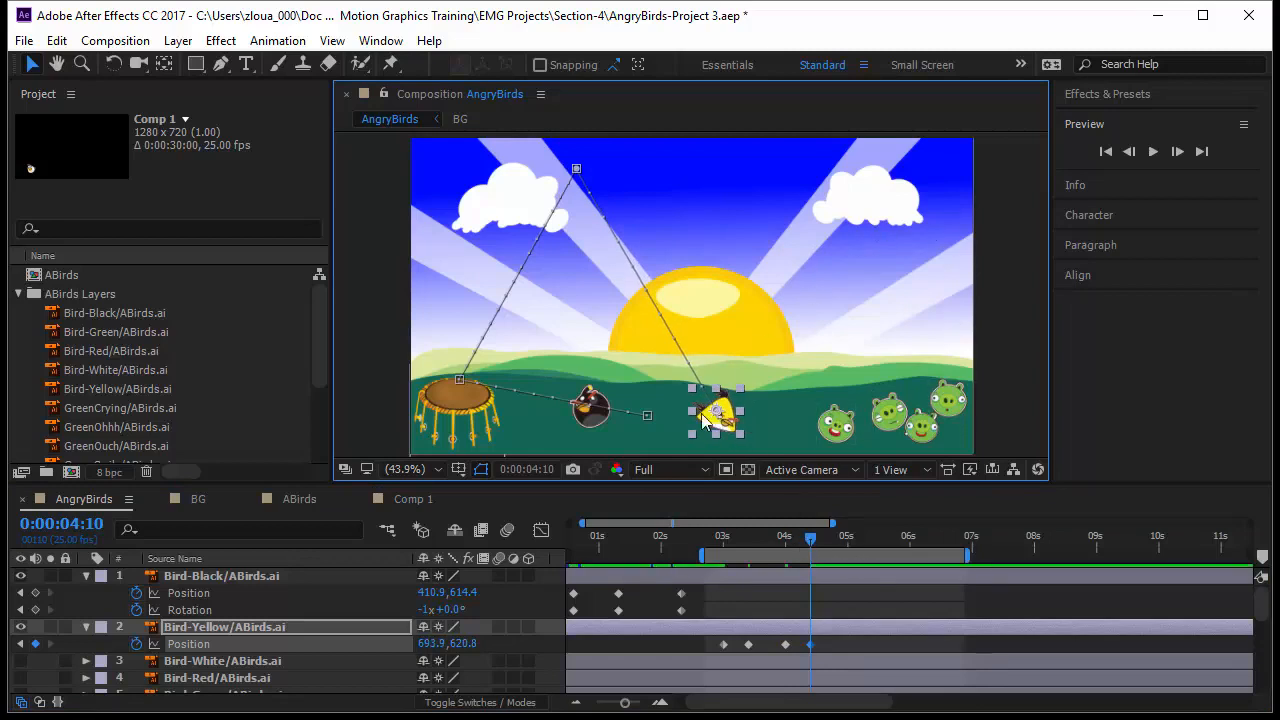
Step: Advance 15 frames to 0:00:05:00 and move the yellow bird up to the upper right corner
left_click(75, 523)
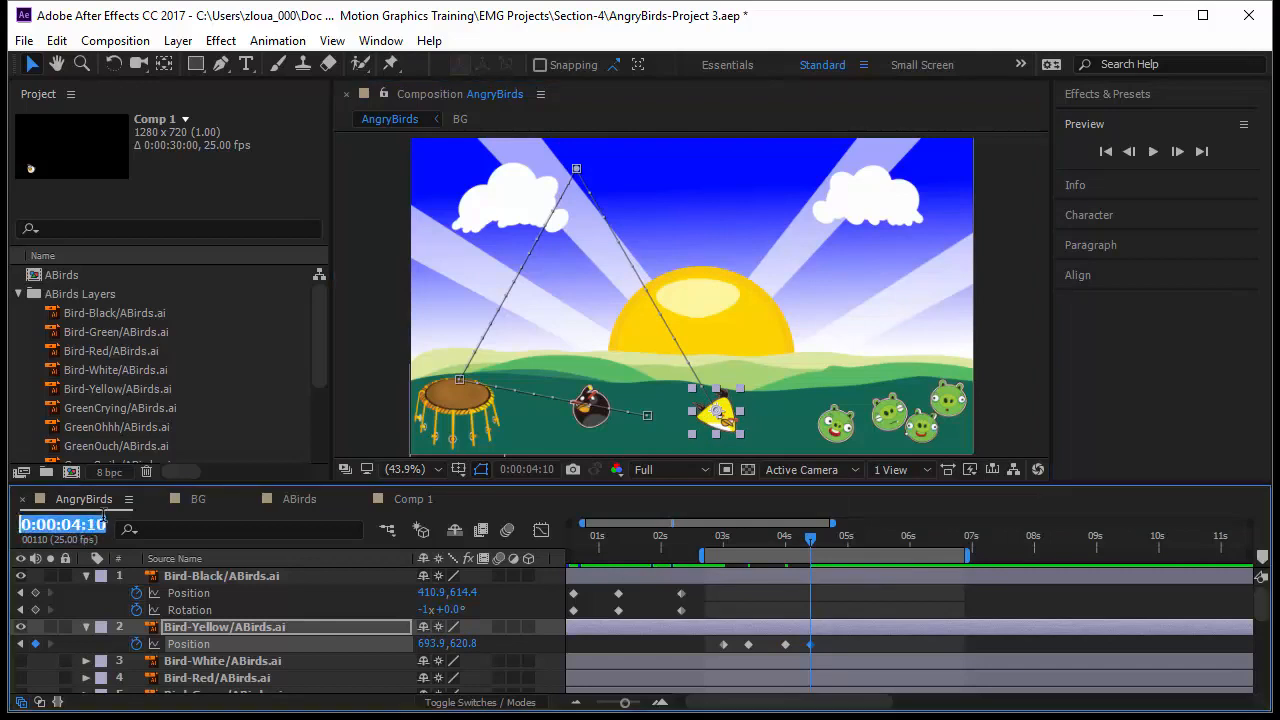
type("+15")
key("Return")
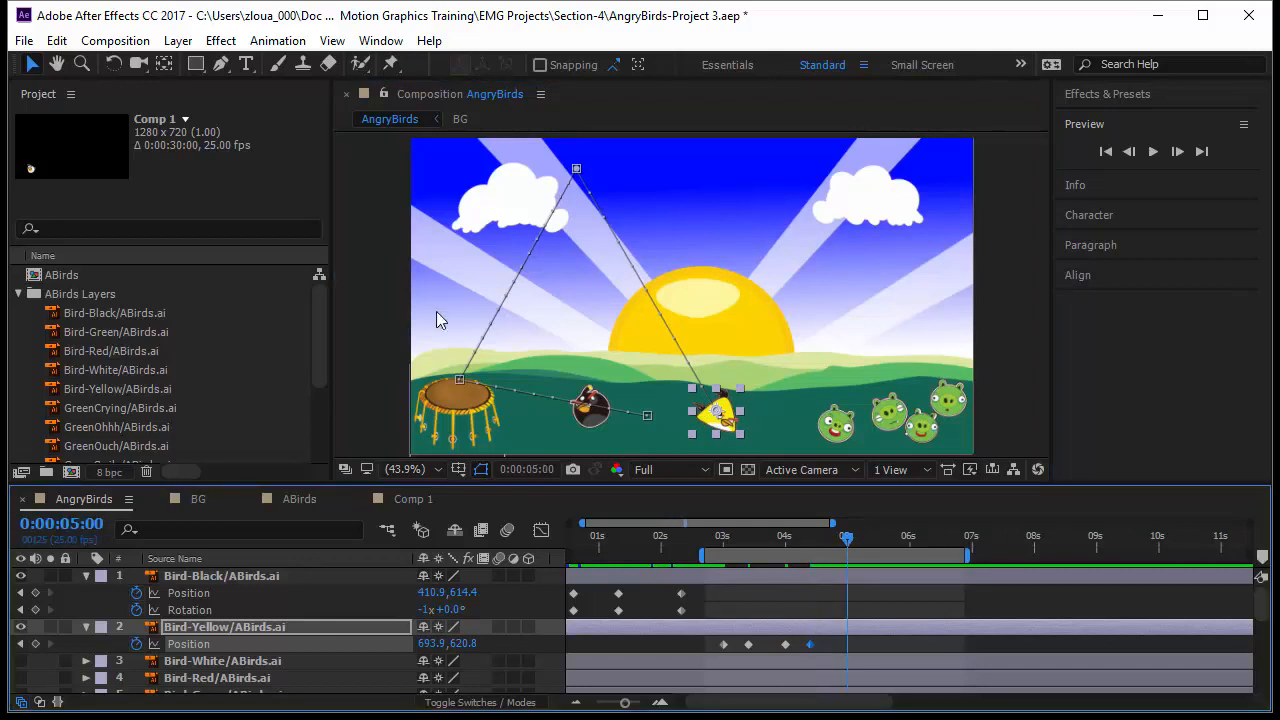
left_click_drag(724, 414, 930, 328)
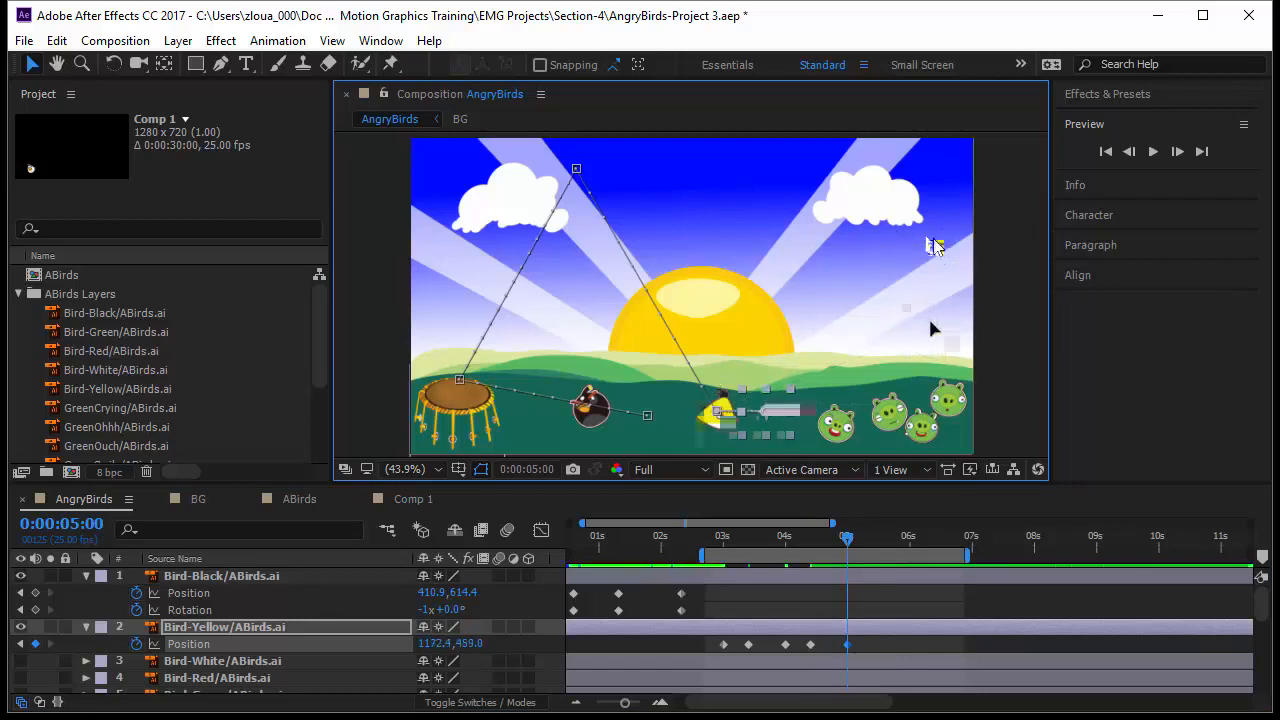
left_click_drag(929, 238, 926, 238)
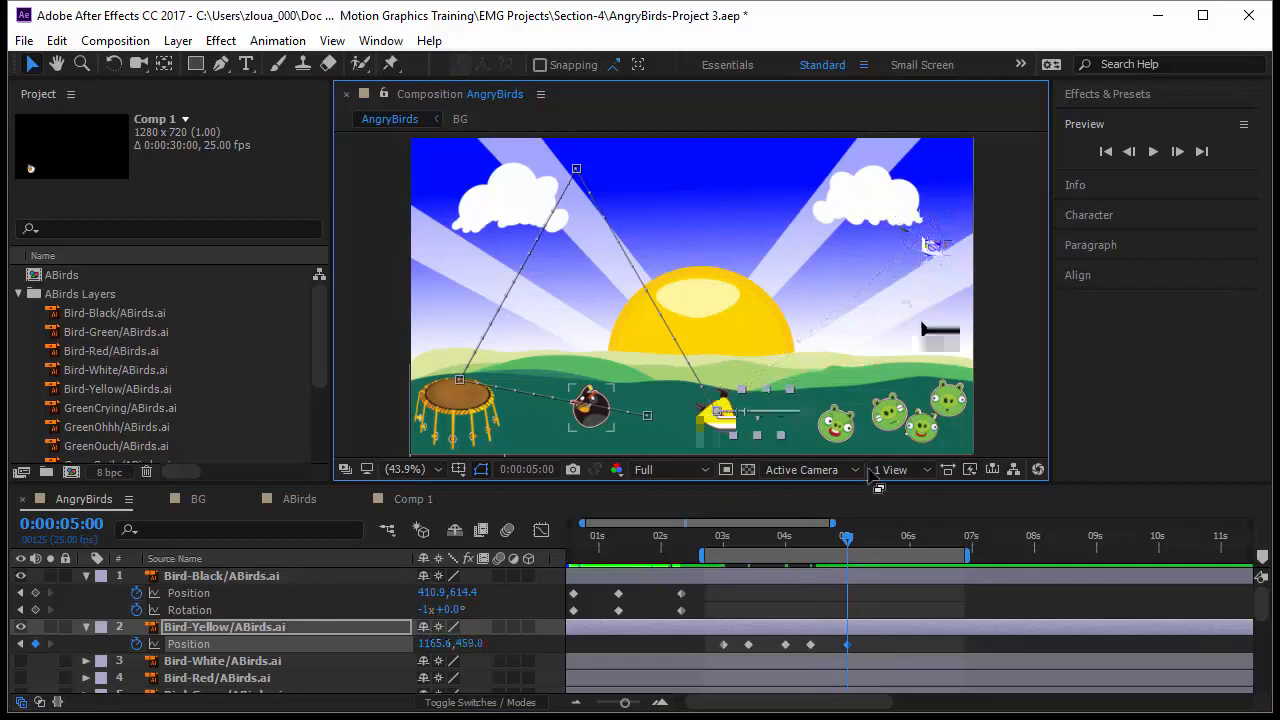
key("ctrl+z")
Step: Advance 15 frames to 0:00:05:15 and move the yellow bird back down to the ground near the black bird
left_click(98, 523)
type("+")
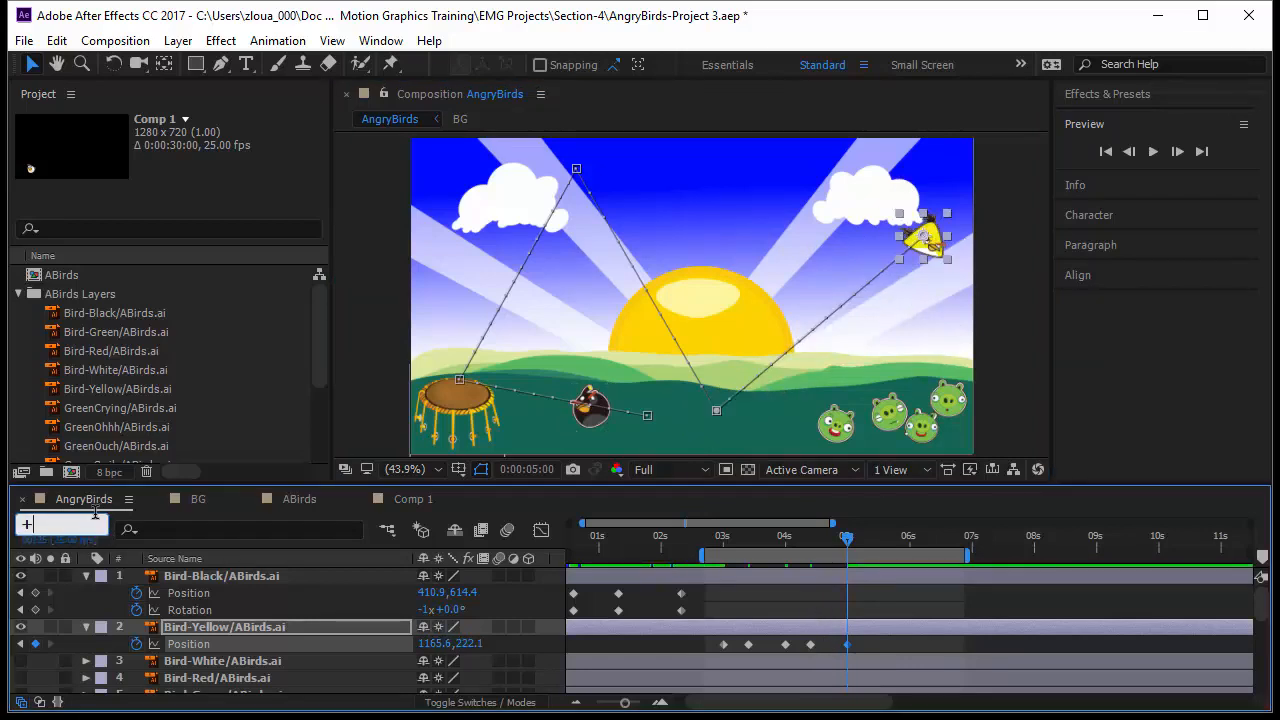
key("BackSpace")
key("BackSpace")
key("Return")
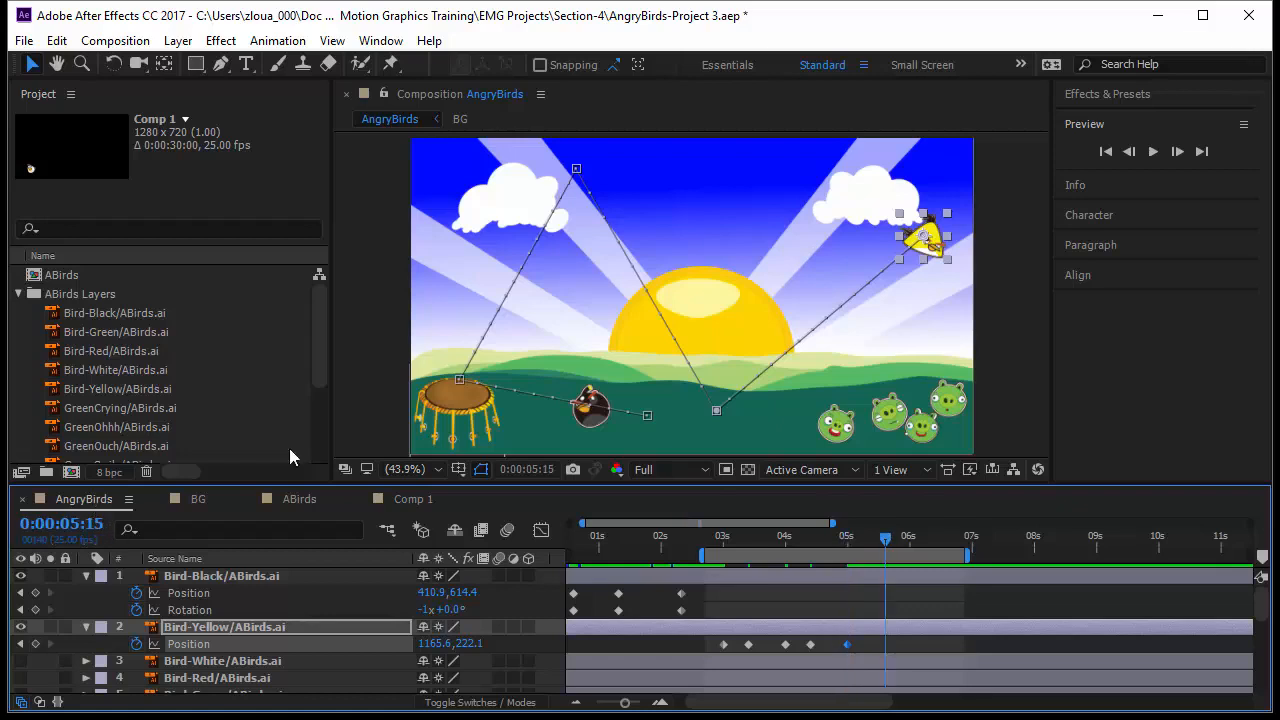
left_click_drag(925, 245, 684, 424)
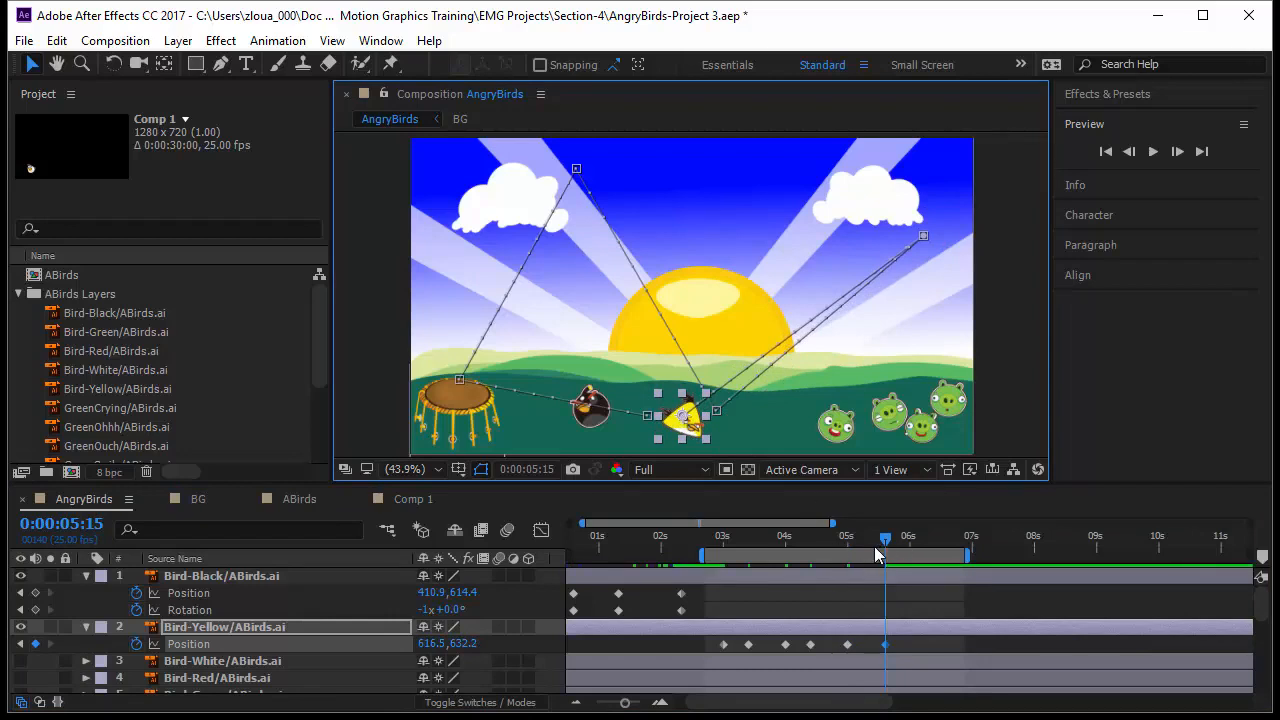
Step: Advance to 0:00:05:22 and nudge the yellow bird slightly left along the ground
left_click(98, 524)
type("+7")
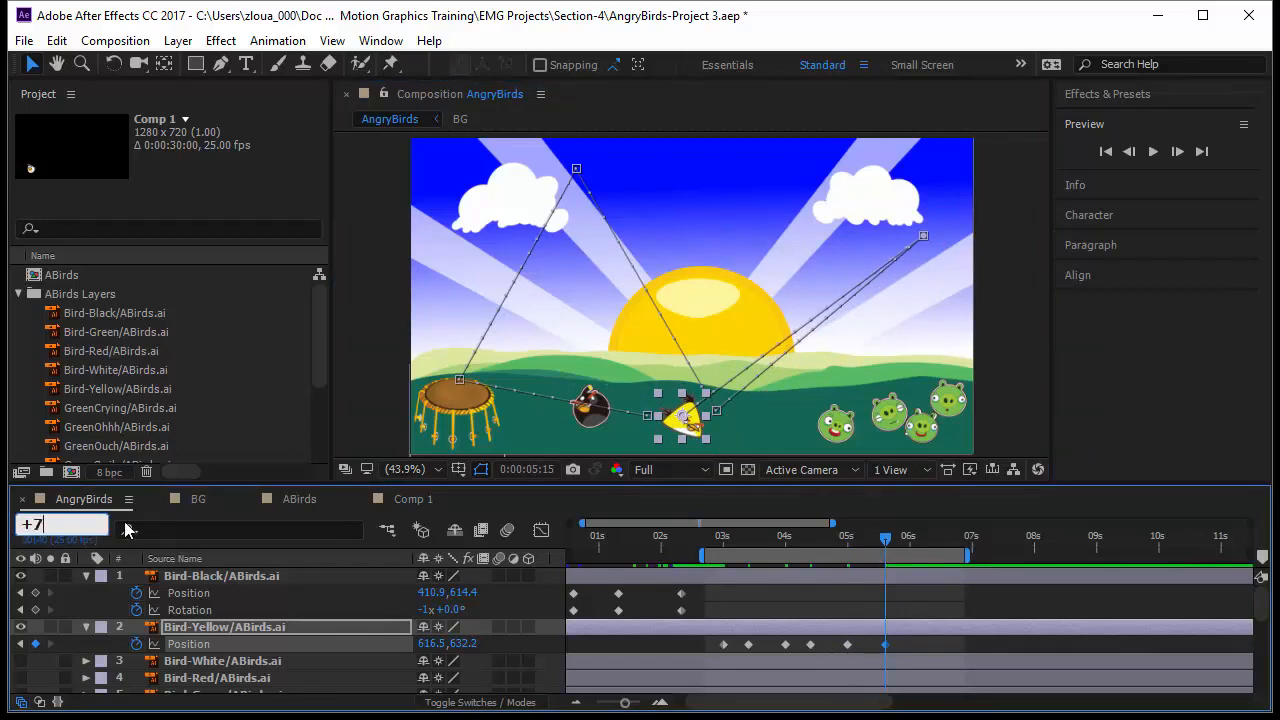
key("Return")
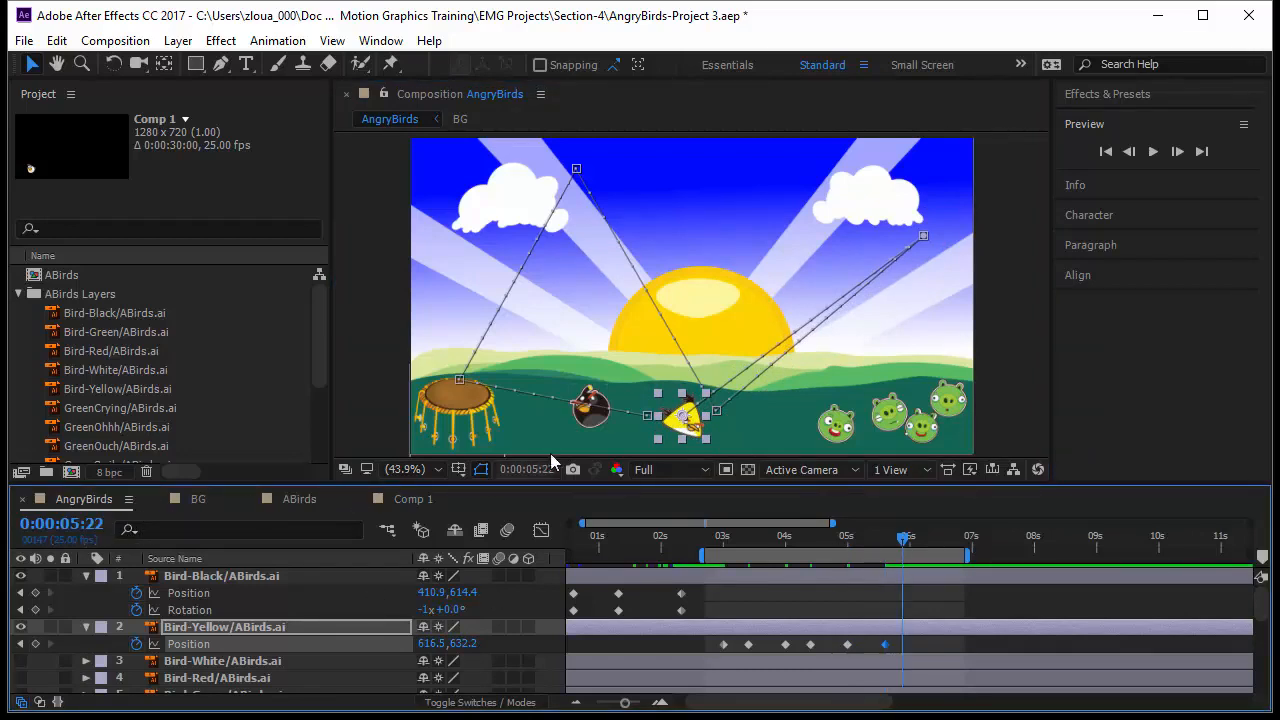
left_click_drag(686, 425, 644, 424)
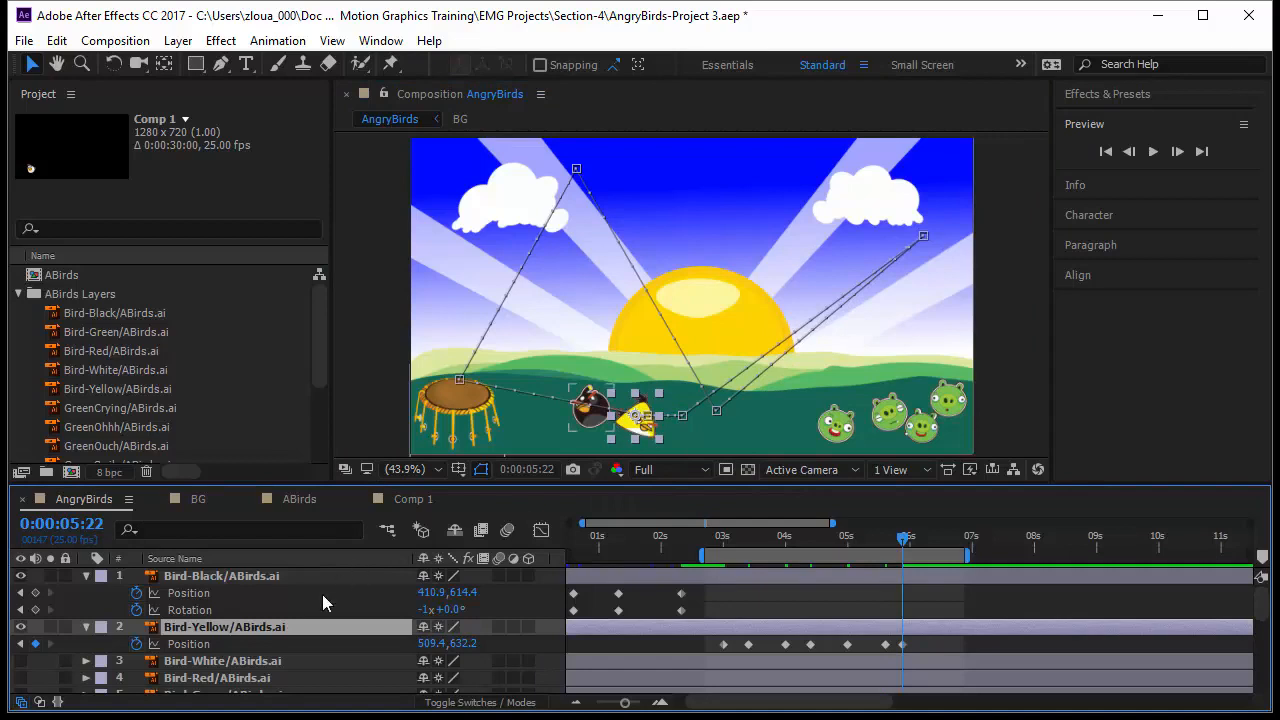
Step: Reveal the yellow bird's Rotation property and set it to -21°
key("shift+r")
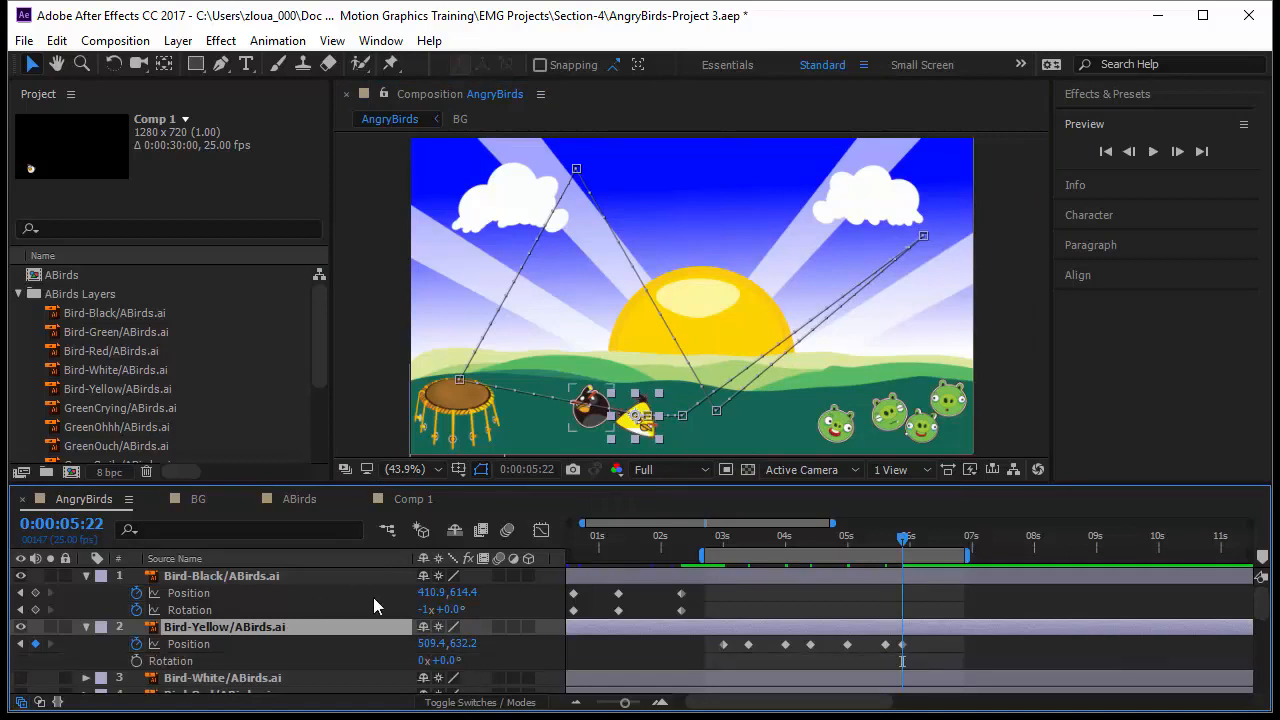
left_click_drag(457, 665, 431, 664)
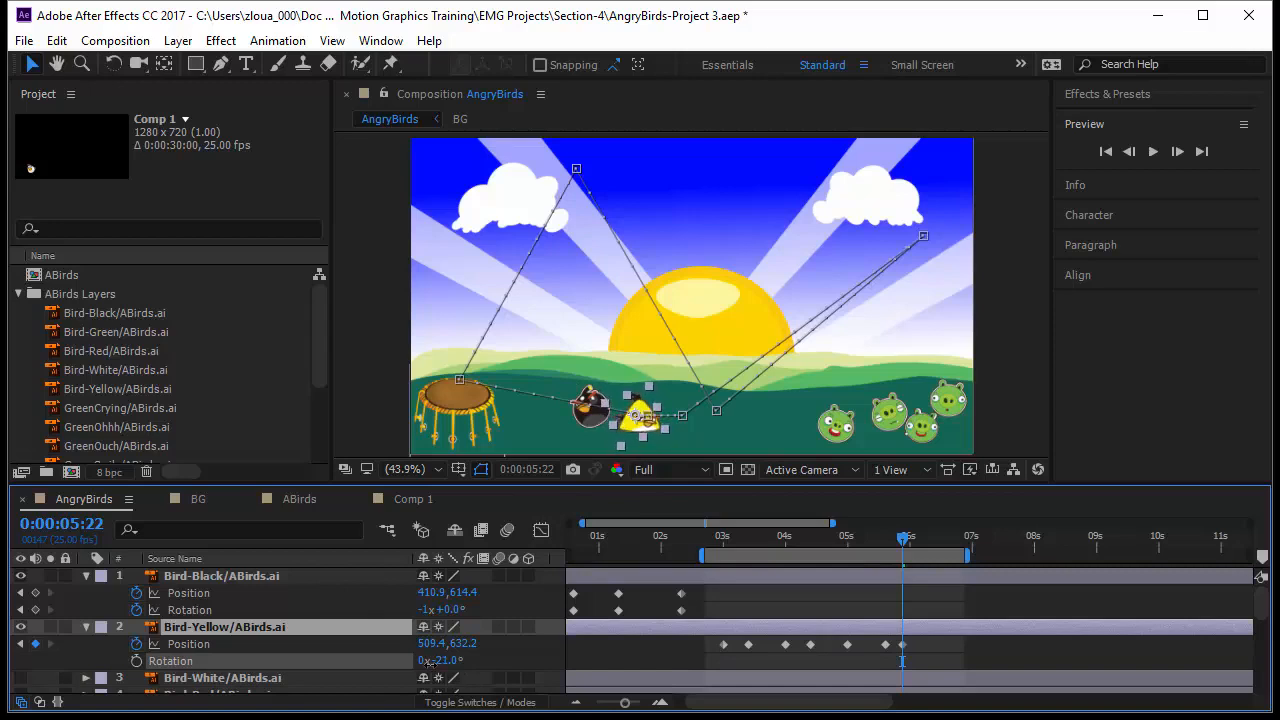
Step: Preview the yellow bird's animation and scrub back to about 0:00:03:05
left_click_drag(902, 539, 705, 556)
key("space")
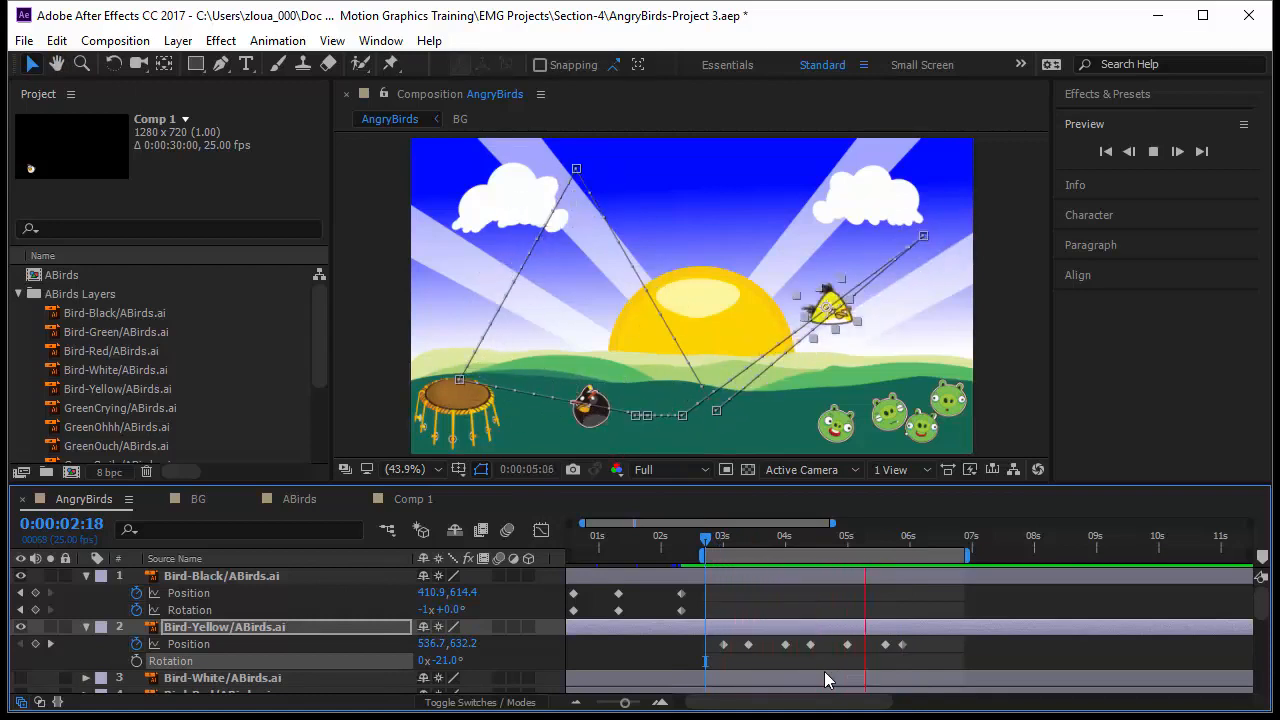
key("space")
left_click_drag(707, 543, 735, 543)
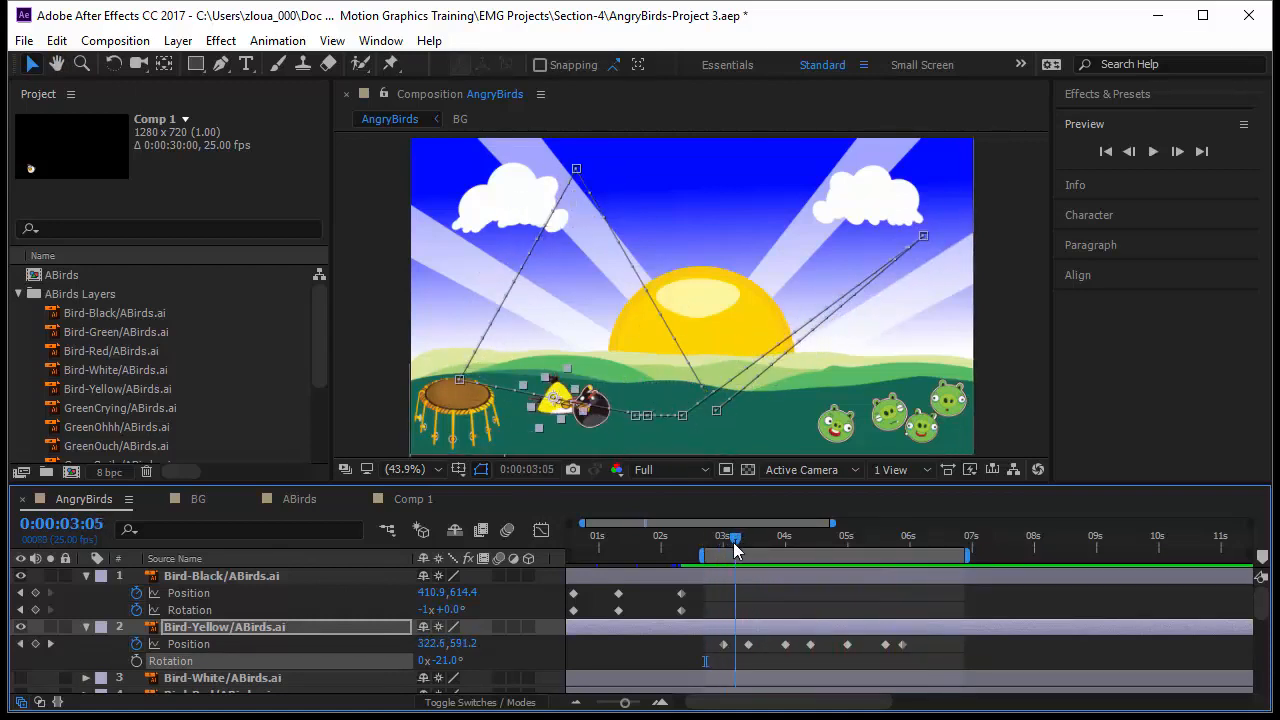
Step: Set the first position keyframe's spatial interpolation to Bezier and drag the path handles to curve the launch arc
left_click(724, 644)
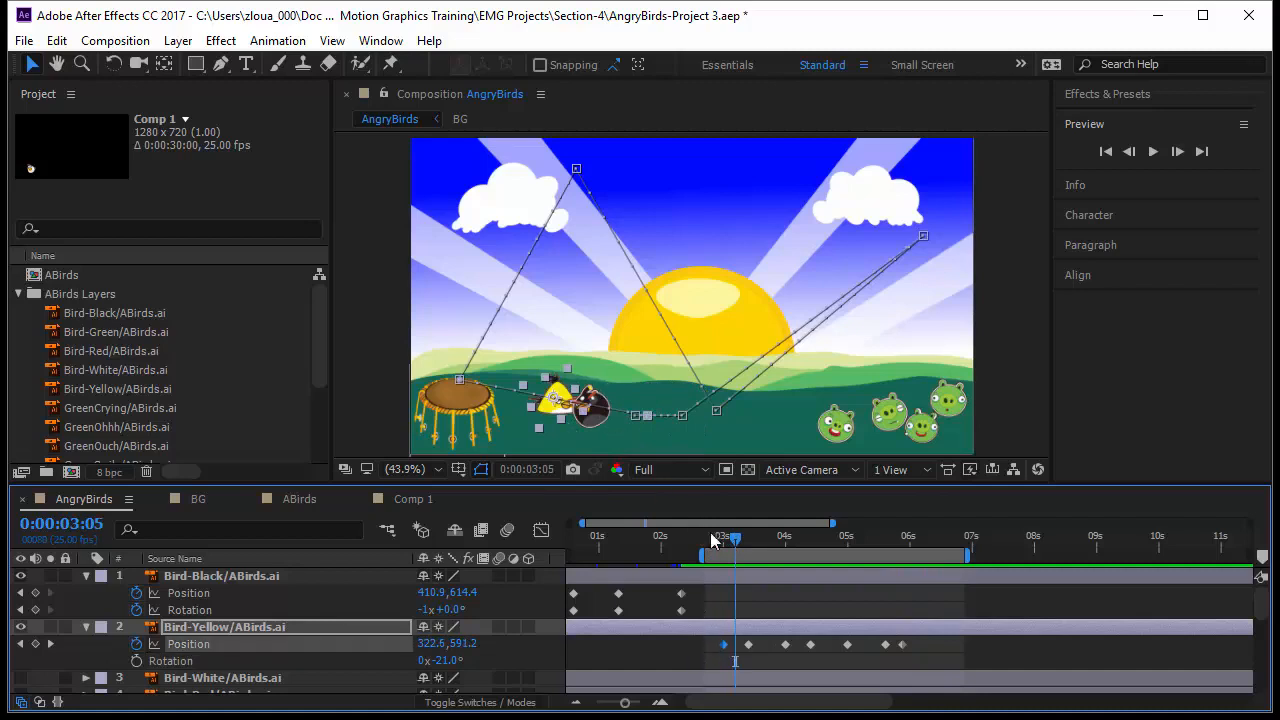
right_click(647, 418)
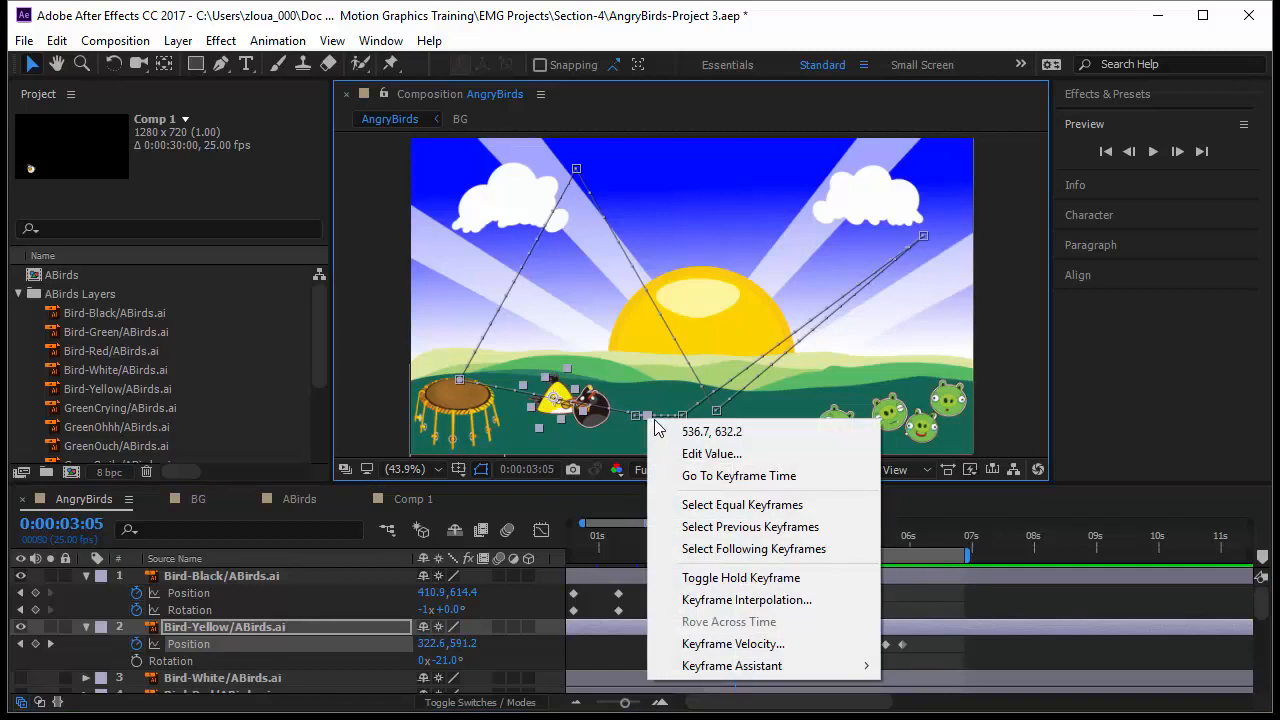
left_click(710, 600)
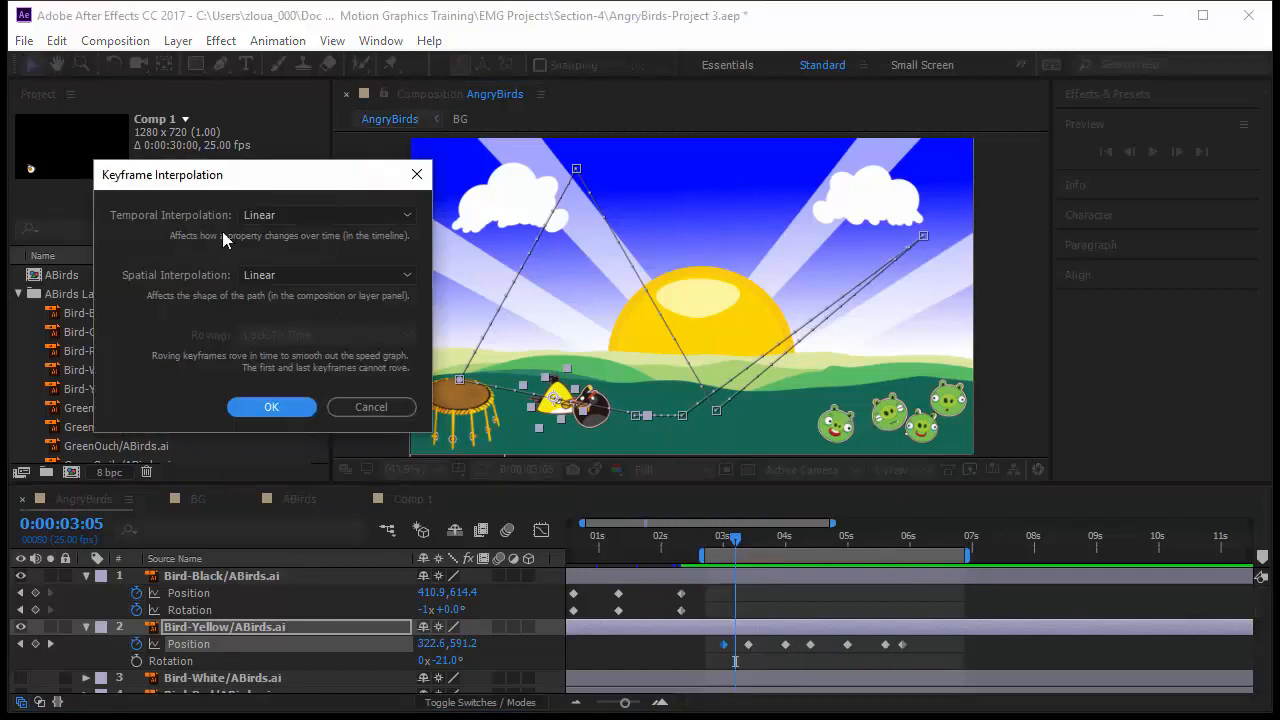
left_click(268, 278)
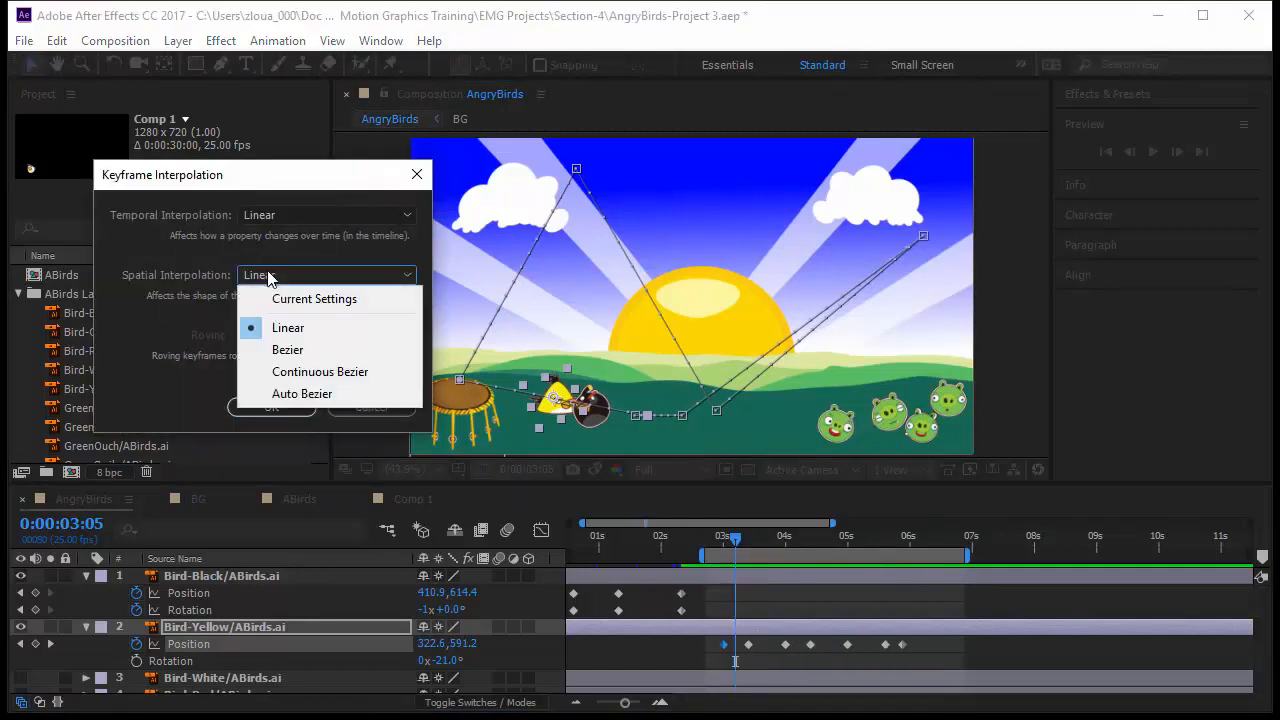
left_click(300, 348)
left_click(290, 408)
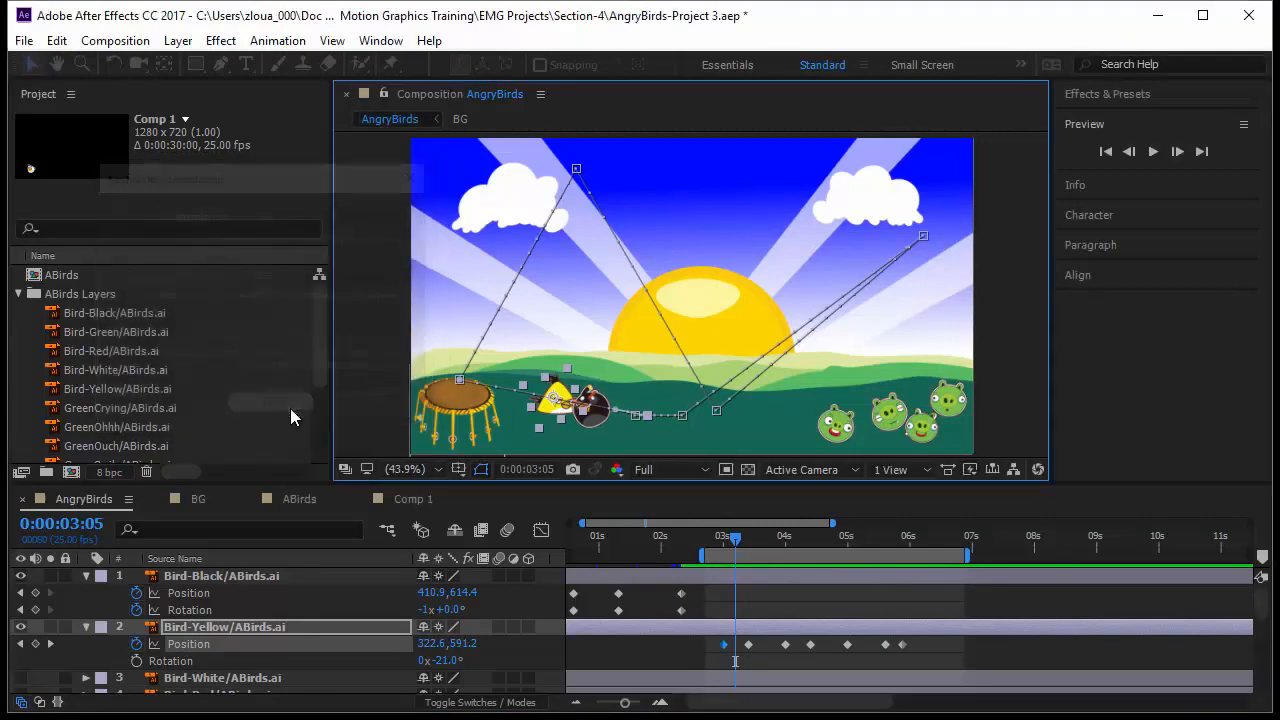
left_click_drag(558, 400, 566, 305)
left_click_drag(545, 178, 553, 211)
Step: Set the slingshot keyframe's spatial interpolation to Bezier and drag its handles upward to arch the motion path
left_click(460, 380)
right_click(460, 383)
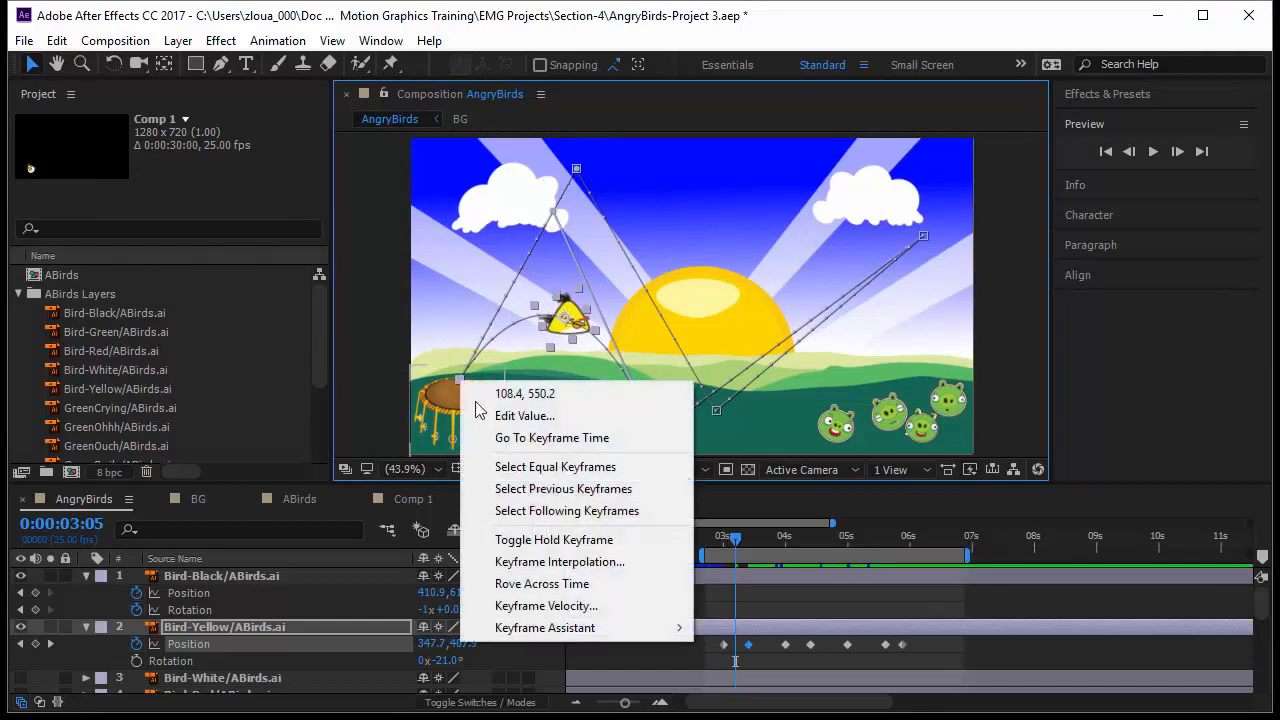
left_click(545, 562)
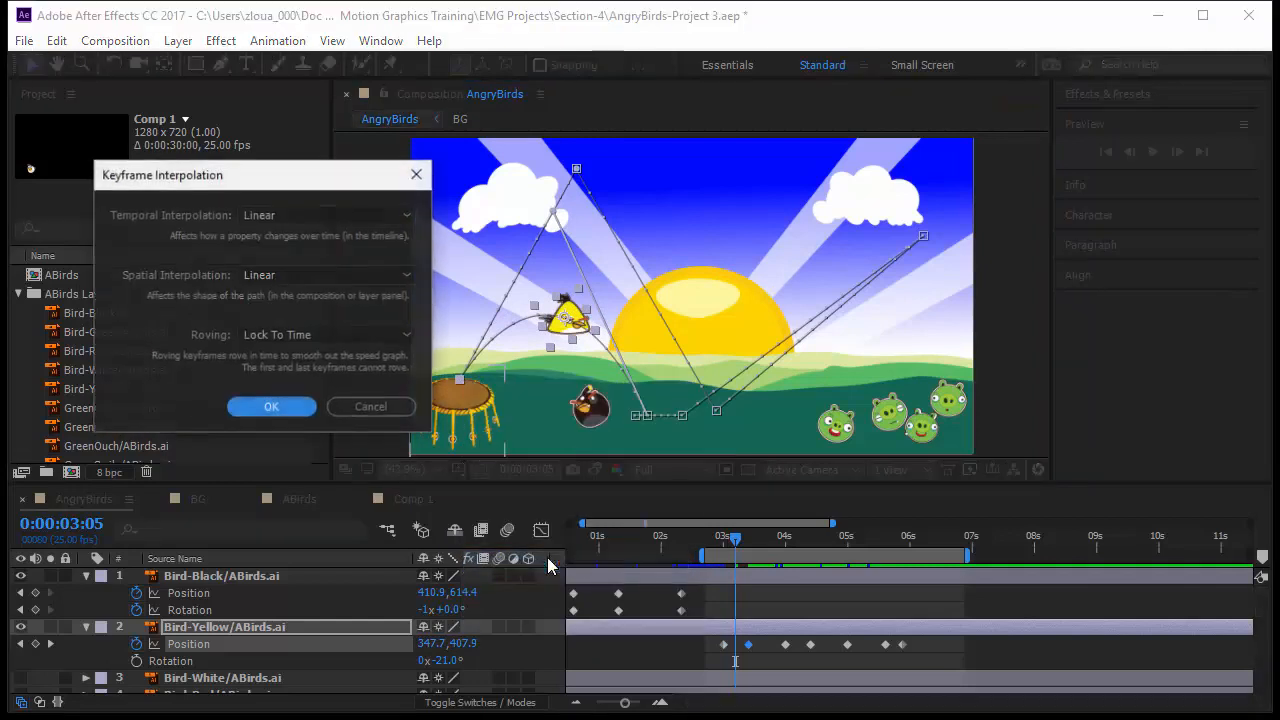
left_click(312, 275)
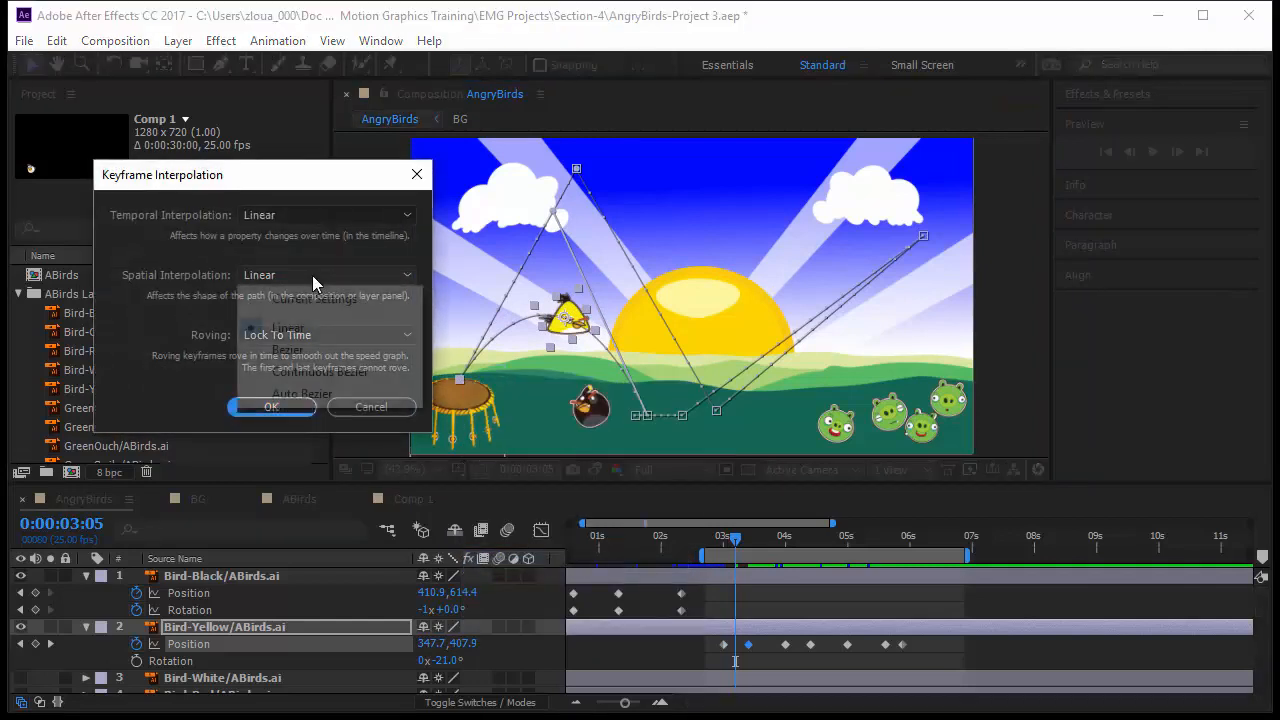
left_click(330, 372)
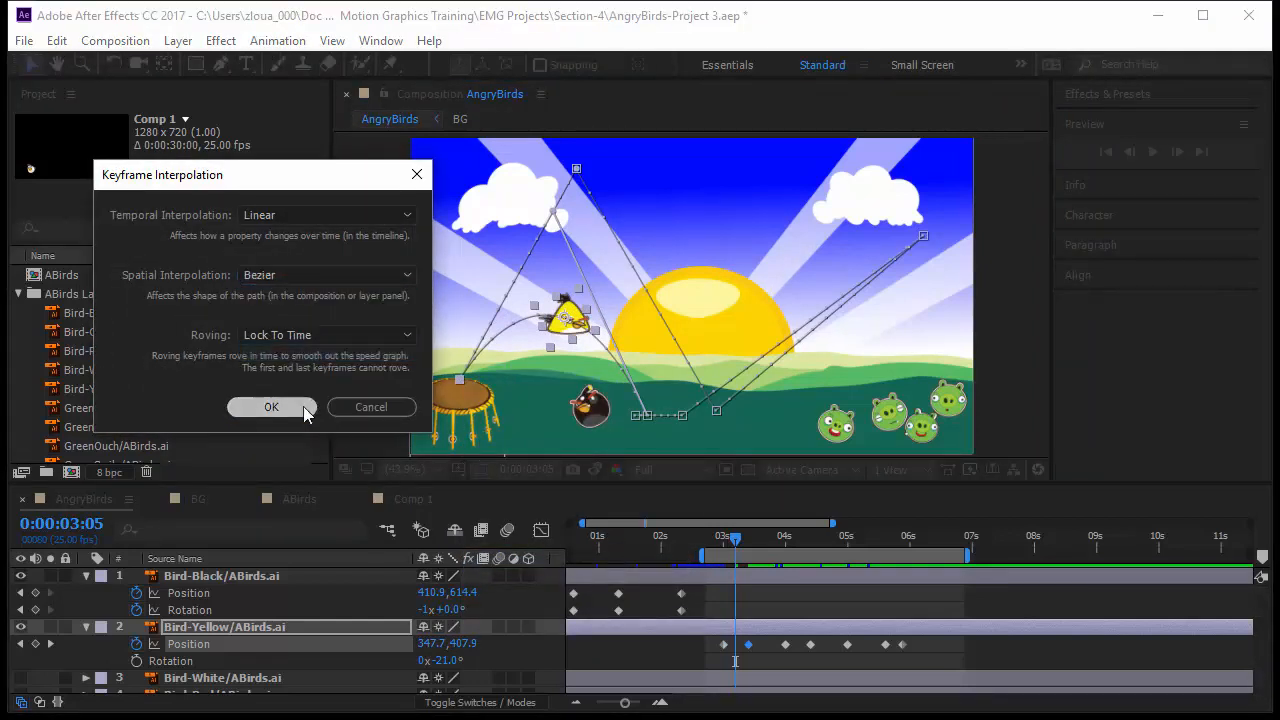
left_click(274, 407)
left_click_drag(448, 347, 462, 295)
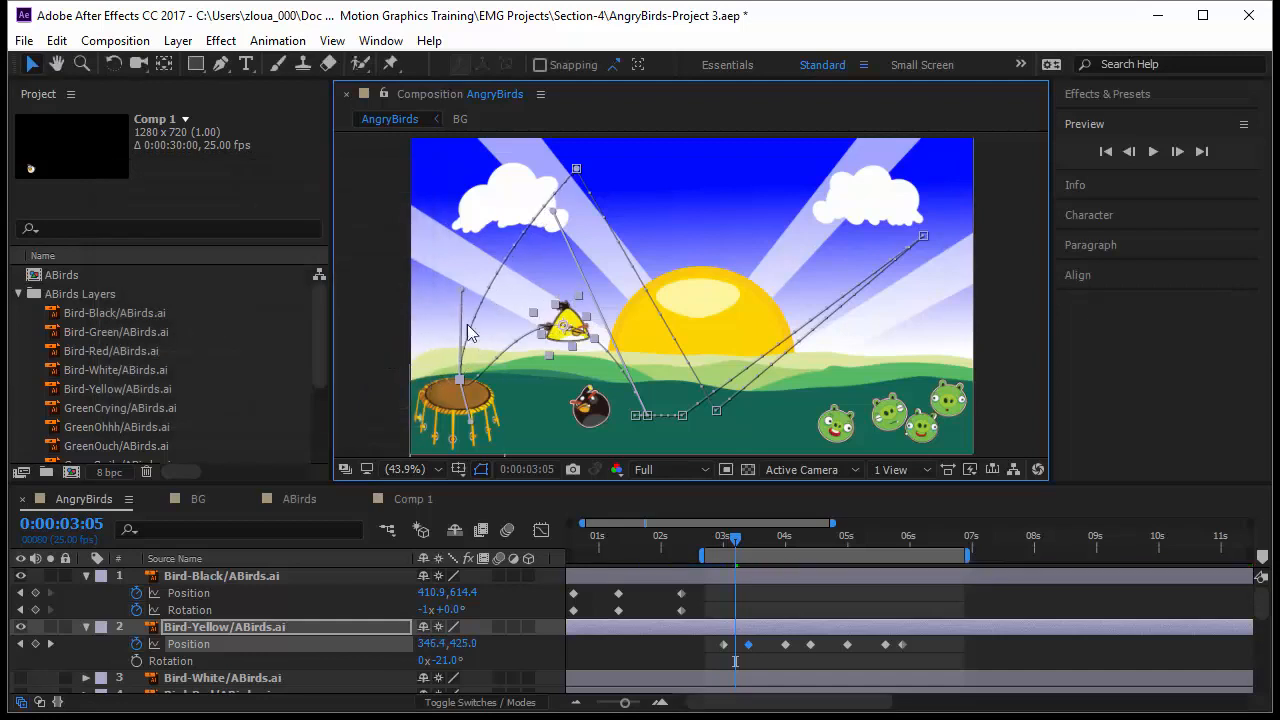
left_click_drag(472, 428, 470, 277)
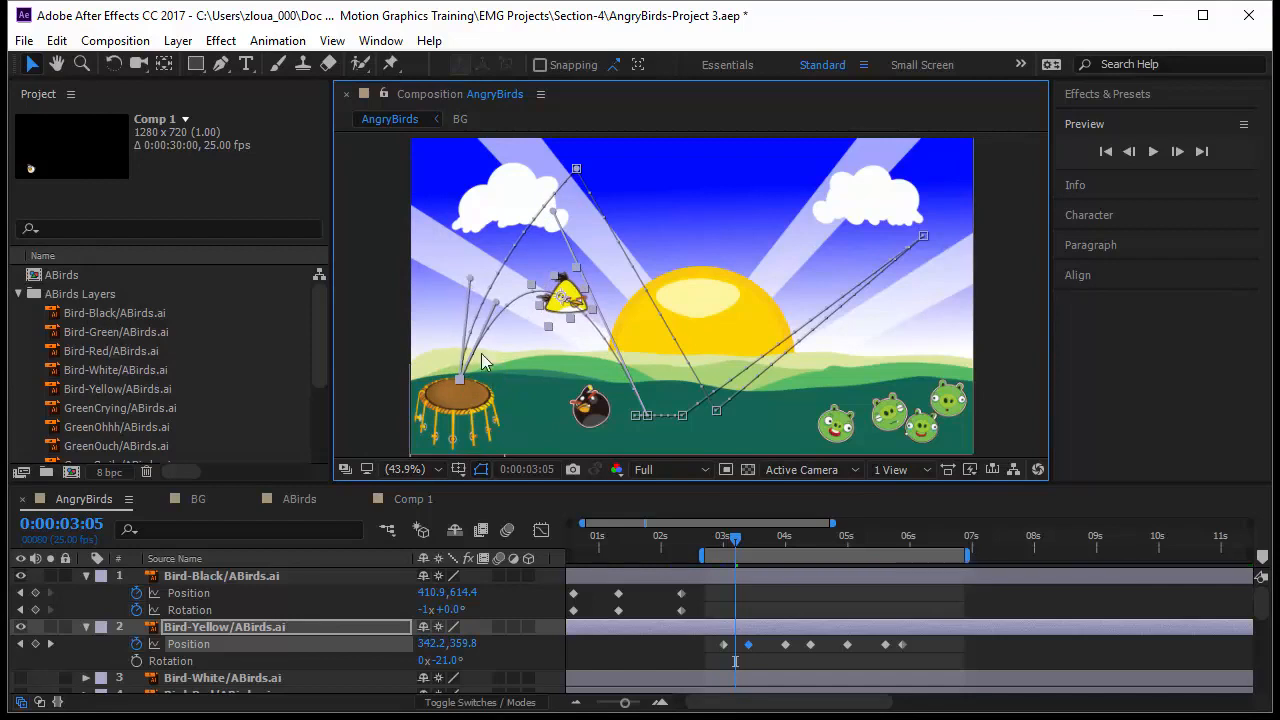
Step: Set the top arc keyframe's spatial interpolation to Bezier and drag its handles to round the peak of the path
right_click(577, 171)
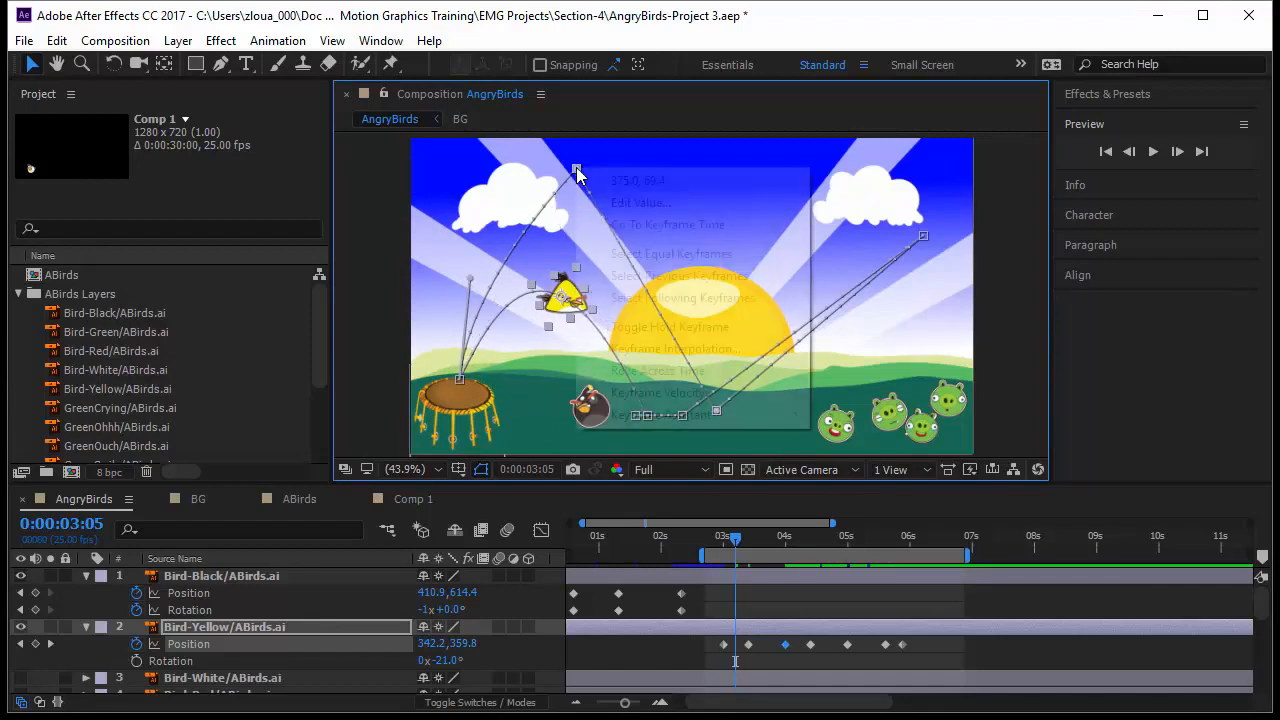
left_click(726, 360)
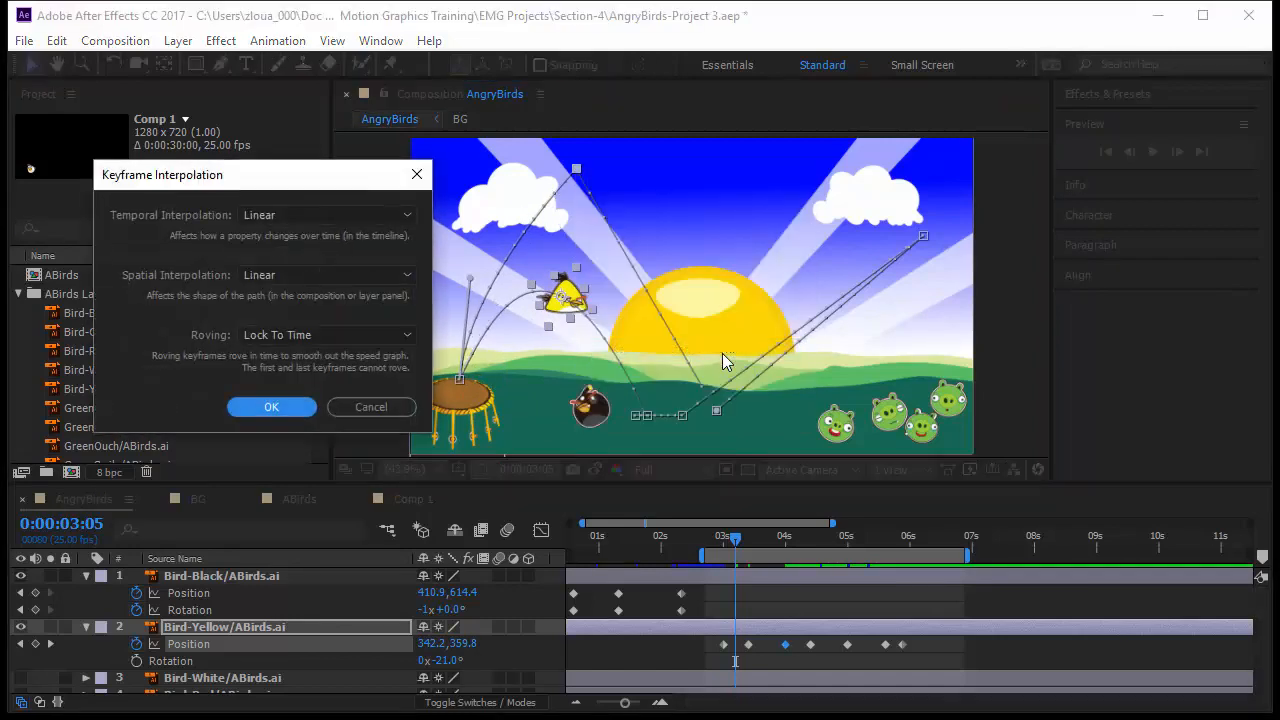
left_click(308, 272)
left_click(322, 360)
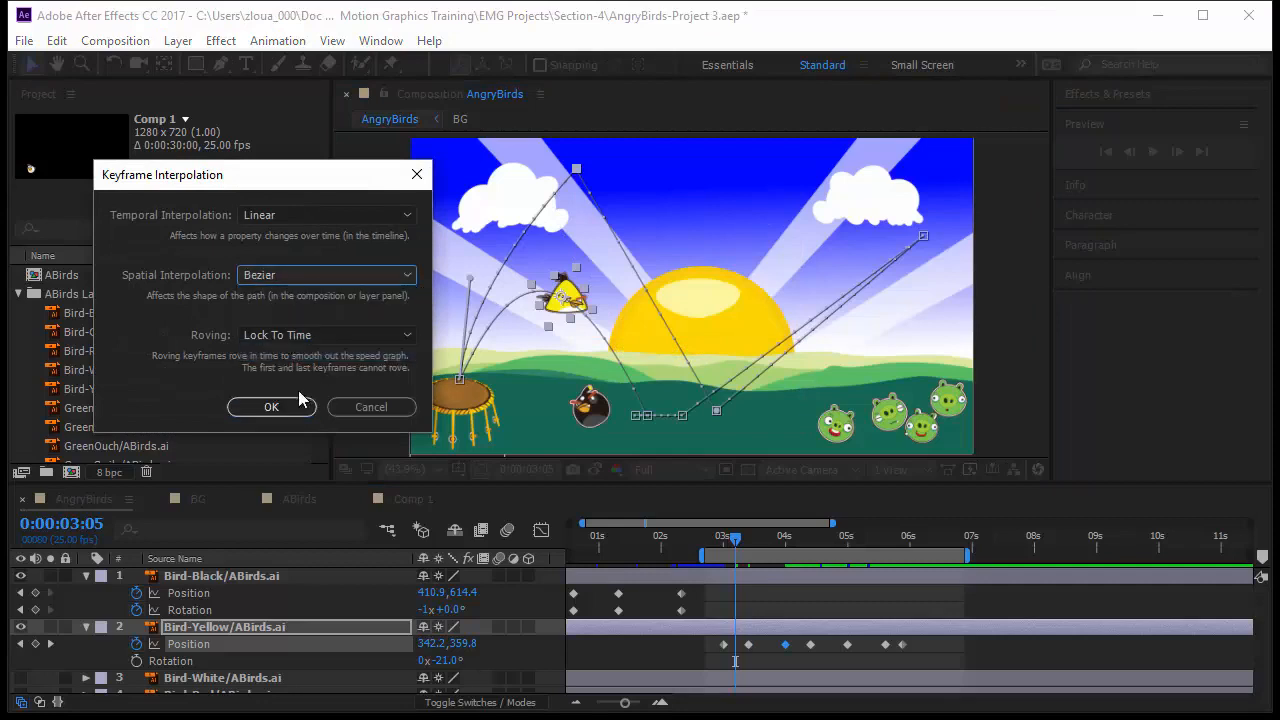
left_click(280, 407)
left_click_drag(618, 176, 678, 366)
left_click_drag(537, 165, 450, 143)
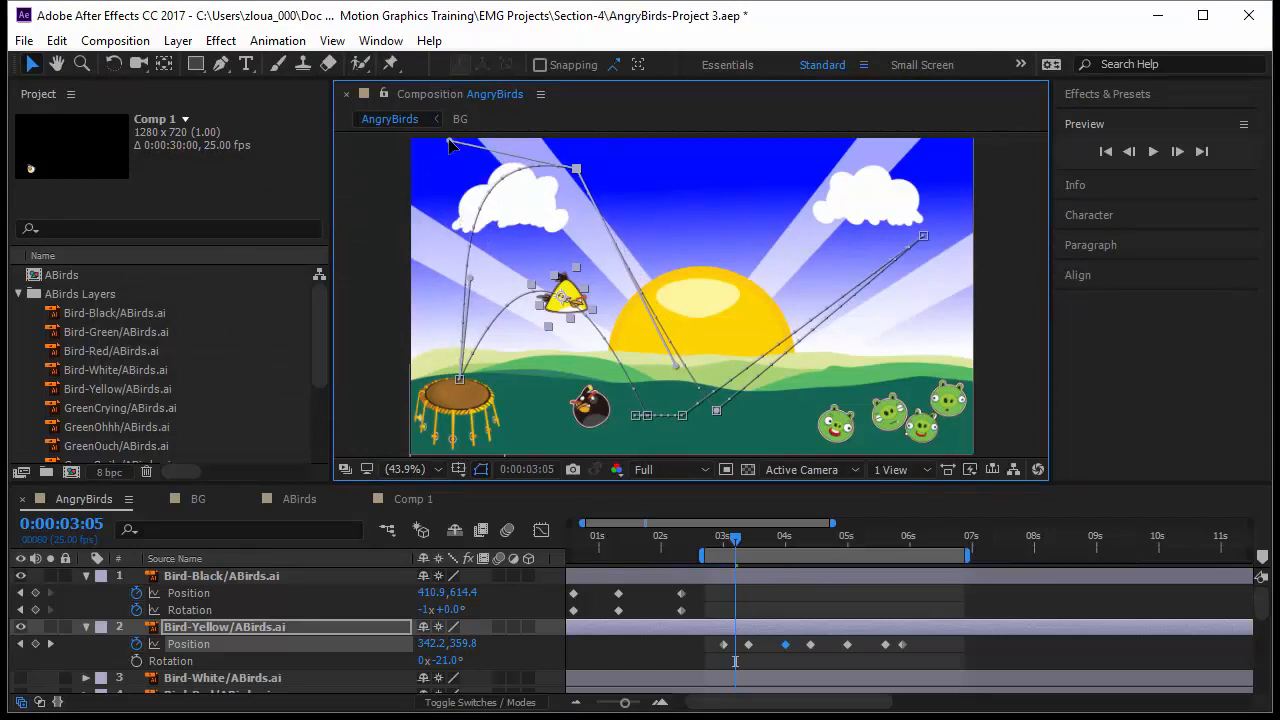
Step: Set the ground-level keyframe's spatial interpolation to Bezier
left_click(717, 409)
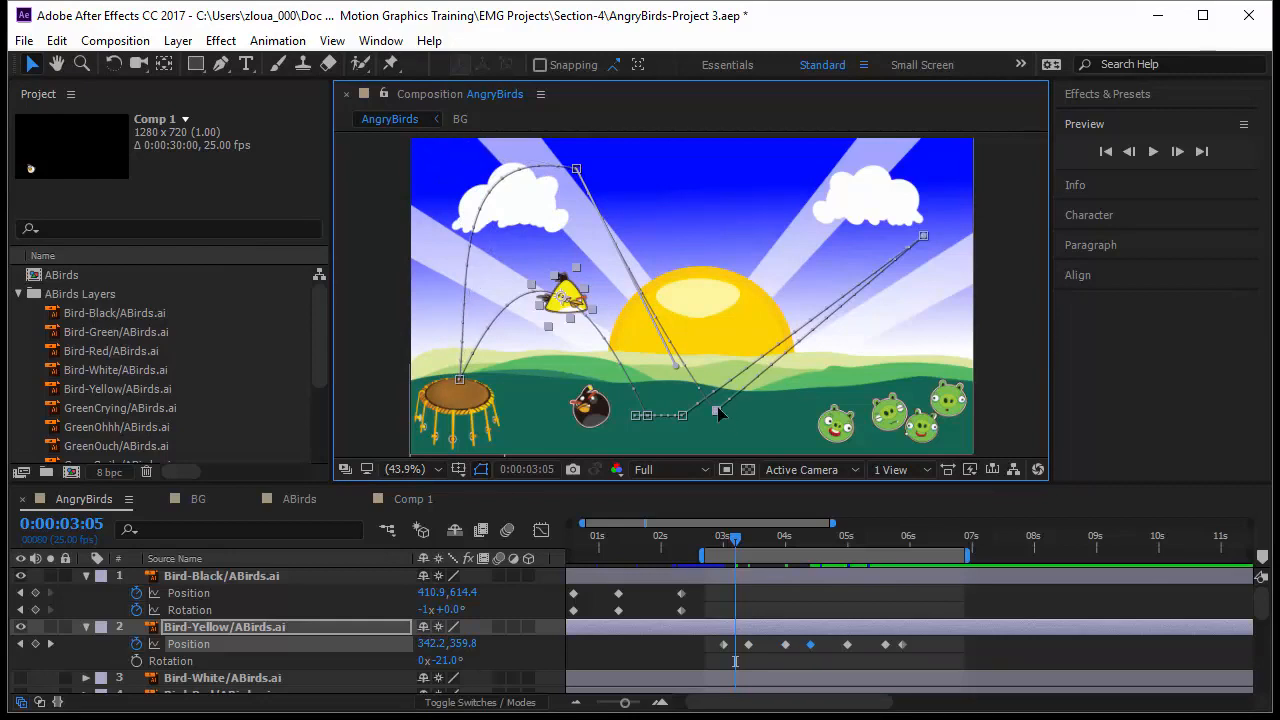
right_click(717, 409)
left_click(778, 589)
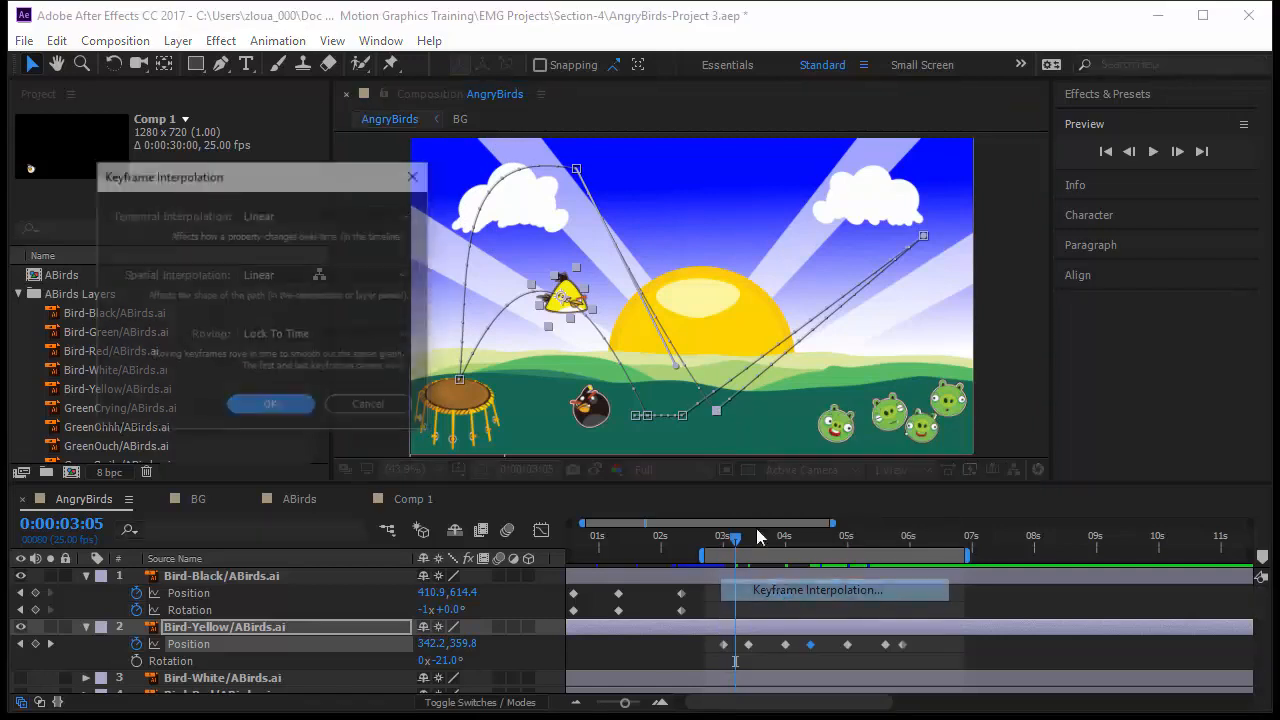
left_click(325, 275)
left_click(325, 349)
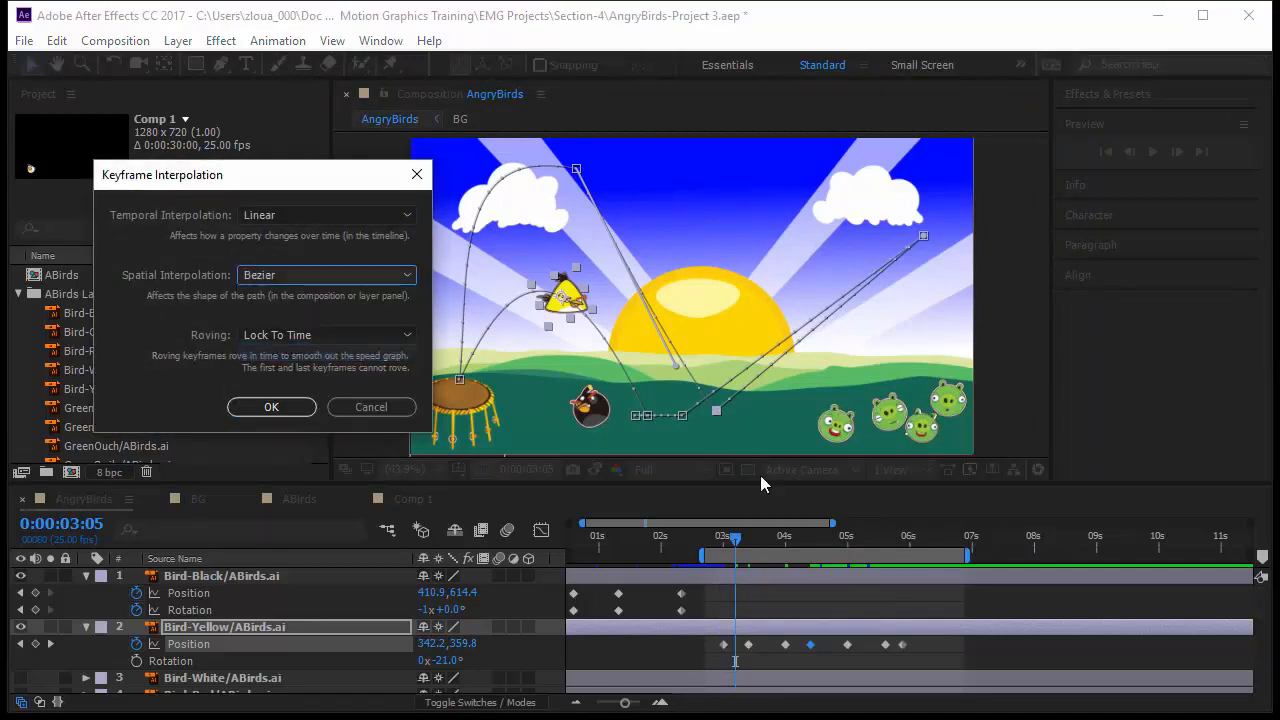
key("Return")
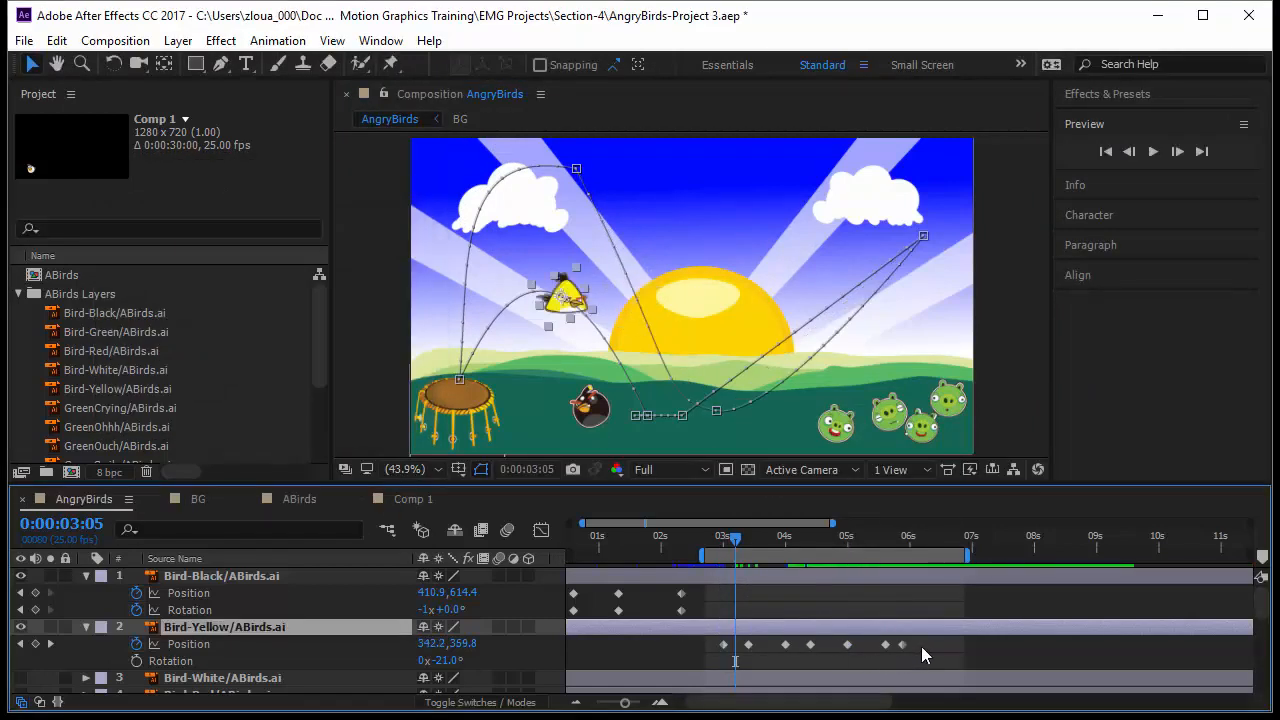
Step: Select the remaining later position keyframes, set their spatial interpolation to Bezier, and adjust a handle at the ground keyframe
left_click_drag(934, 655, 806, 649)
right_click(810, 648)
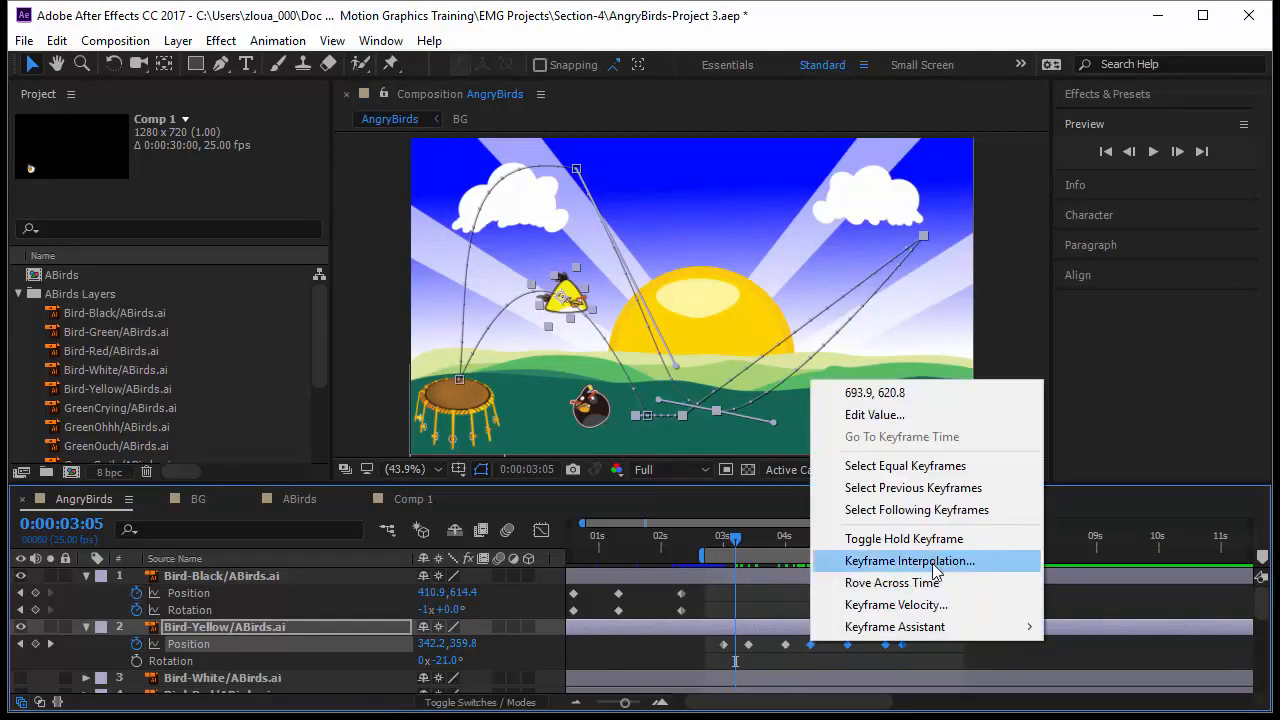
left_click(907, 561)
left_click(350, 275)
left_click(358, 352)
left_click(271, 407)
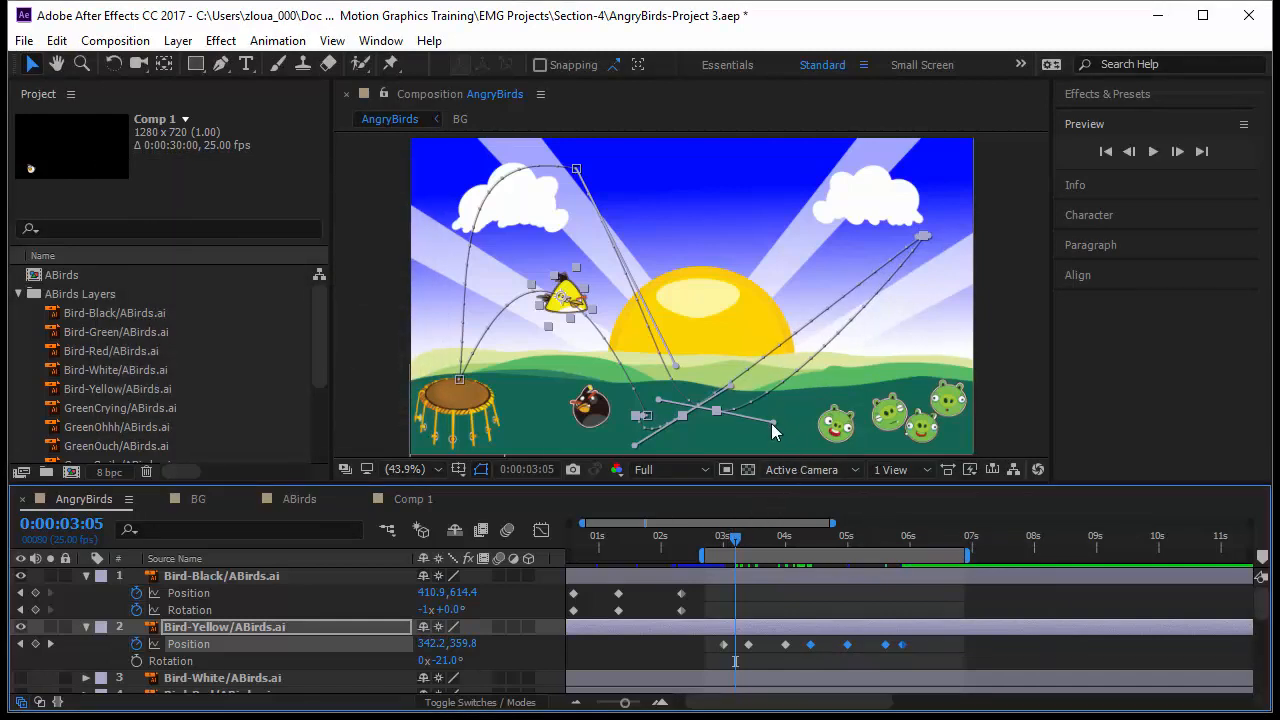
left_click_drag(771, 424, 767, 439)
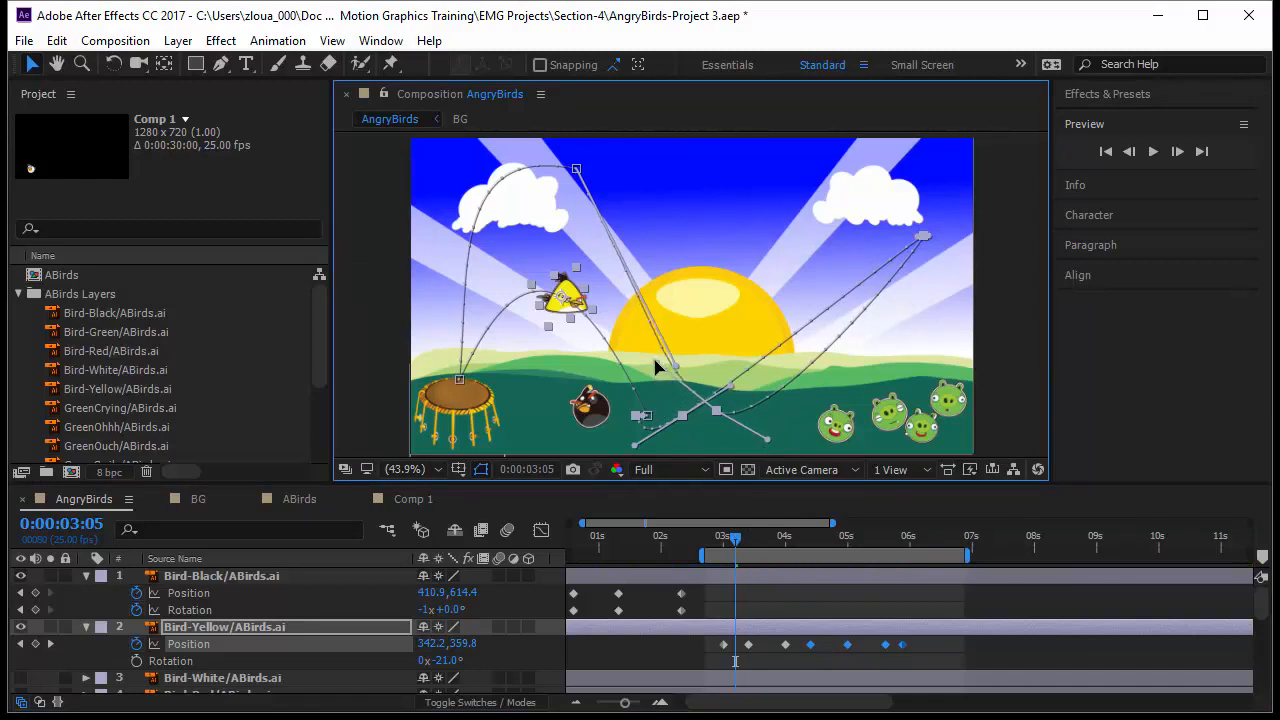
Step: Select the top-right keyframe and drag its Bezier handles outward to arc the path over the pigs
left_click(848, 644)
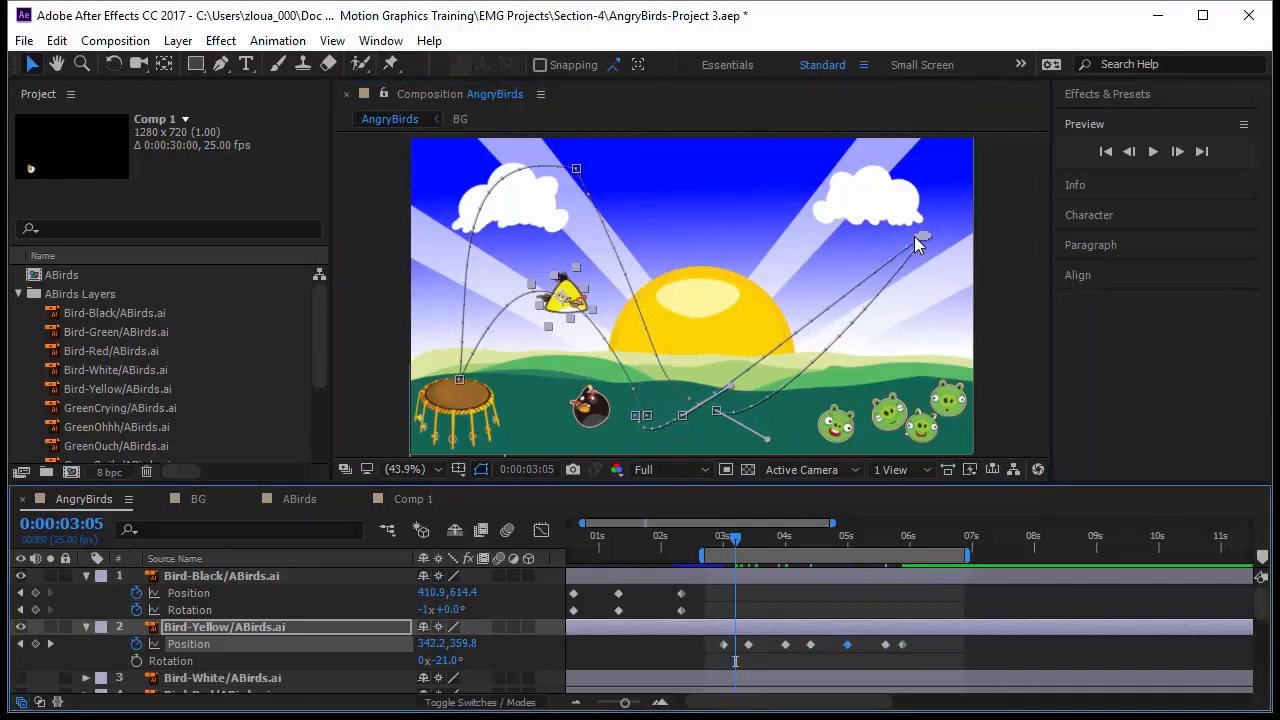
left_click_drag(915, 237, 921, 243)
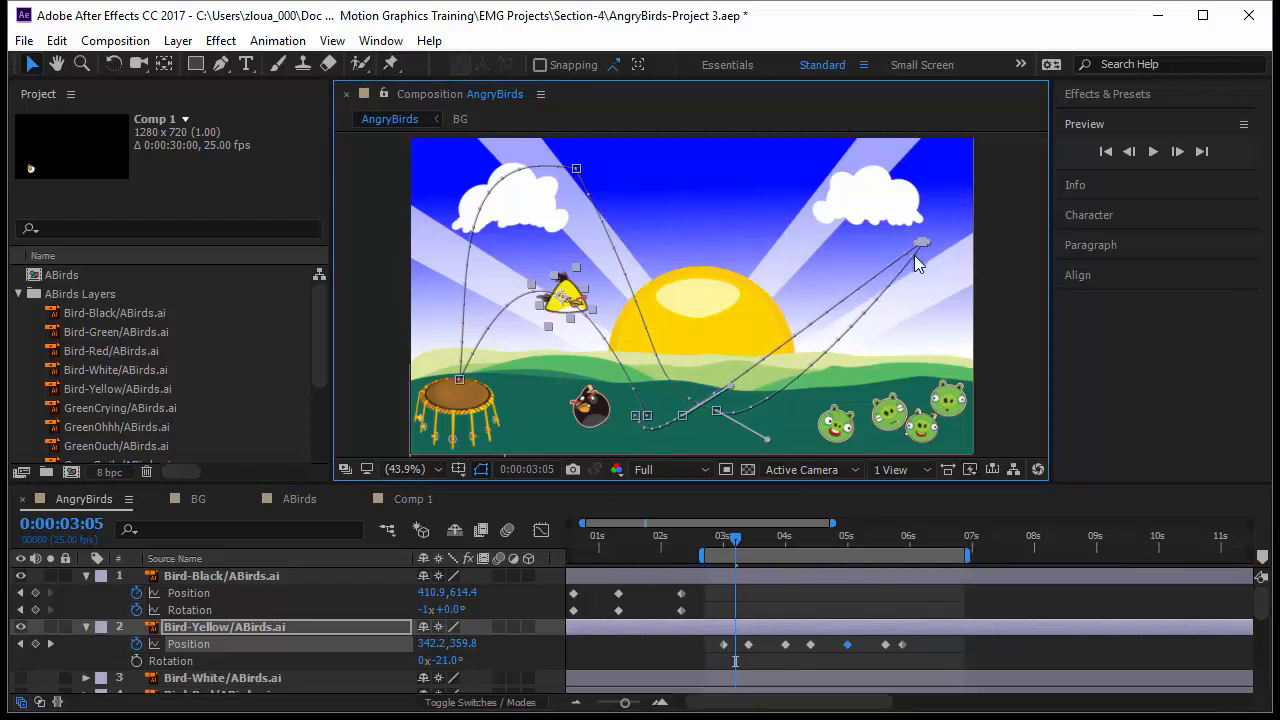
scroll(925, 252, "up", 4)
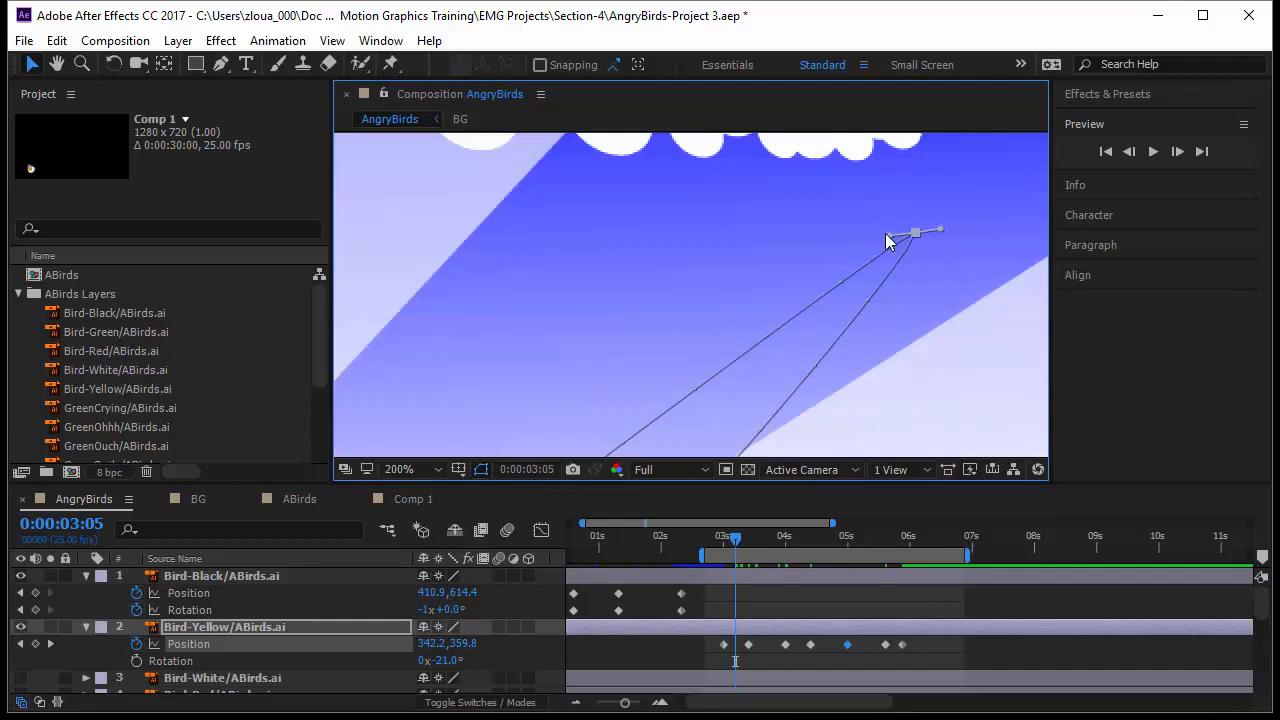
left_click_drag(879, 236, 533, 156)
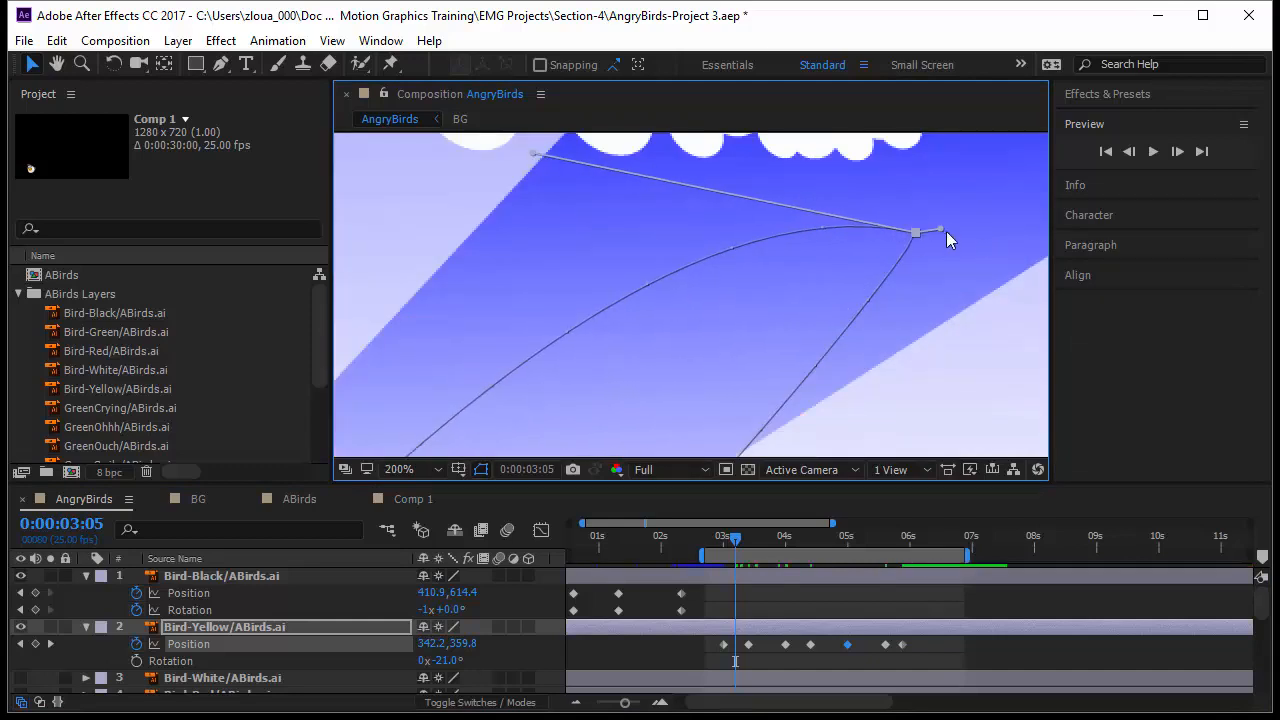
left_click_drag(944, 231, 1040, 263)
left_click(430, 469)
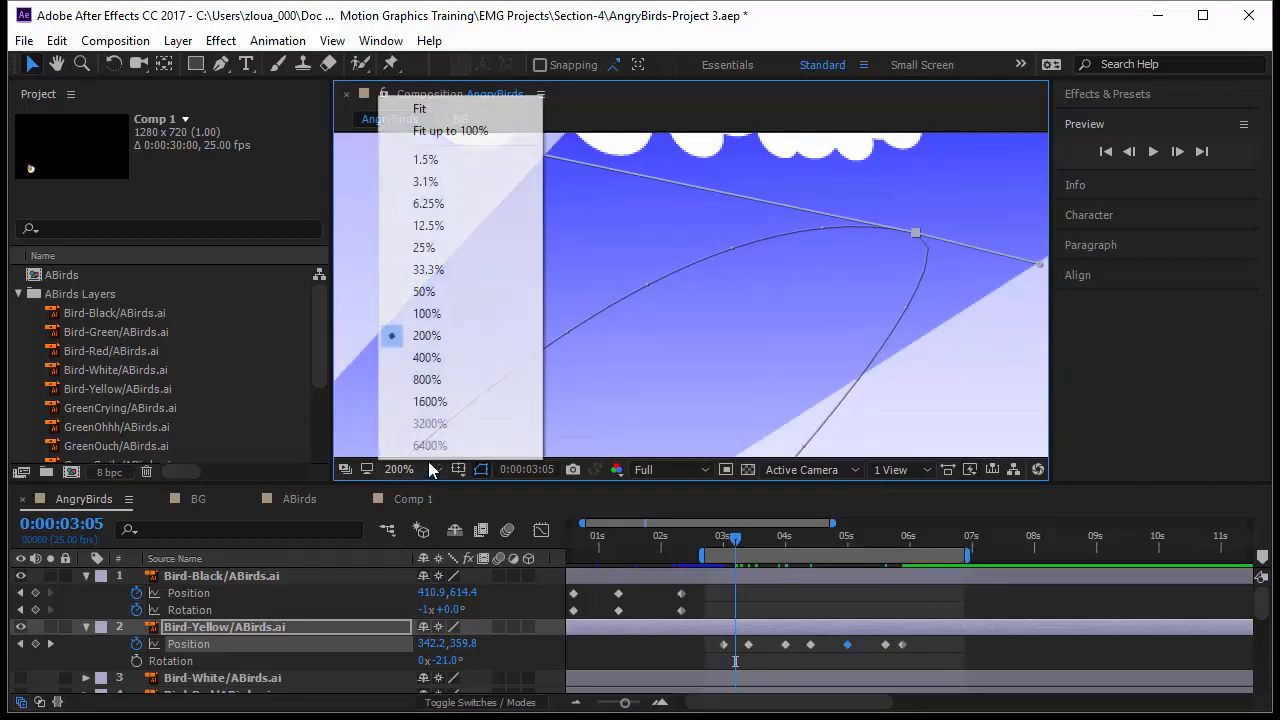
left_click(492, 130)
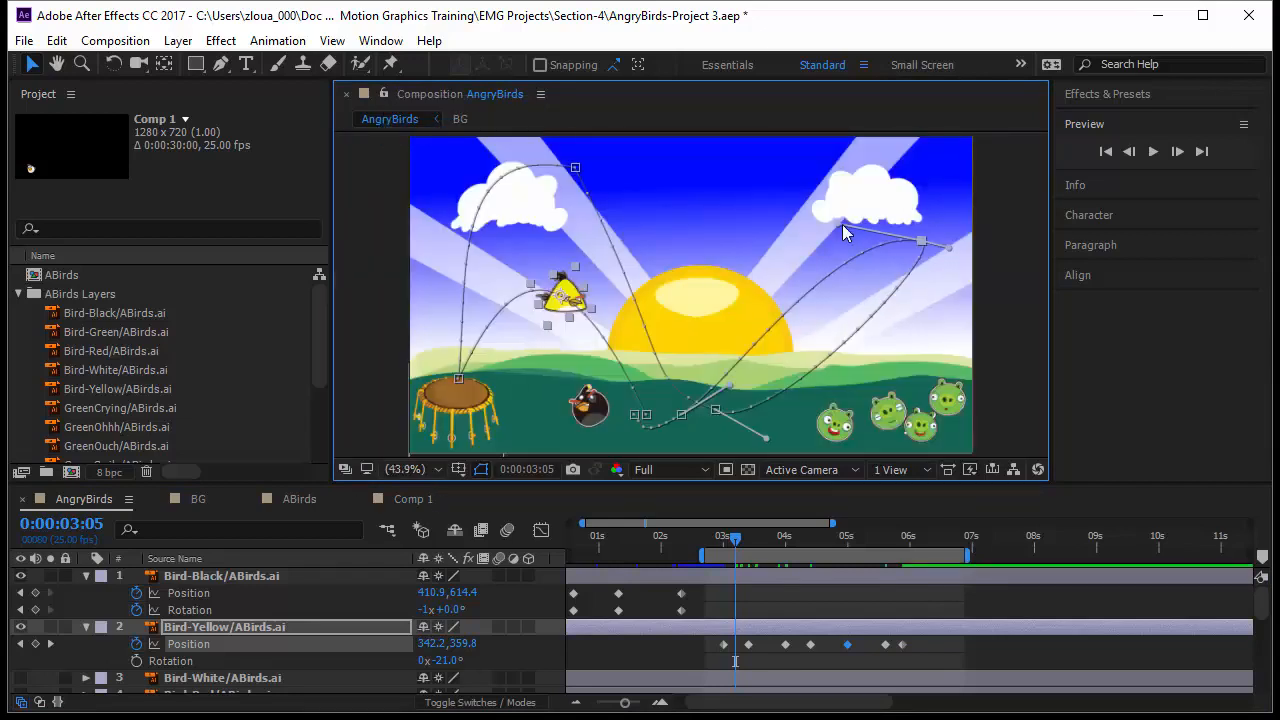
left_click_drag(842, 226, 760, 172)
left_click_drag(953, 245, 1040, 490)
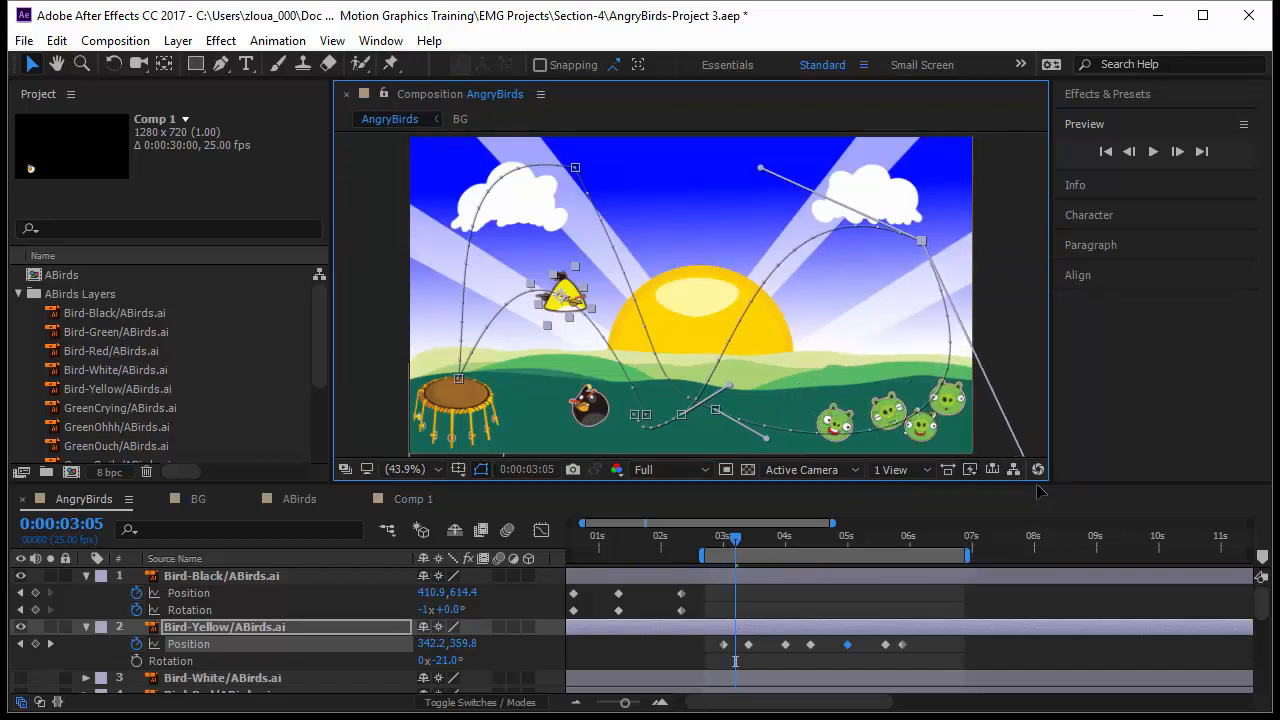
Step: Fine-tune the handles of the low keyframe near the slingshot and the top arc keyframe
left_click(634, 415)
left_click_drag(634, 422, 655, 437)
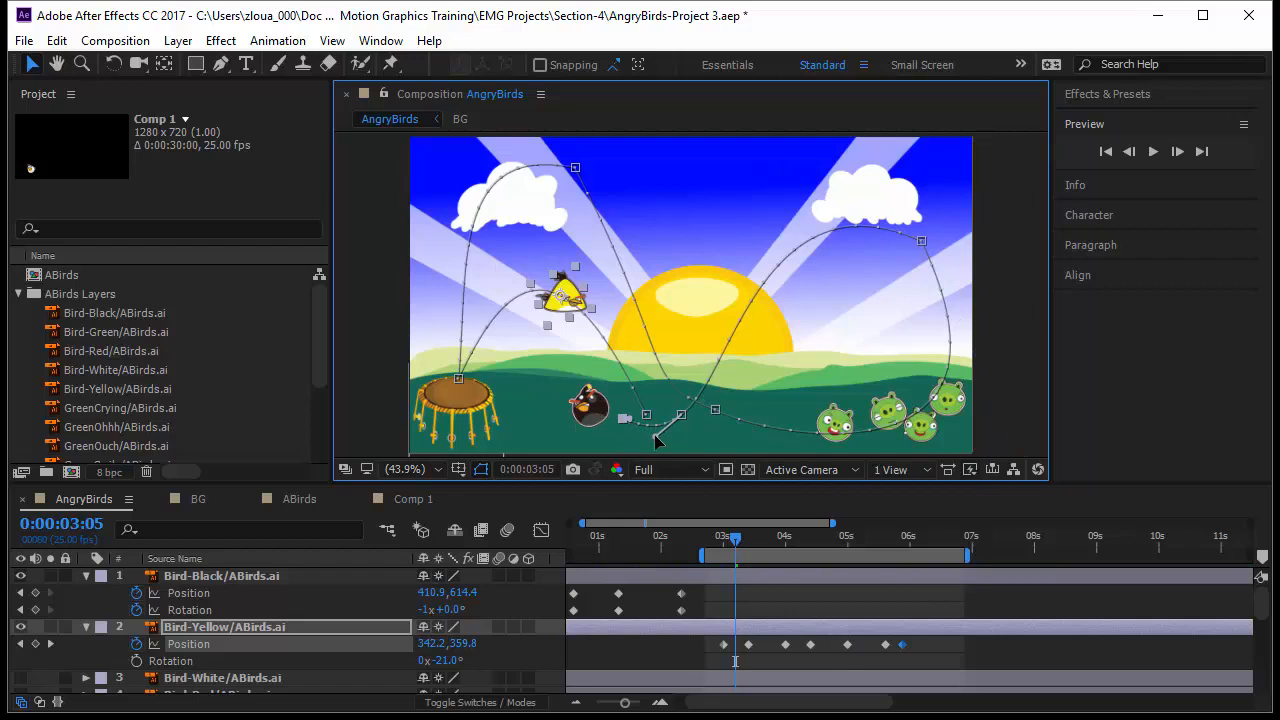
left_click(576, 170)
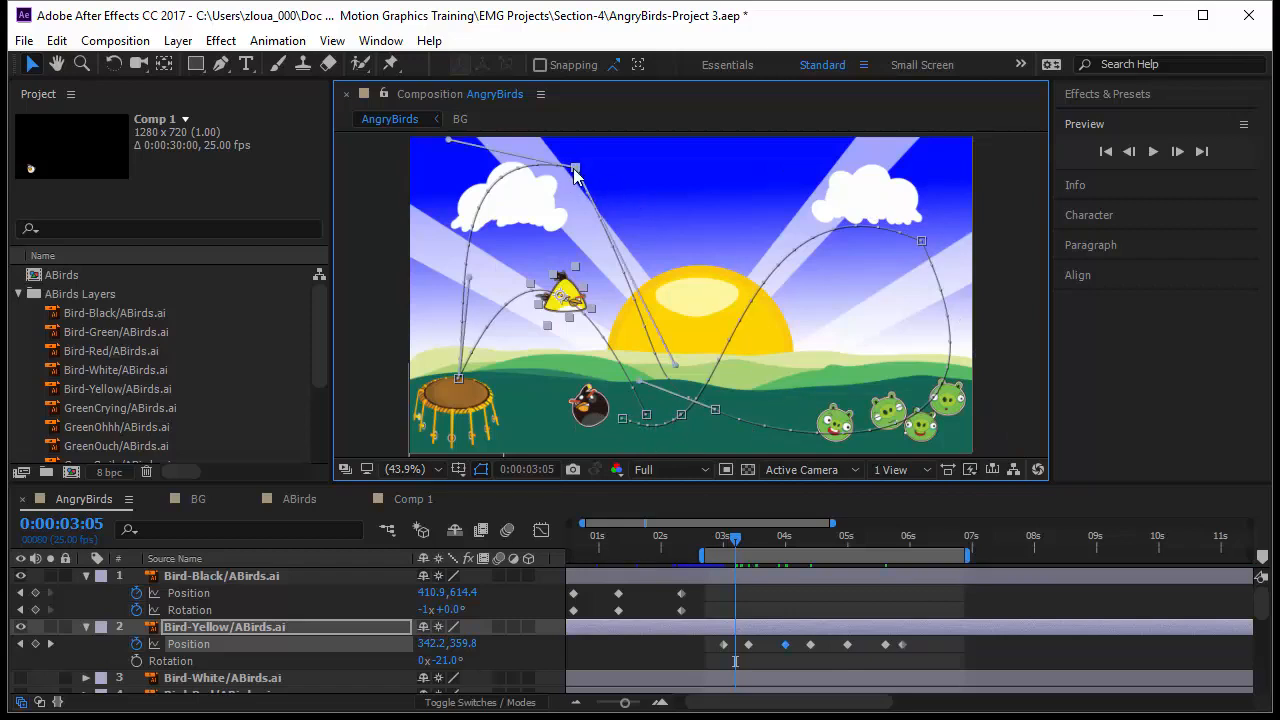
left_click_drag(576, 172, 561, 184)
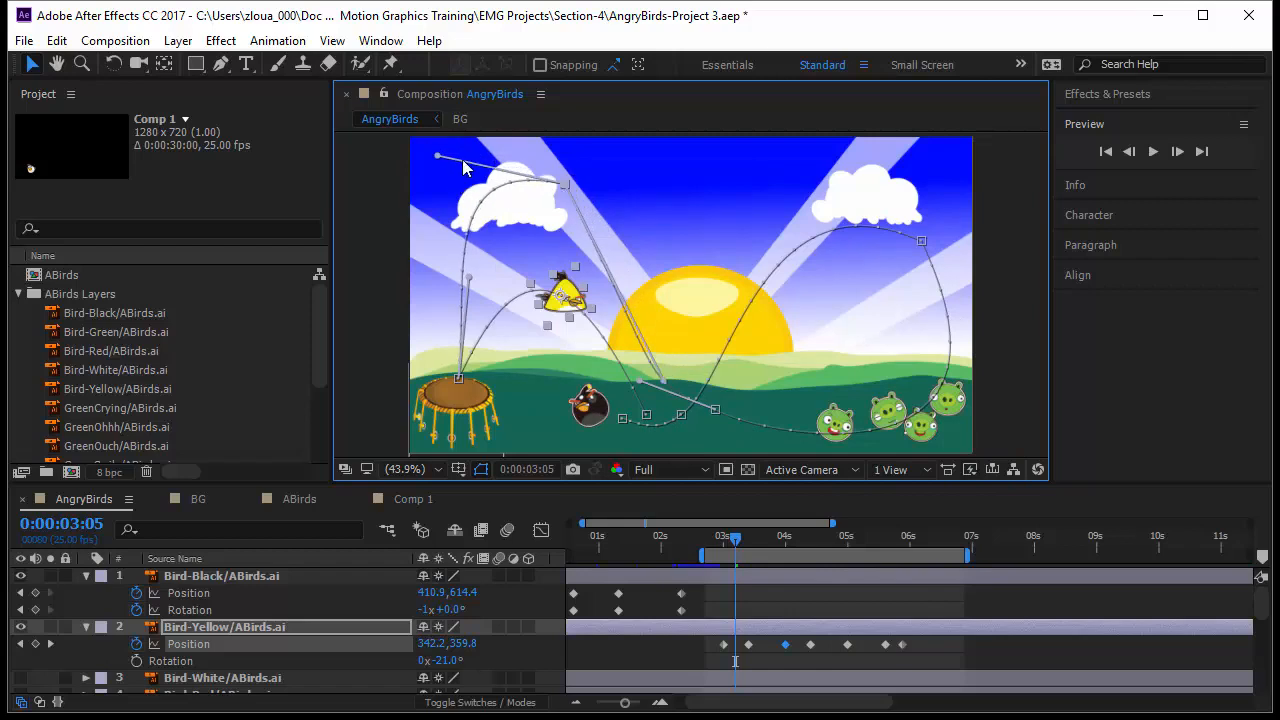
left_click_drag(441, 165, 488, 130)
Step: Drag the yellow bird's later position keyframes earlier to tighten the flight timing
left_click(707, 536)
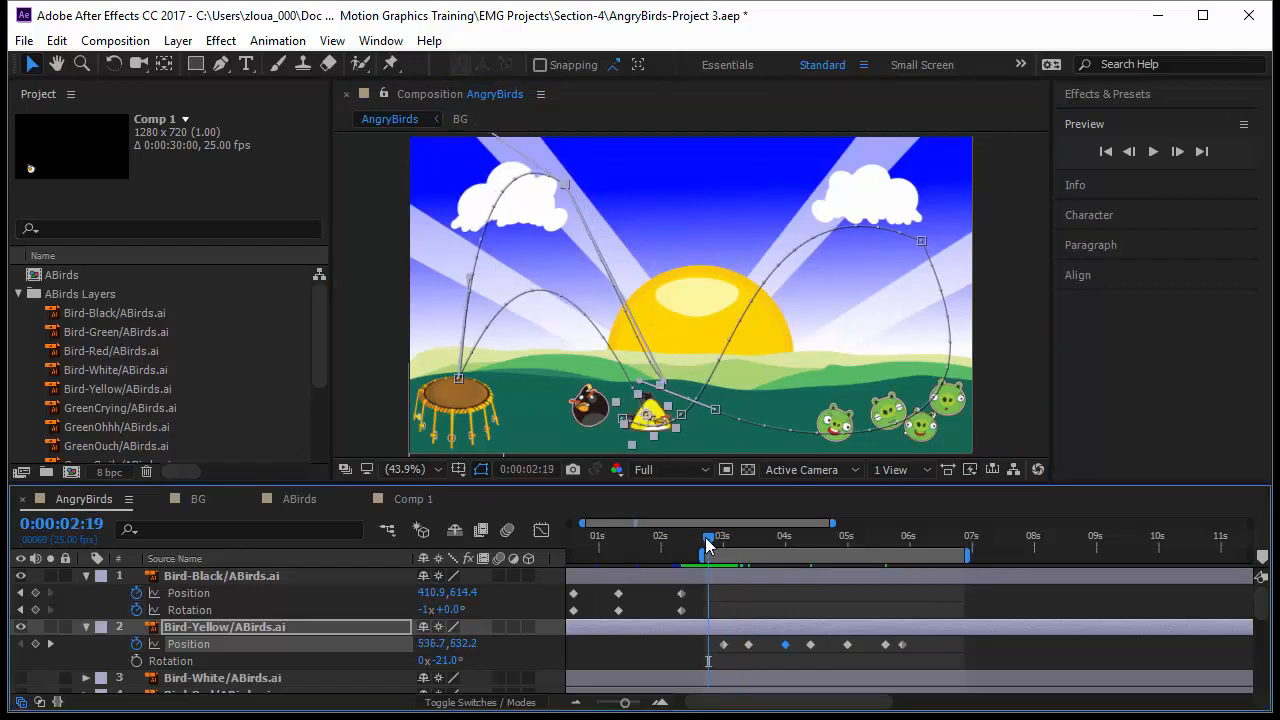
key("space")
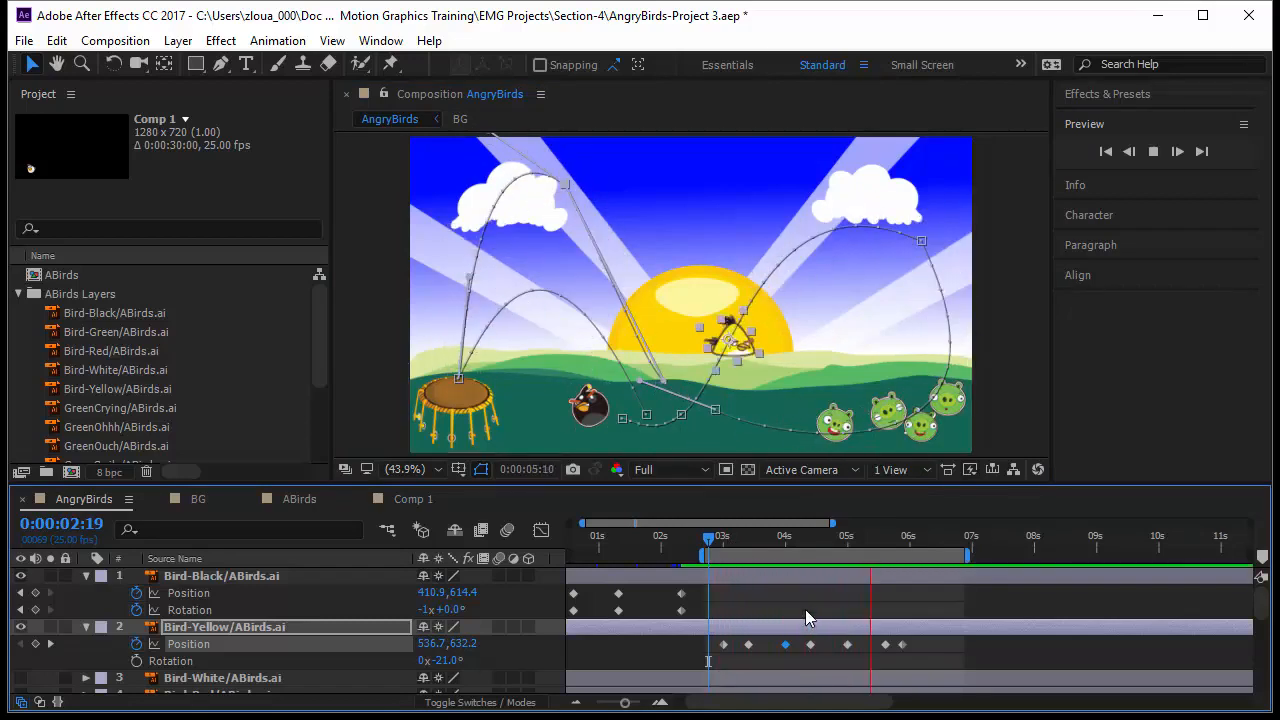
left_click_drag(741, 656, 714, 652)
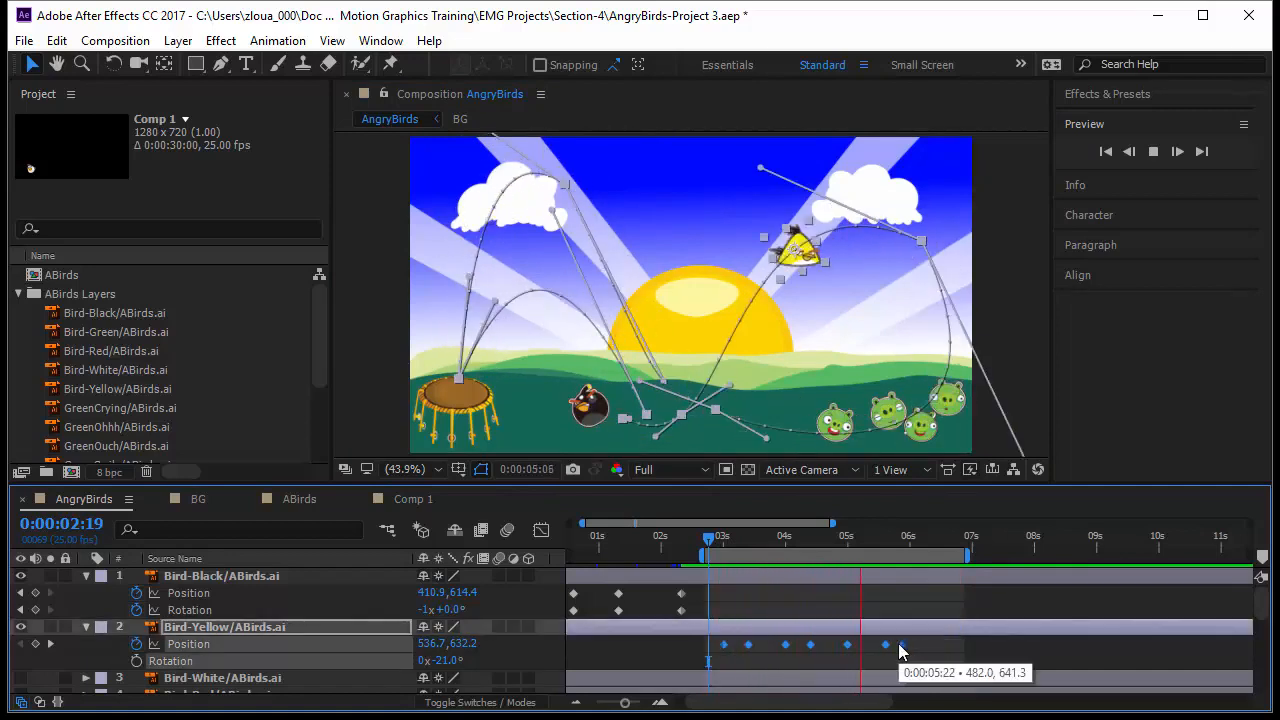
left_click_drag(901, 651, 809, 650)
left_click(871, 663)
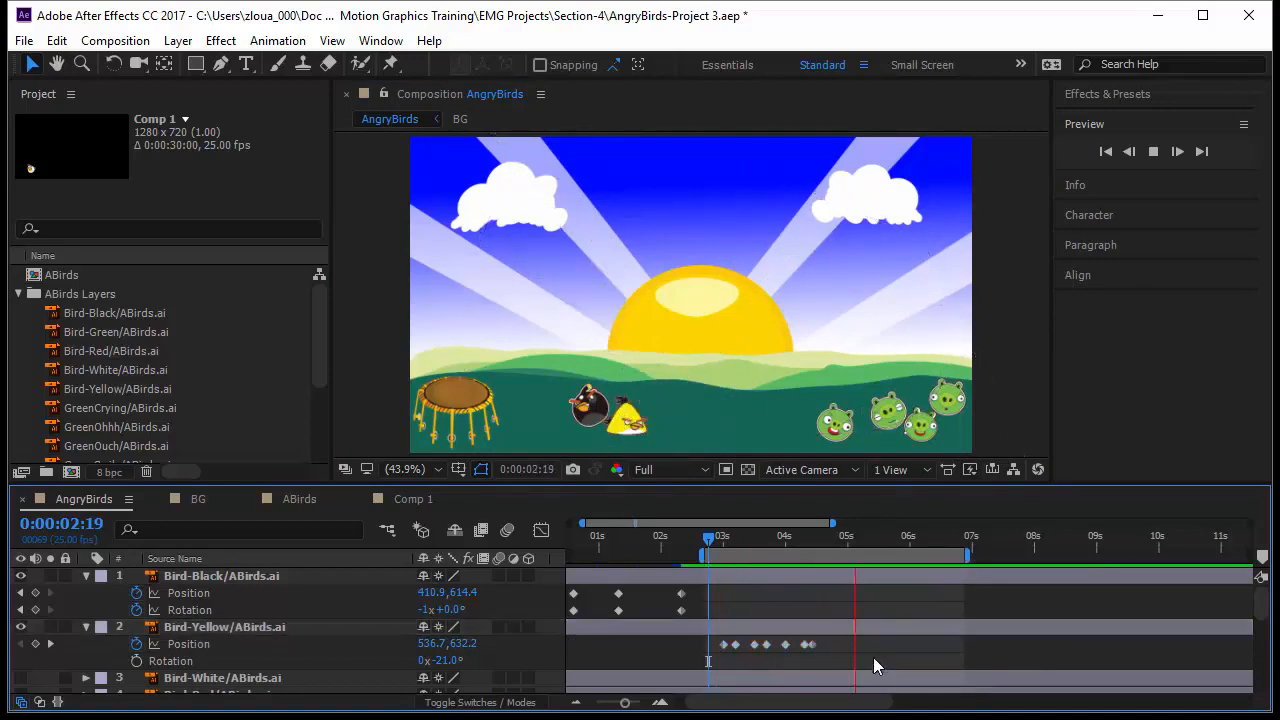
Step: Preview the yellow bird's animation and return to about 0:00:02:20
key("space")
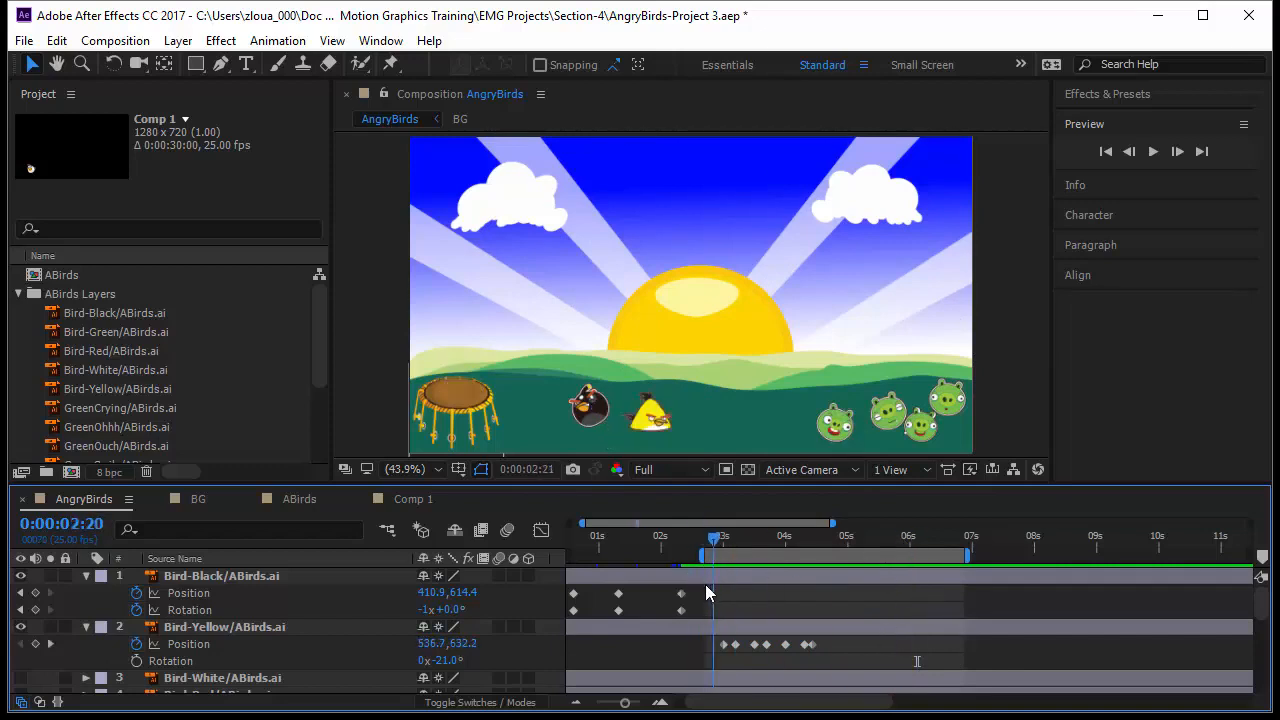
left_click(1152, 151)
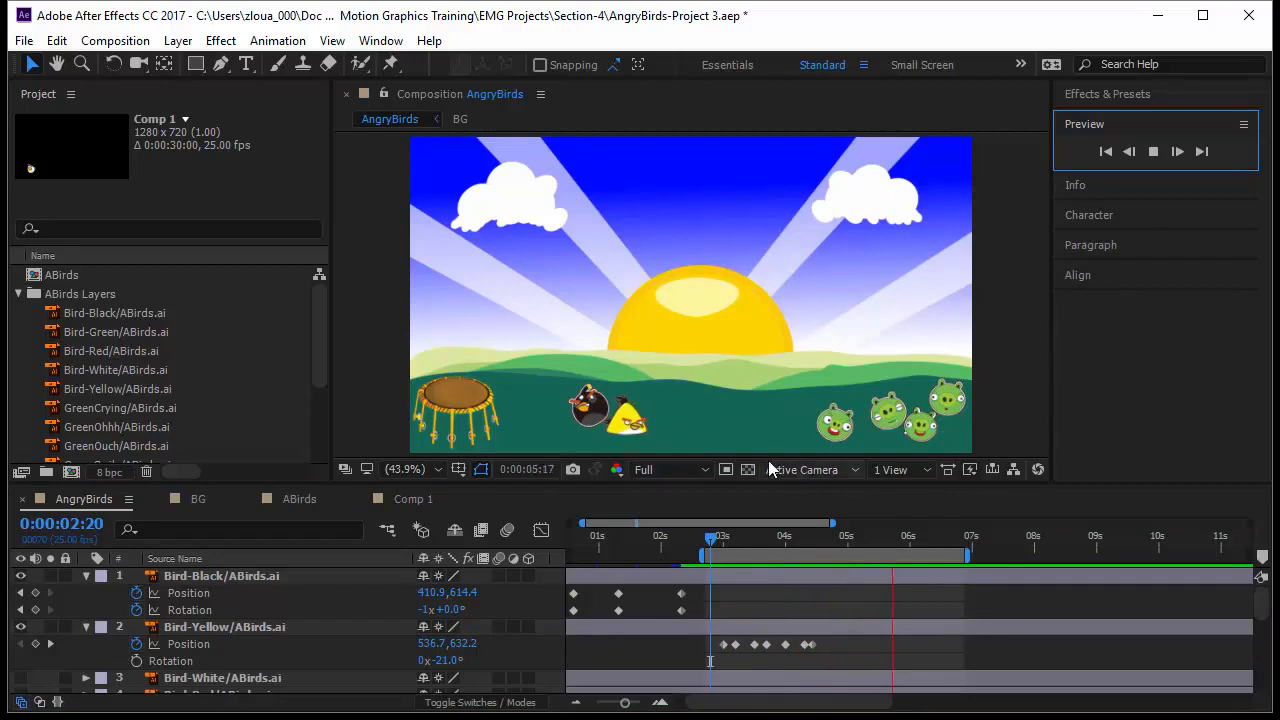
left_click(711, 536)
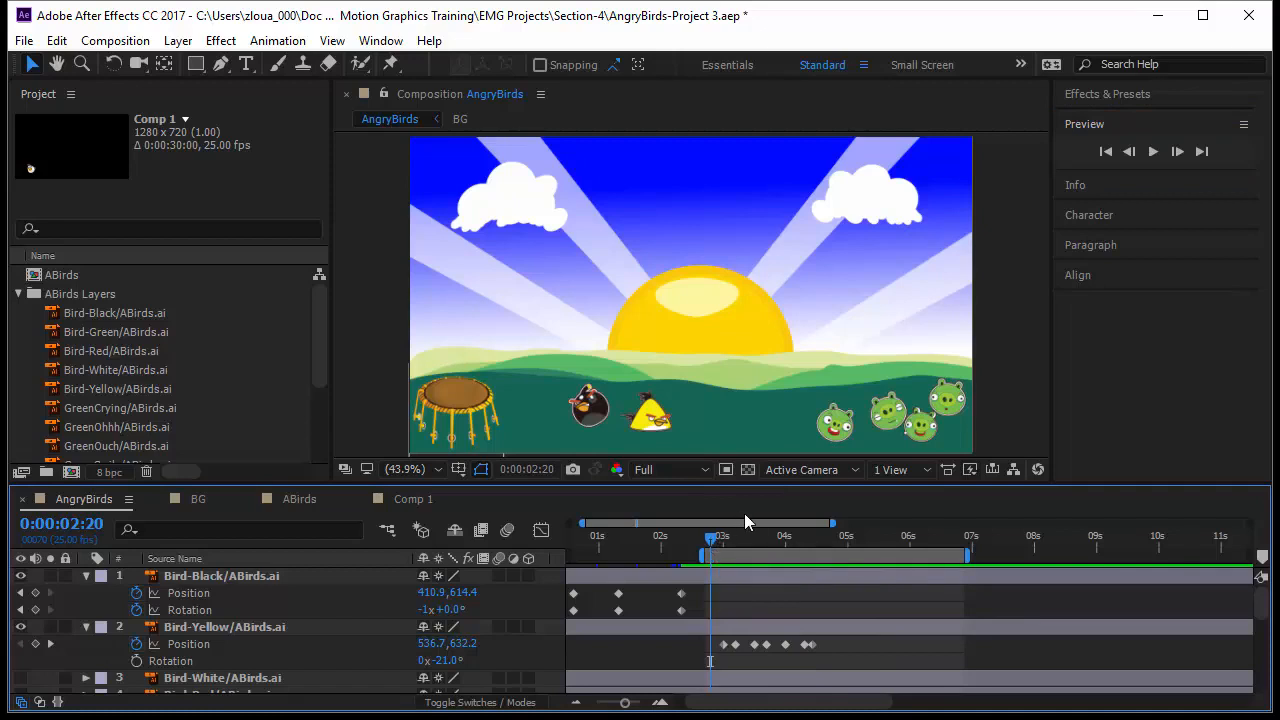
Step: Examine the green pig layers and their position and rotation keyframes in the enlarged timeline
left_click(834, 438)
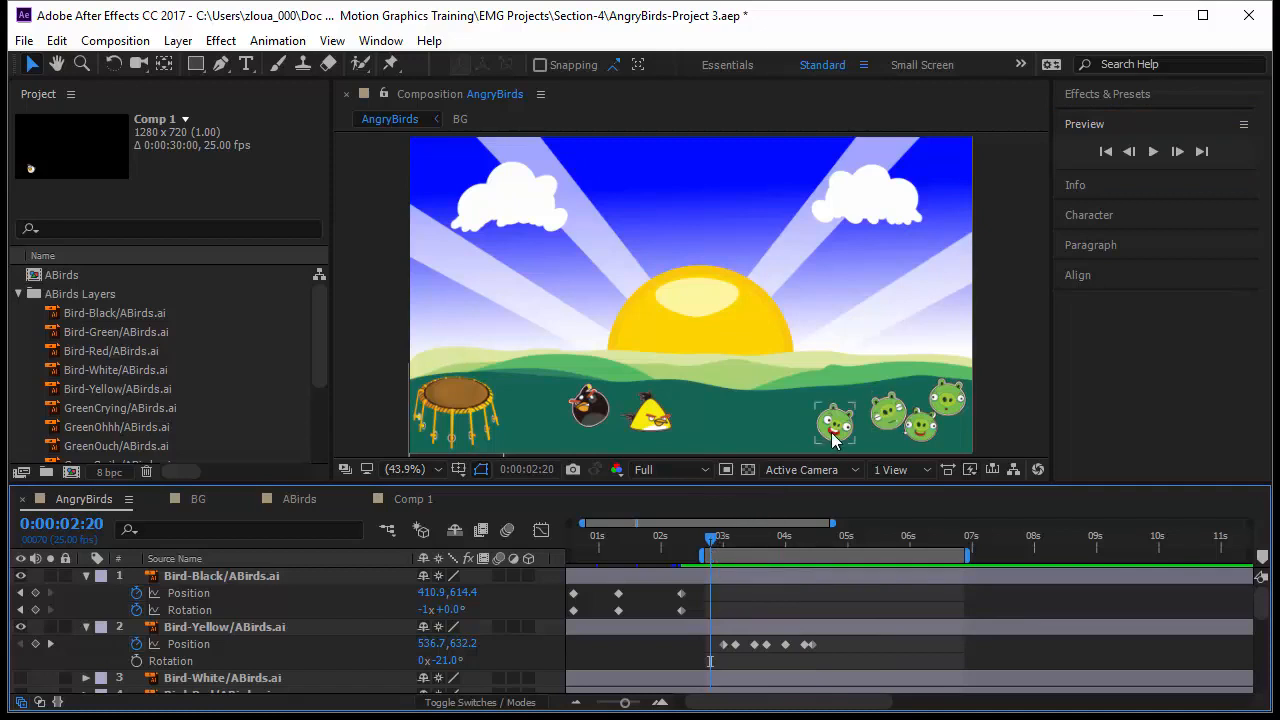
left_click(916, 432)
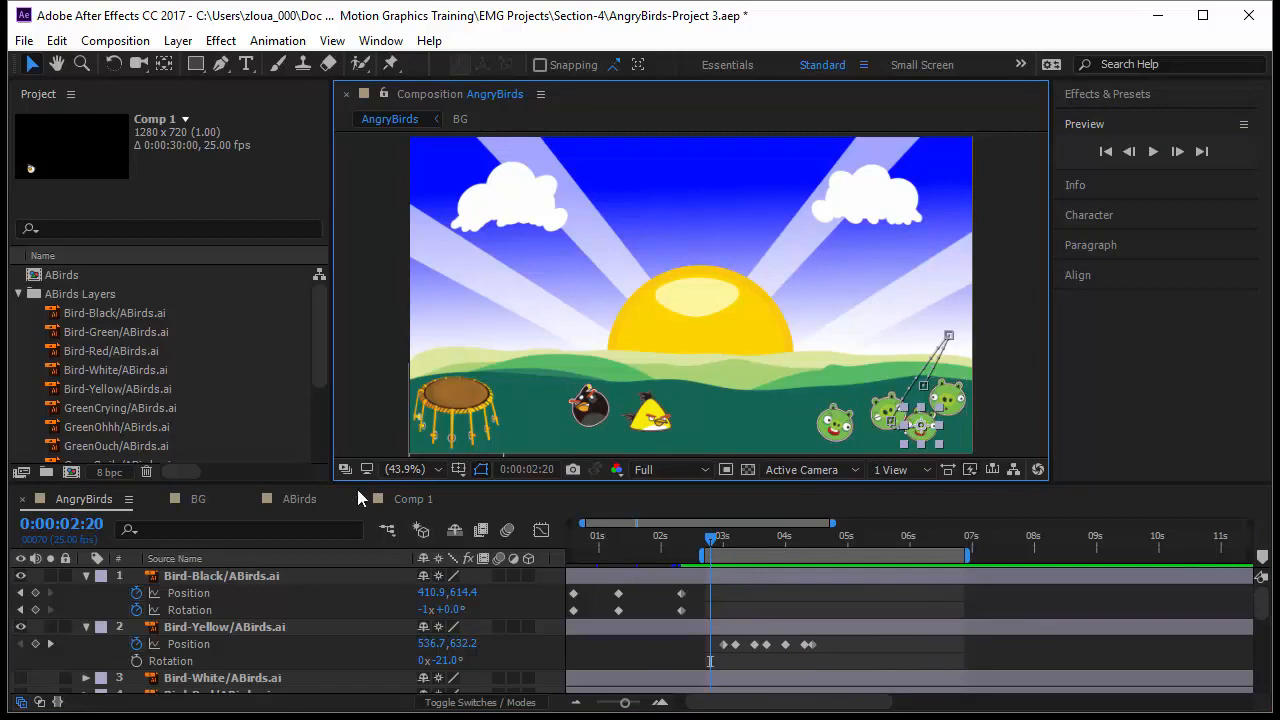
left_click_drag(322, 484, 312, 387)
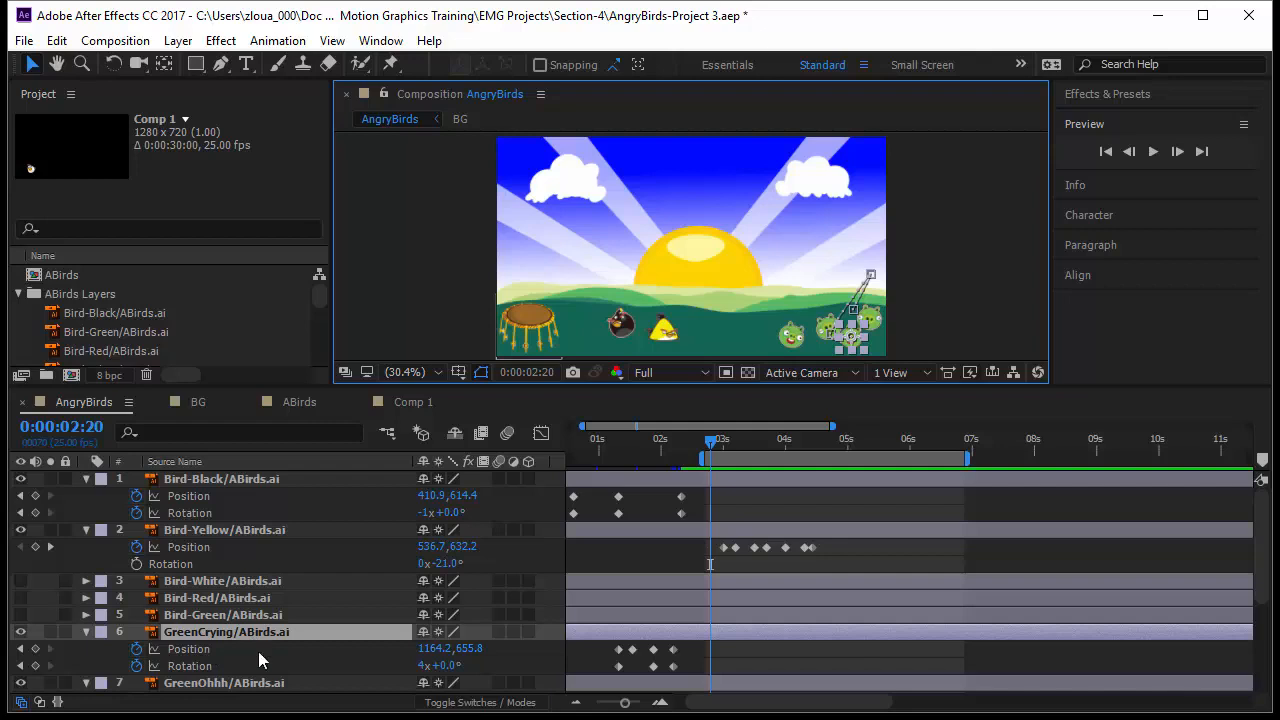
scroll(161, 647, "down", 5)
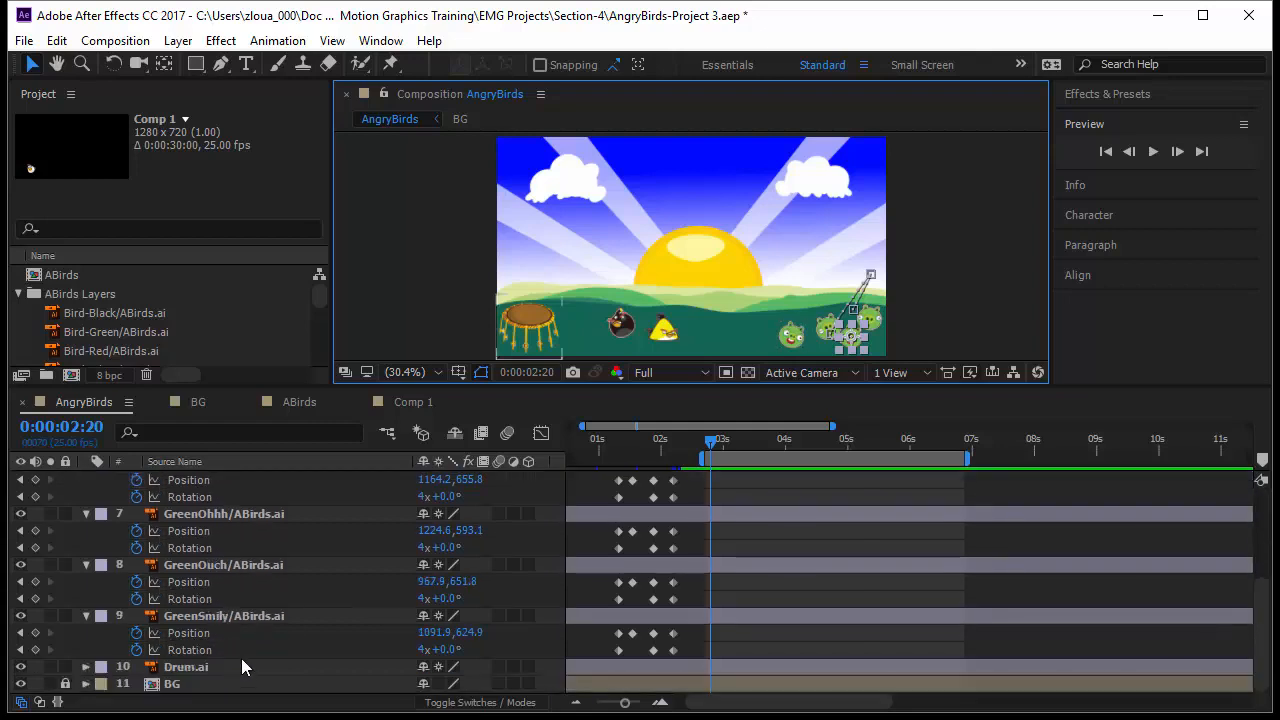
left_click(253, 617)
left_click_drag(715, 440, 775, 467)
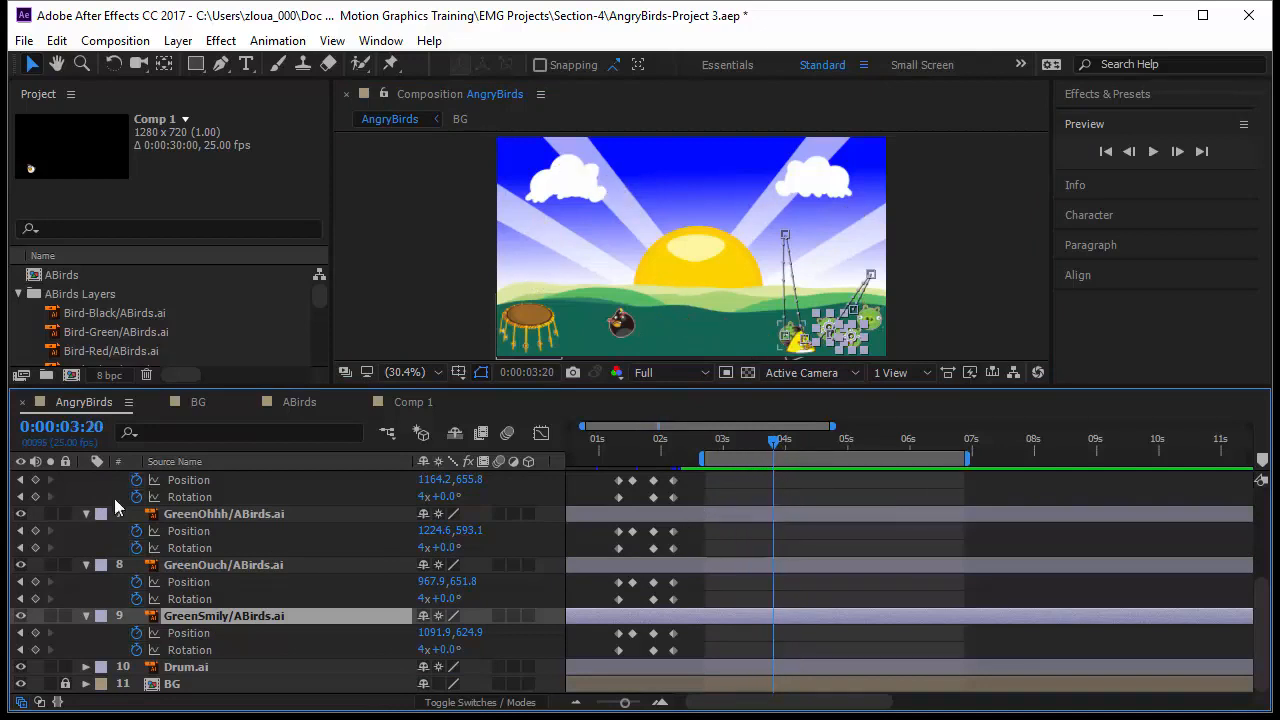
scroll(456, 613, "up", 5)
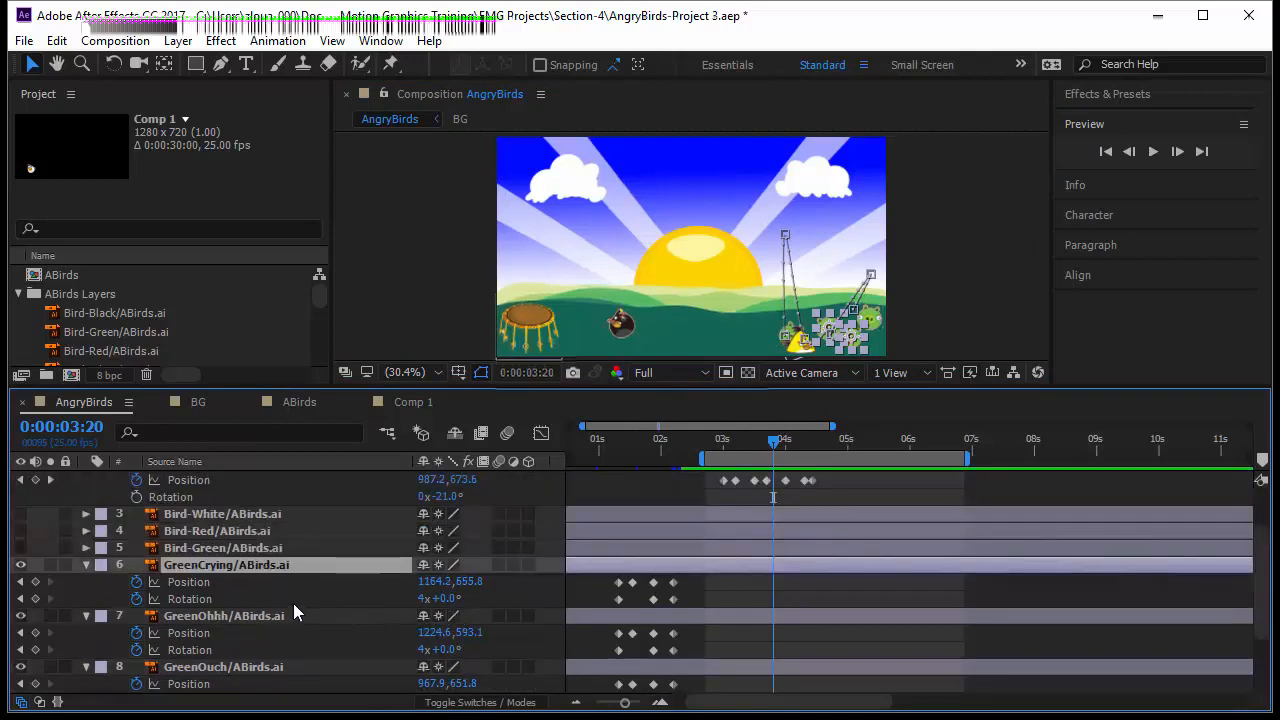
left_click(232, 615)
left_click(243, 565)
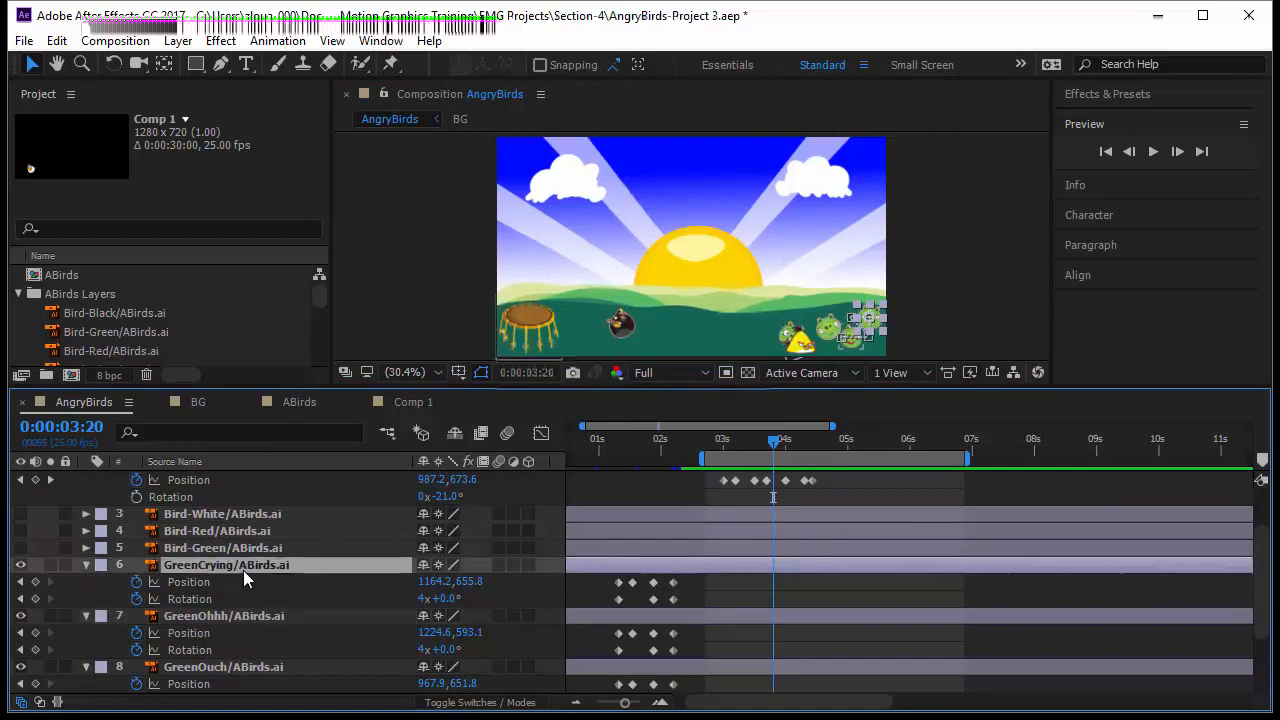
Step: Select the four green pig layers and collapse their properties
left_click(248, 615, "ctrl")
left_click(248, 667, "ctrl")
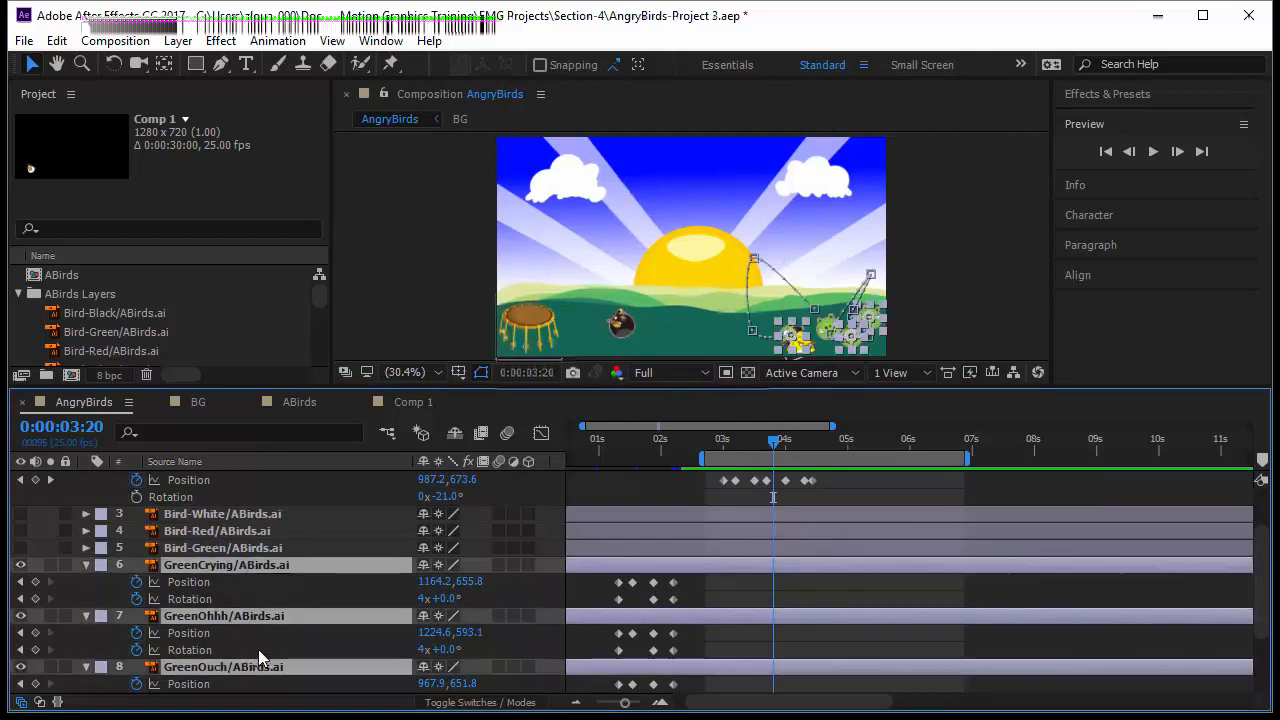
scroll(254, 637, "down", 2)
left_click(243, 616, "ctrl")
scroll(278, 642, "up", 1)
scroll(280, 643, "up", 1)
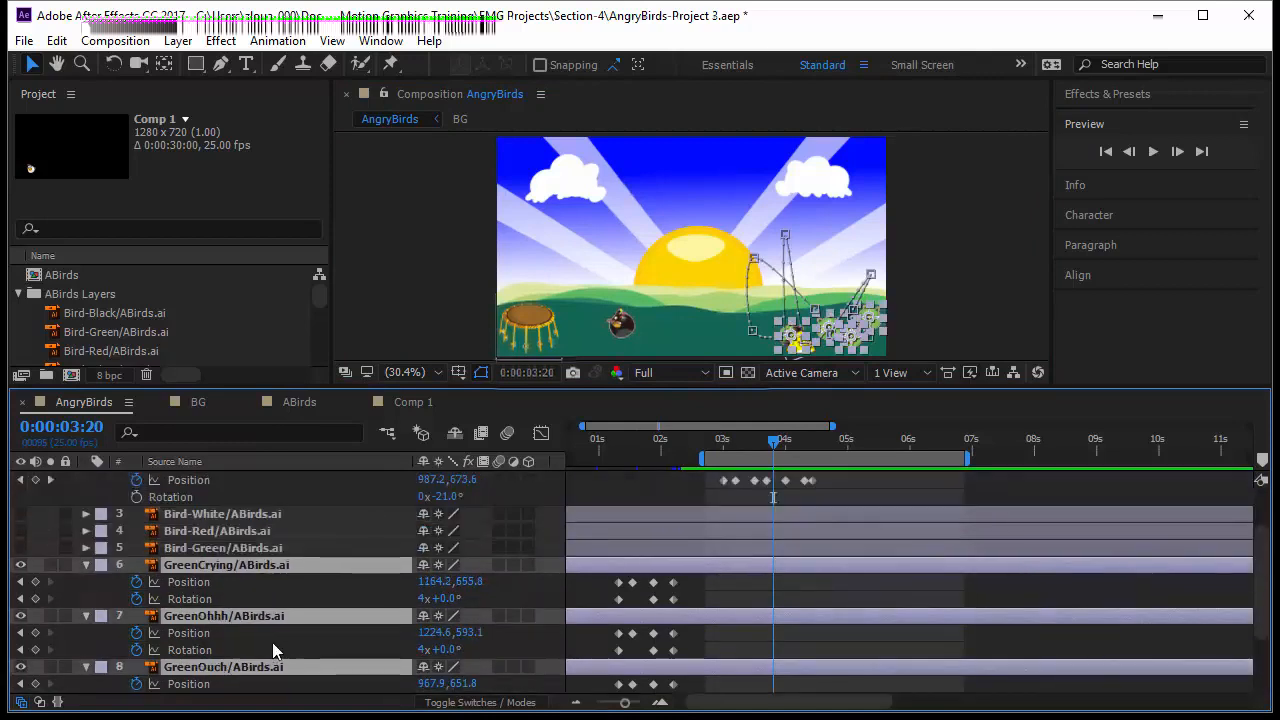
left_click(86, 565)
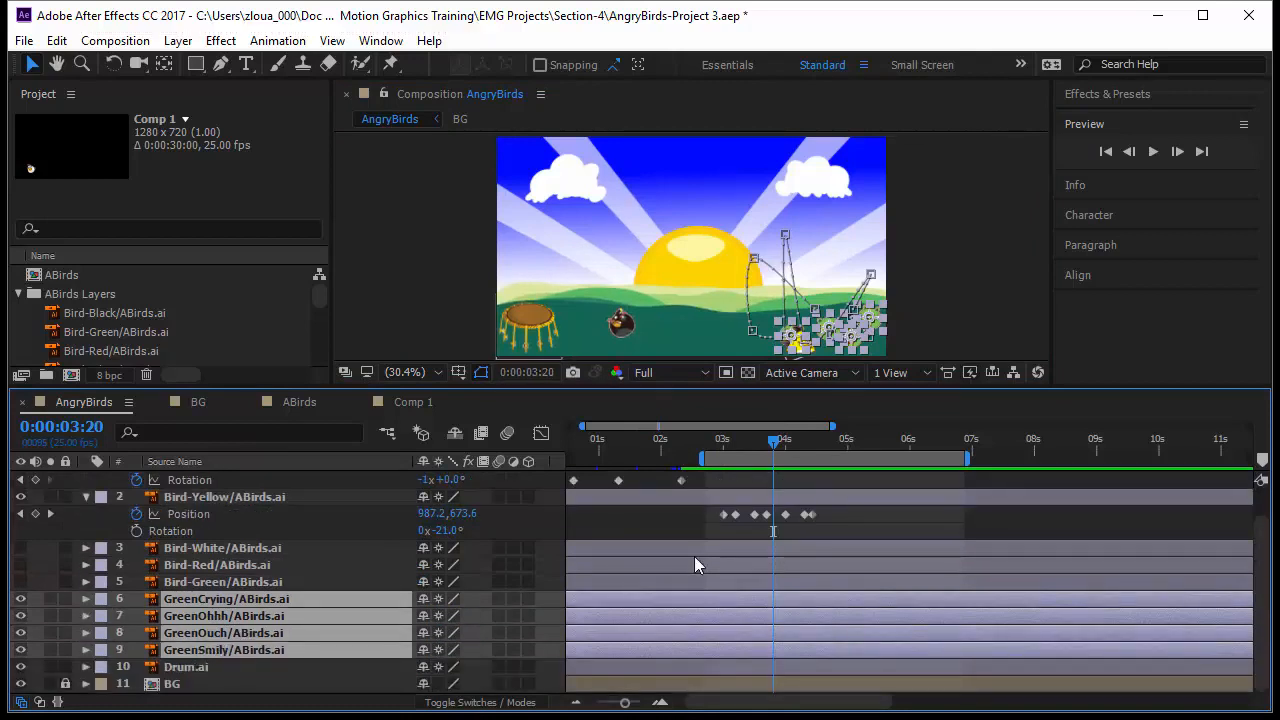
Step: Duplicate the four green pig layers and move the copies below the originals
key("ctrl+d")
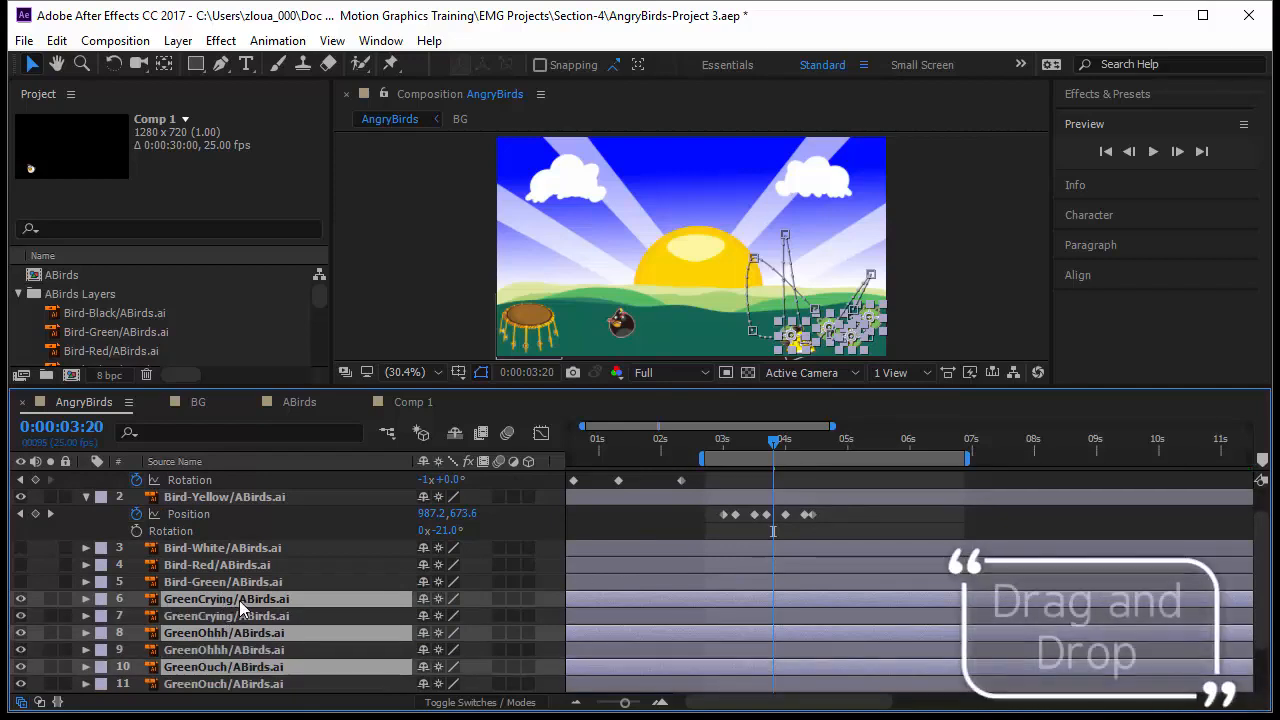
mouse_move(237, 596)
left_mouse_down()
mouse_move(237, 556)
mouse_move(227, 584)
left_mouse_up()
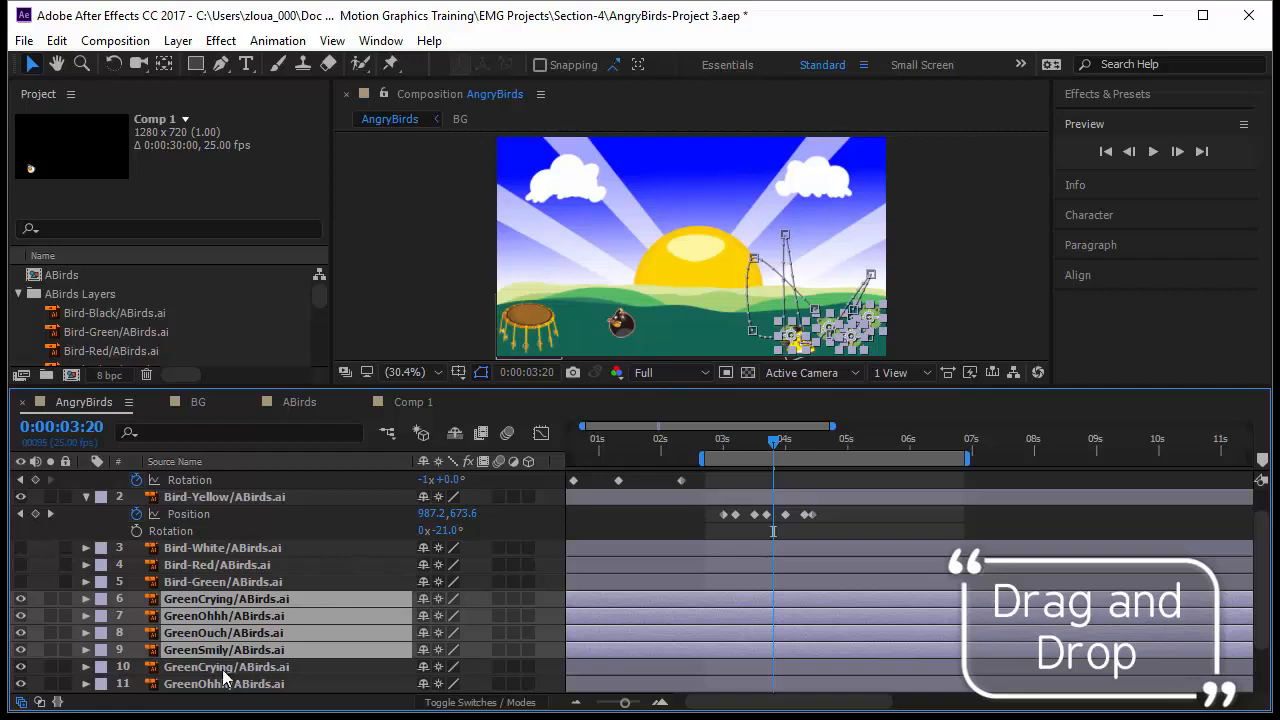
Step: Shift the four original green pig layers to start later, at about 0:00:02:17 where the bird hits
left_click(101, 606)
left_click(162, 419)
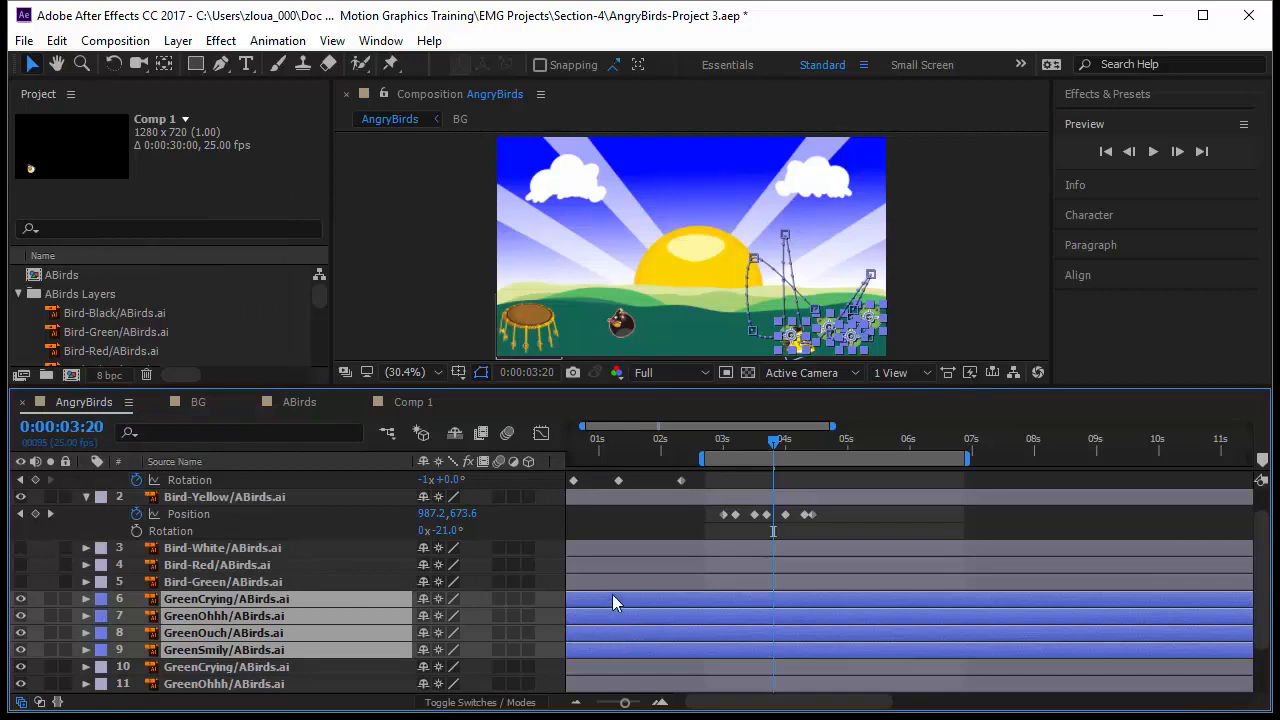
left_click_drag(625, 703, 615, 703)
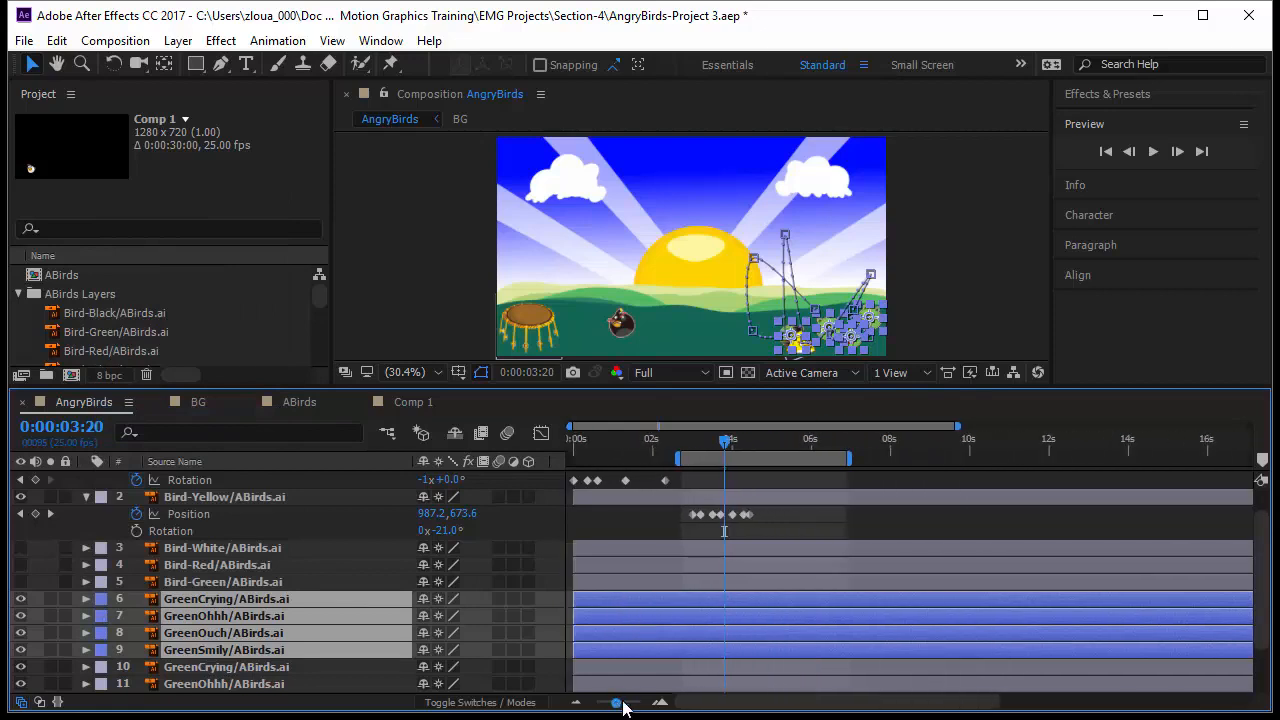
left_click_drag(615, 601, 720, 609)
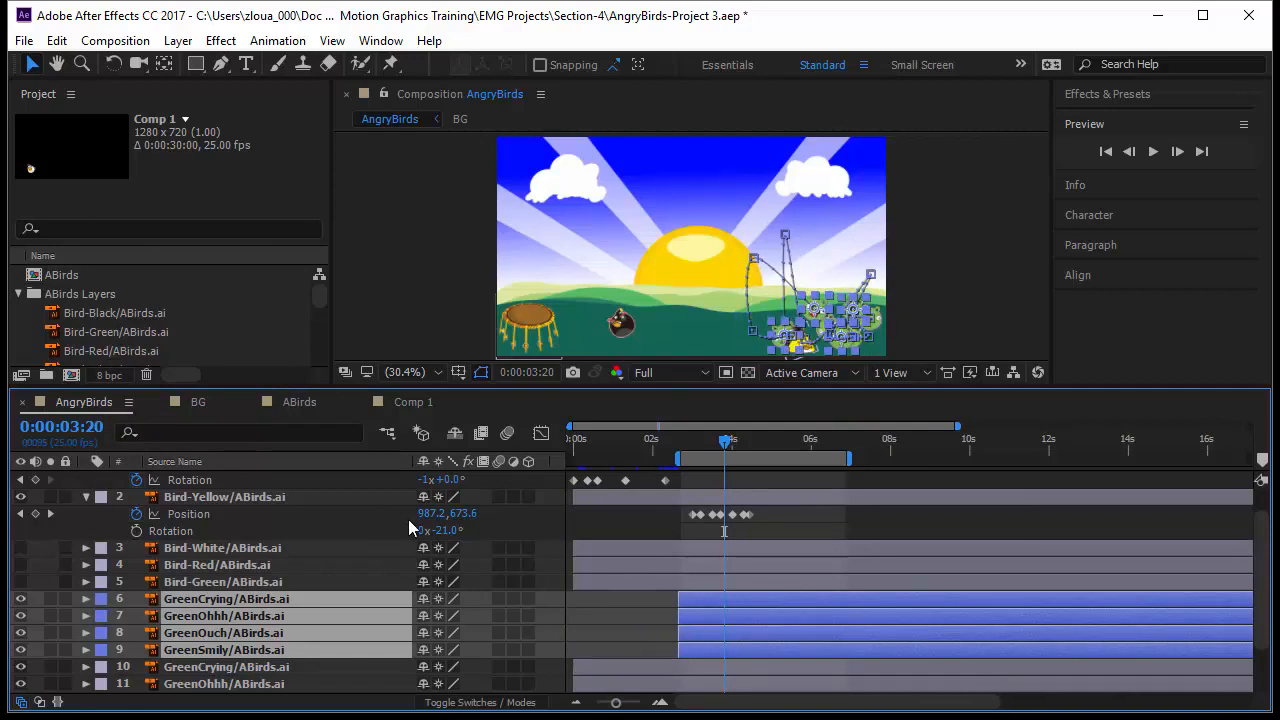
Step: Reveal the animated properties of the selected layers and preview the animation
key("u")
left_click_drag(727, 443, 725, 471)
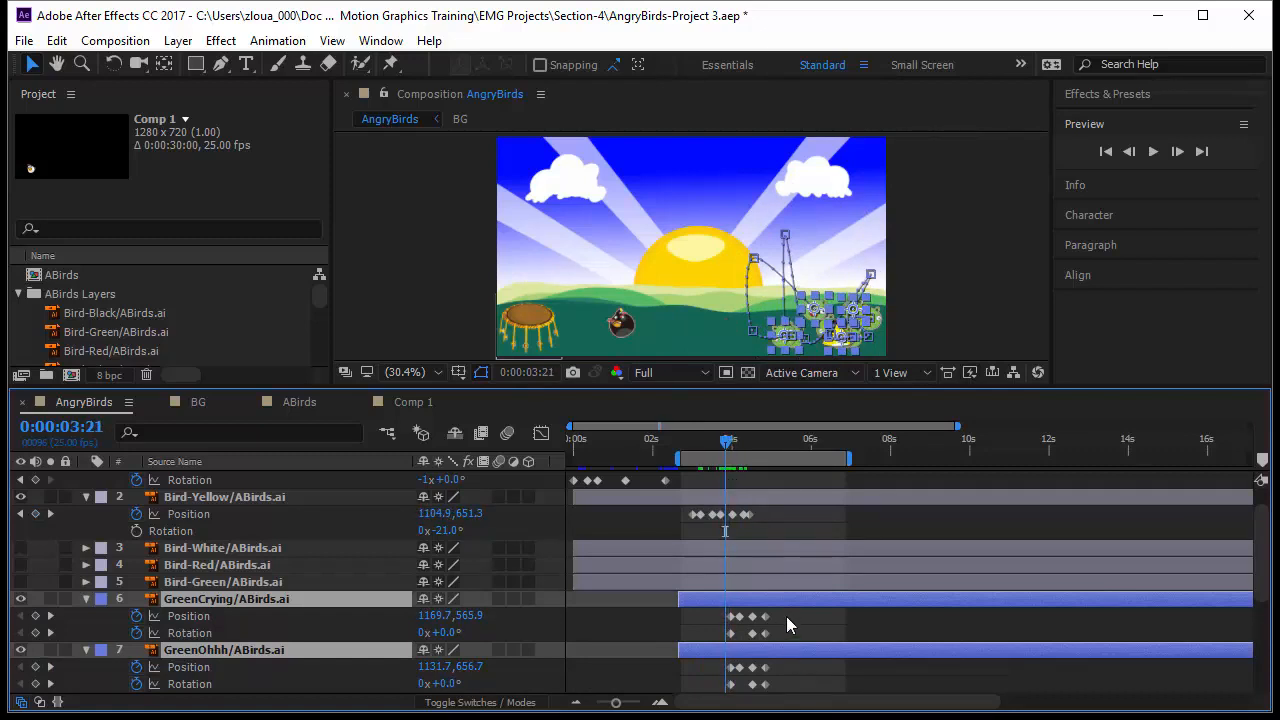
left_click_drag(683, 511, 771, 521)
key("space")
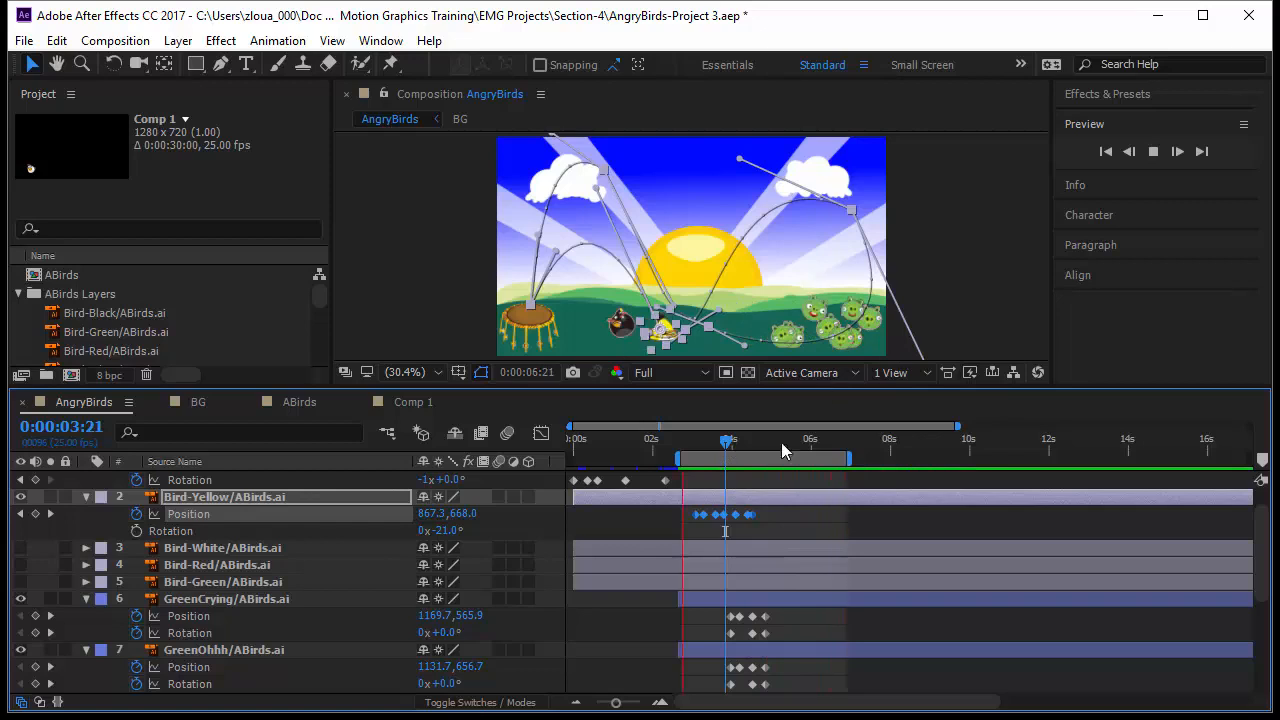
Step: Trim the duplicate pig layers and the Drum layer to end at 0:00:02:17
scroll(639, 638, "down", 3)
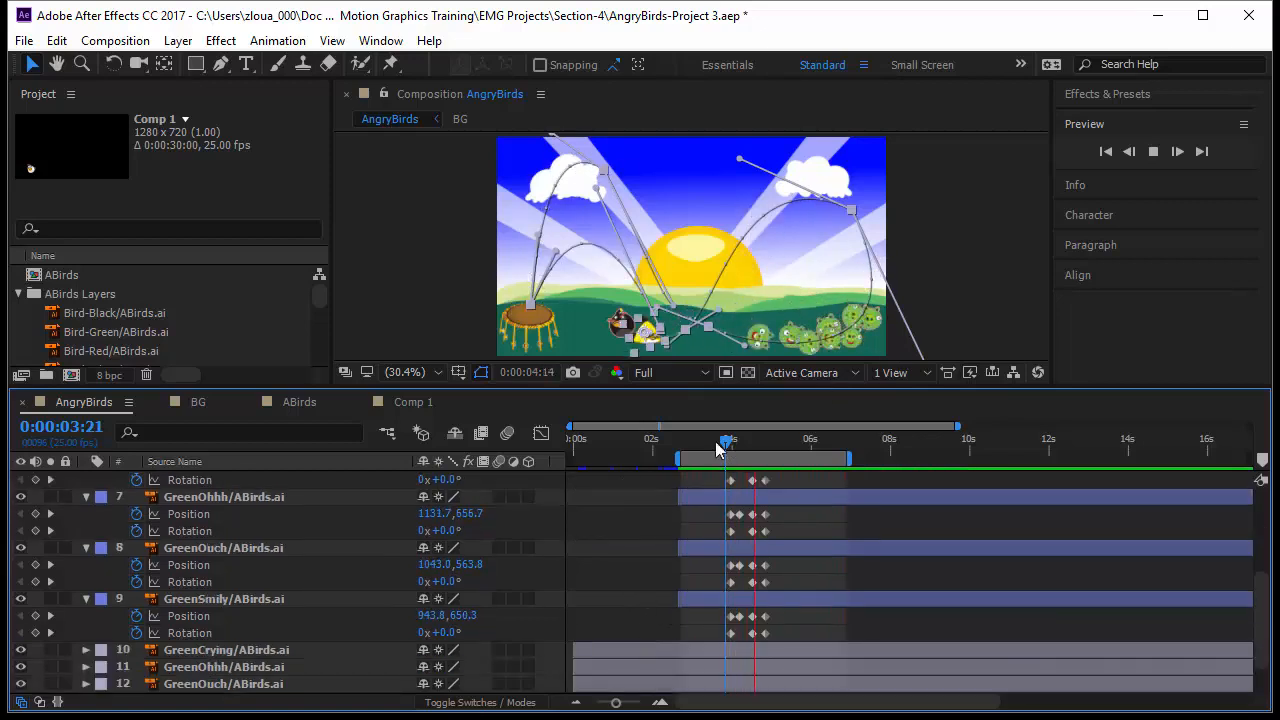
left_click_drag(725, 445, 676, 451)
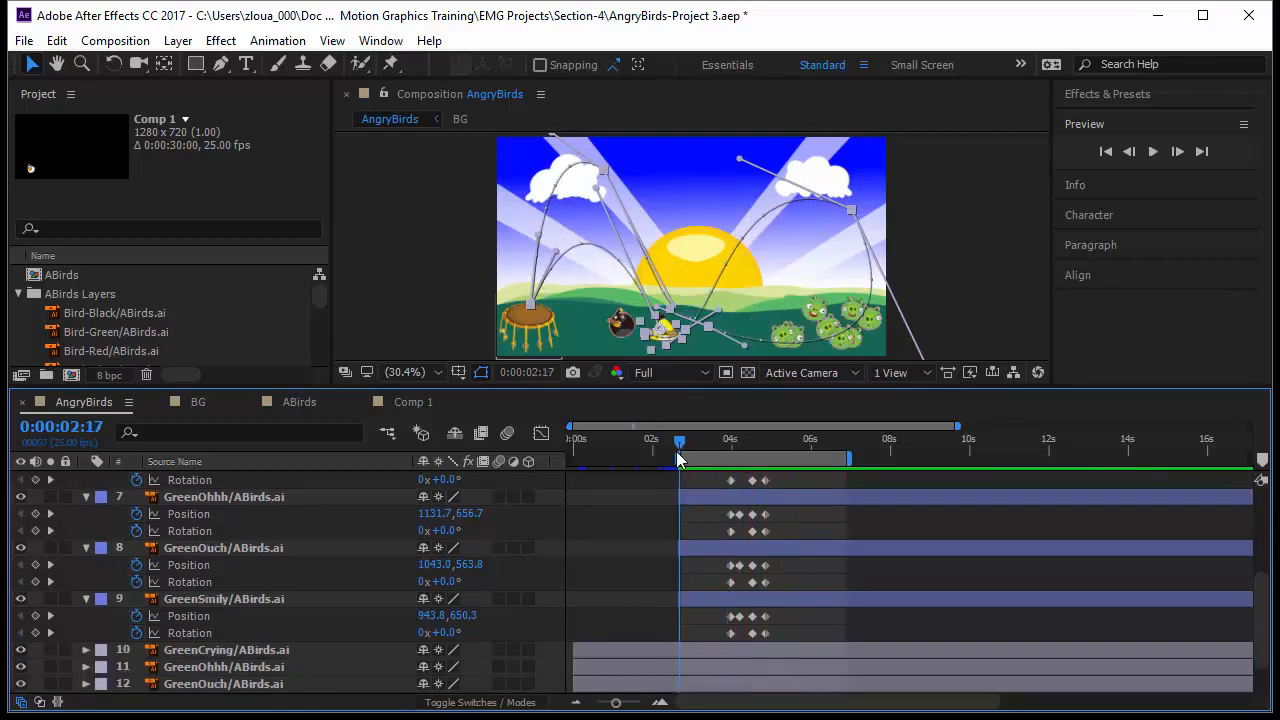
scroll(692, 553, "down", 2)
left_click(679, 600)
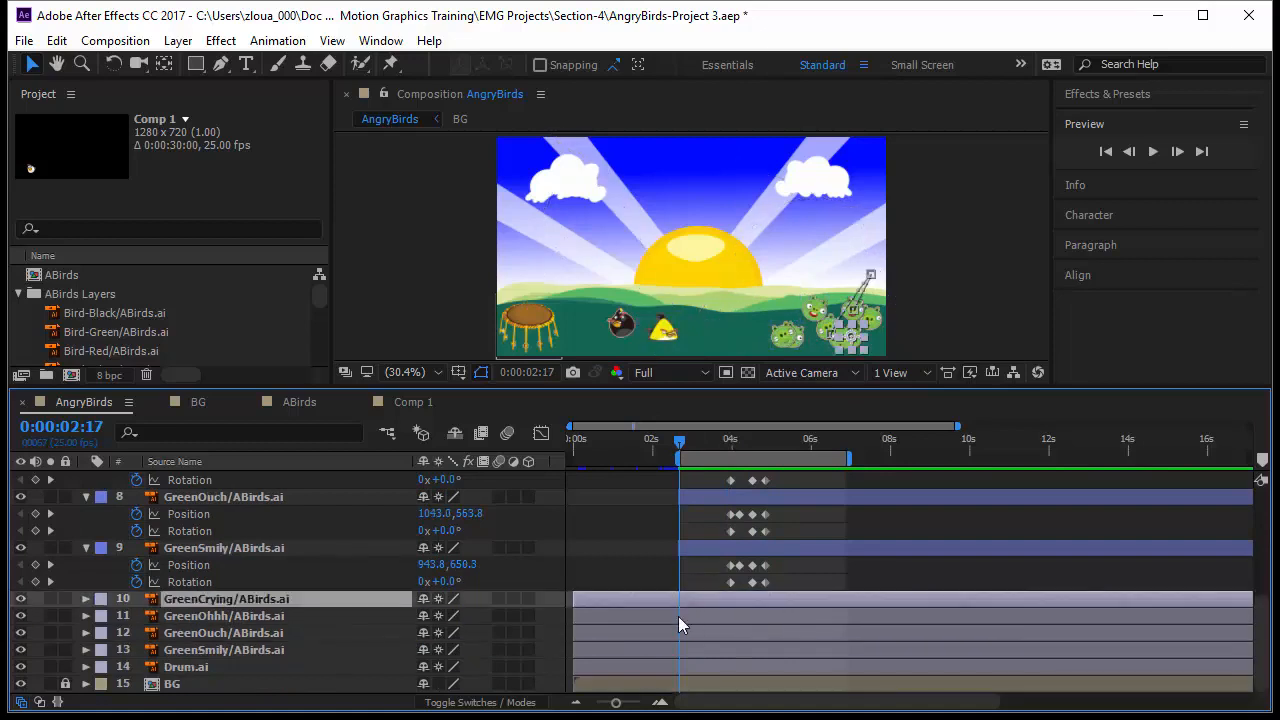
left_click(693, 668, "shift")
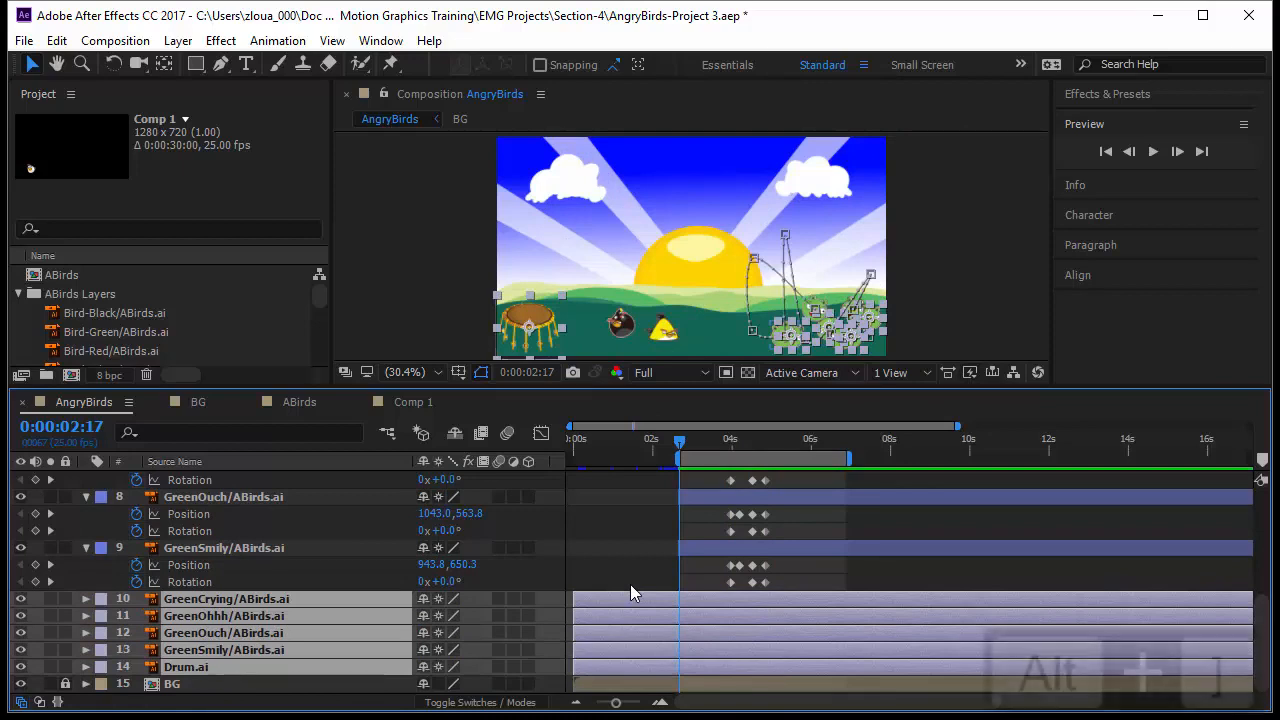
key("alt+bracketright")
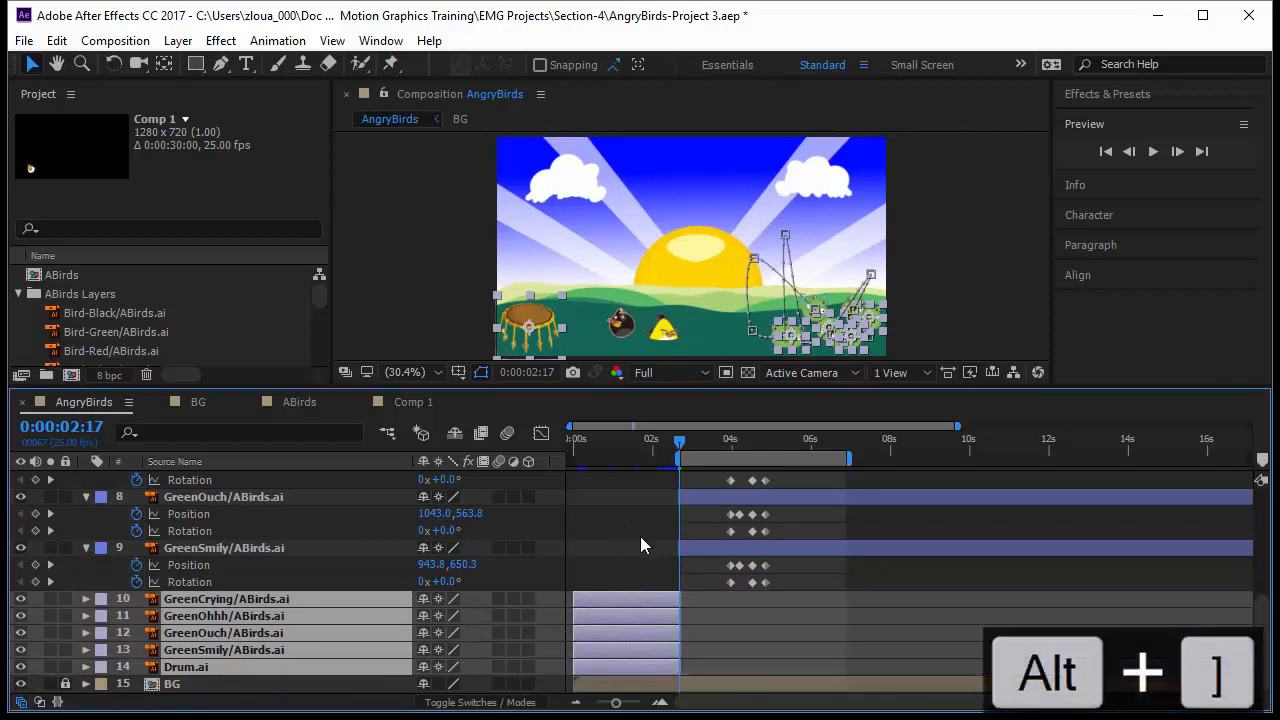
Step: Preview the animation from about 0:00:01:24 and review the pig layers' keyframes
left_click_drag(681, 455, 651, 458)
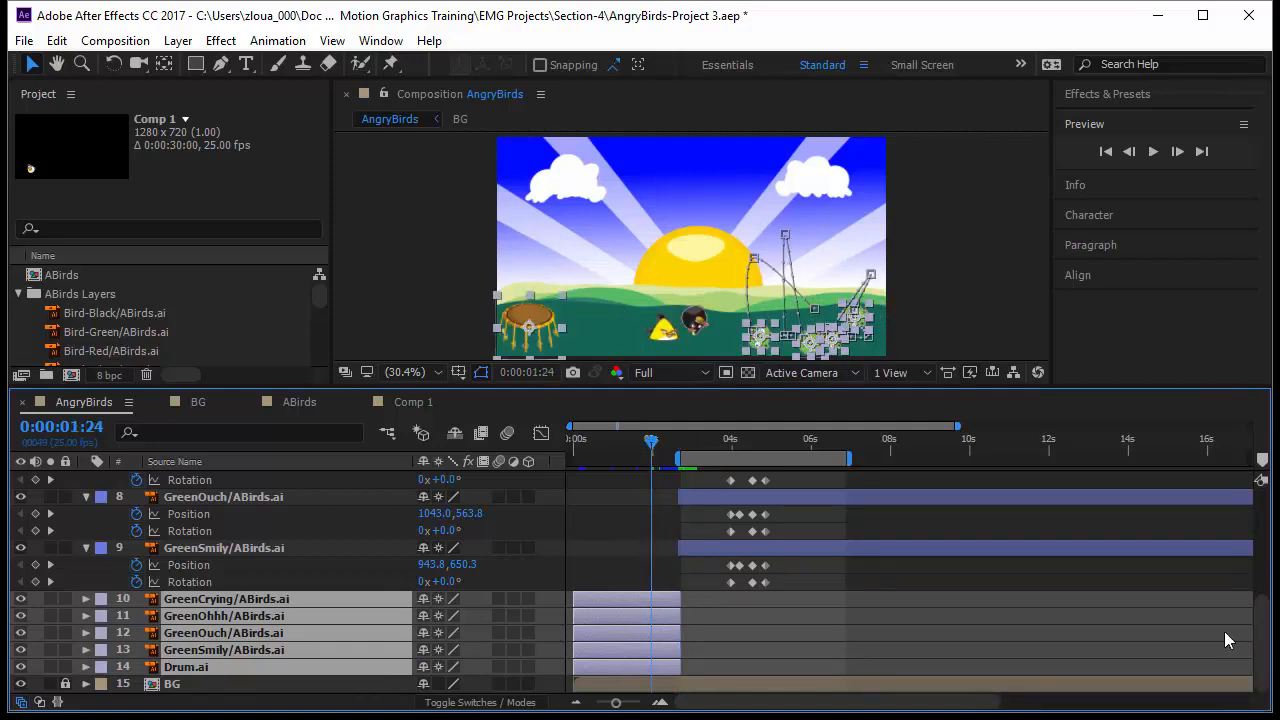
scroll(771, 630, "up", 5)
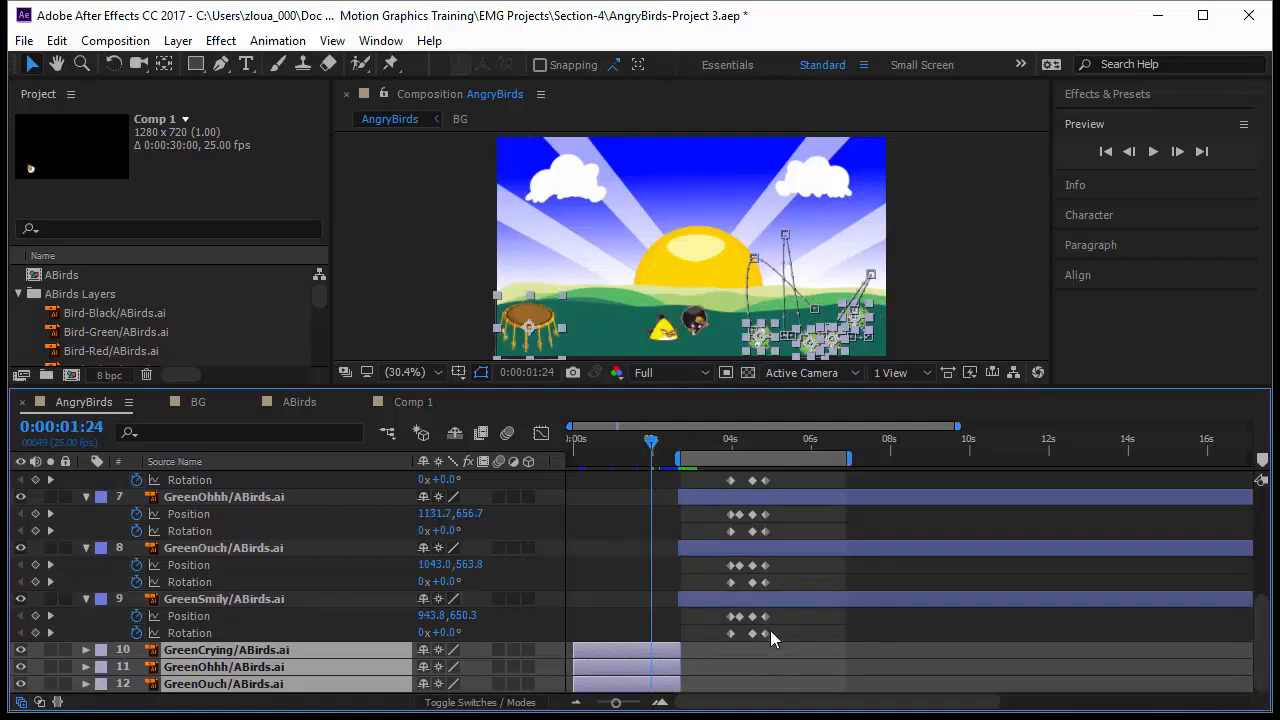
left_click_drag(651, 447, 651, 480)
key("space")
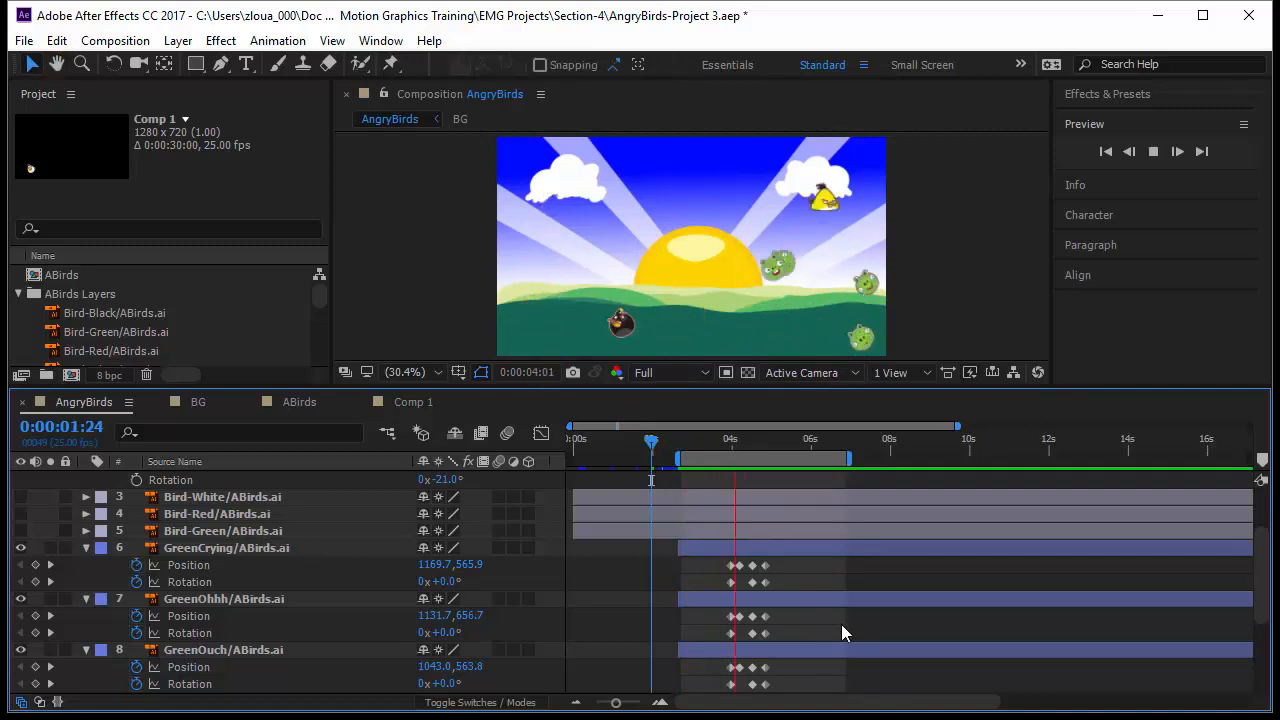
scroll(846, 625, "down", 3)
scroll(848, 627, "down", 2)
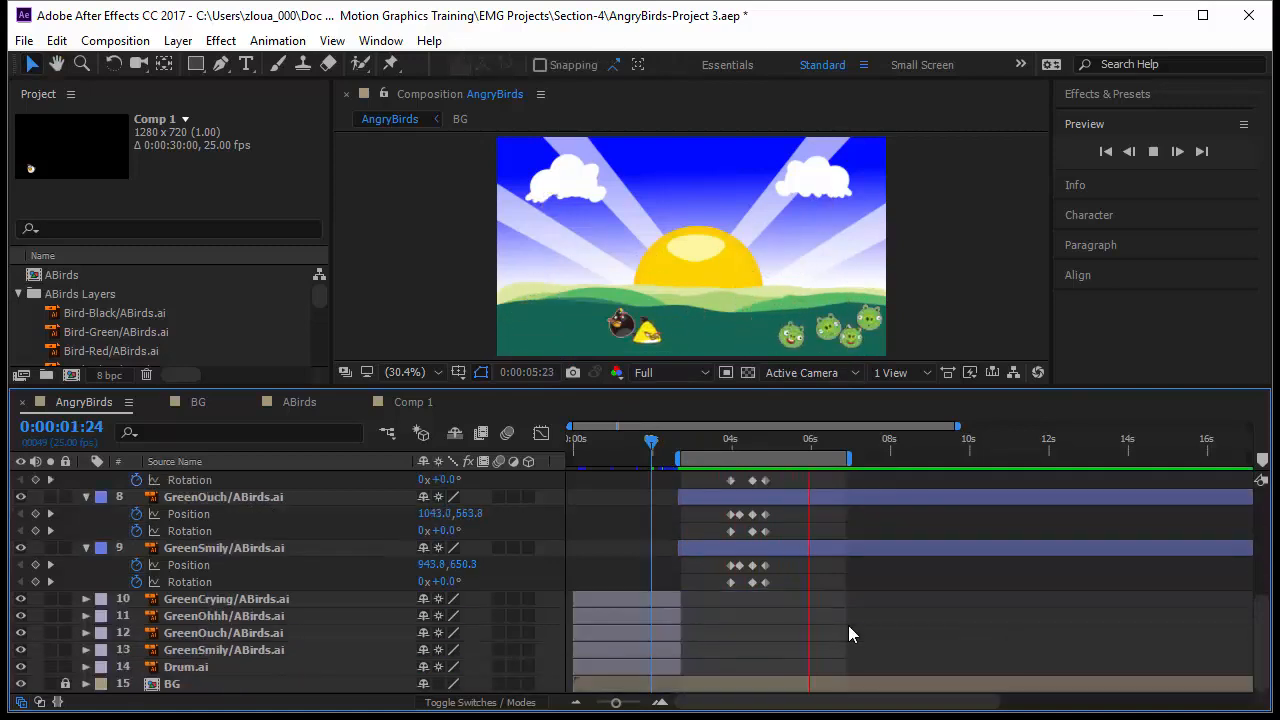
Step: Extend the Drum layer's out point to the end of the composition at 0:00:29:24
left_click(676, 667)
left_click_drag(653, 446, 1144, 490)
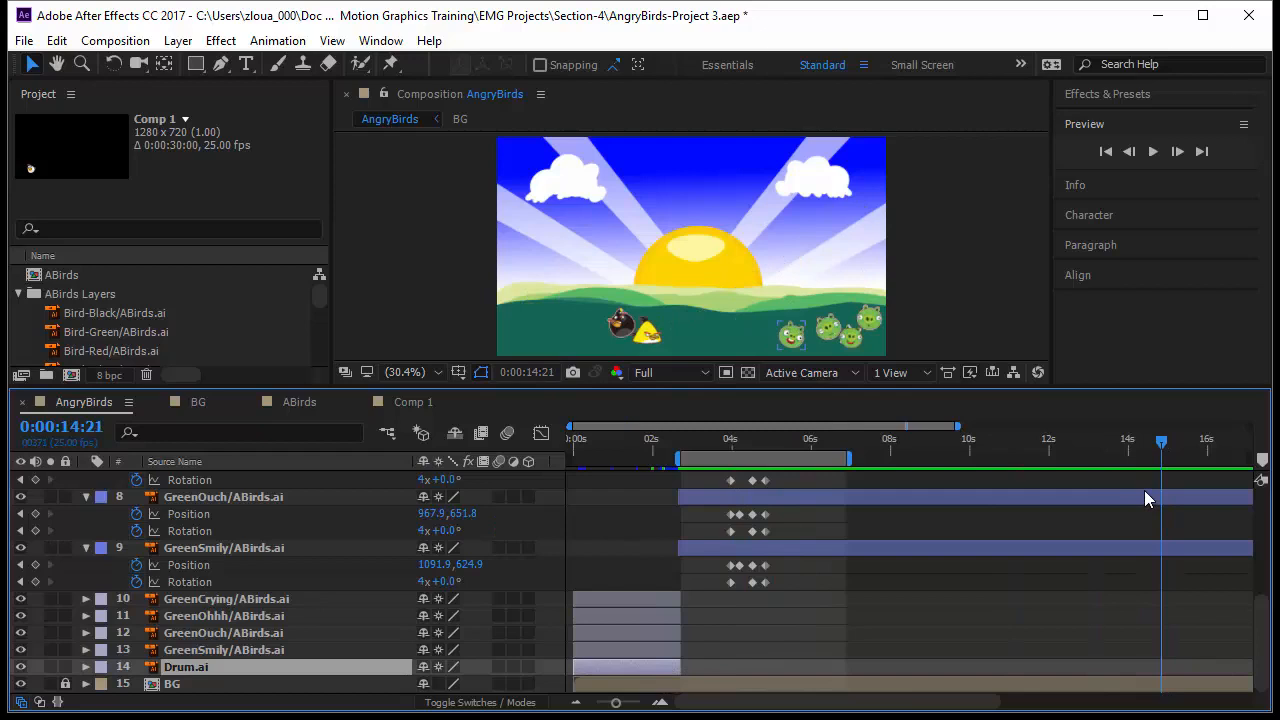
key("End")
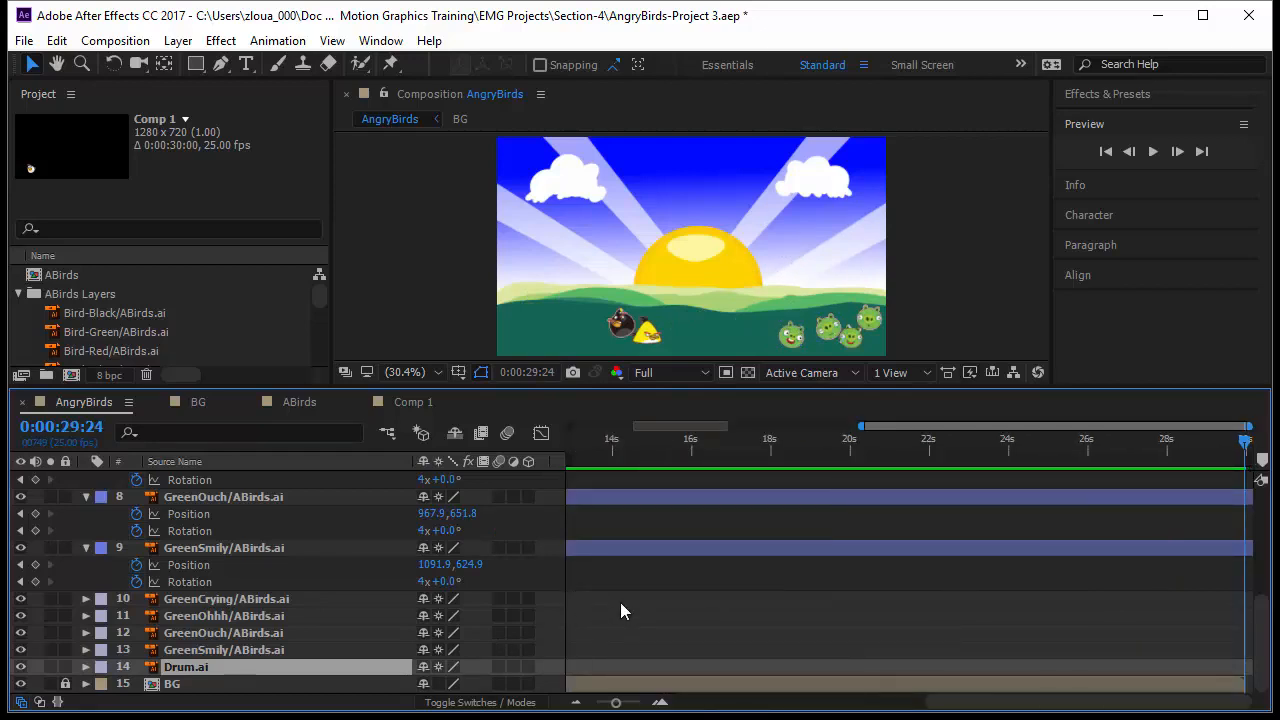
key("alt+]")
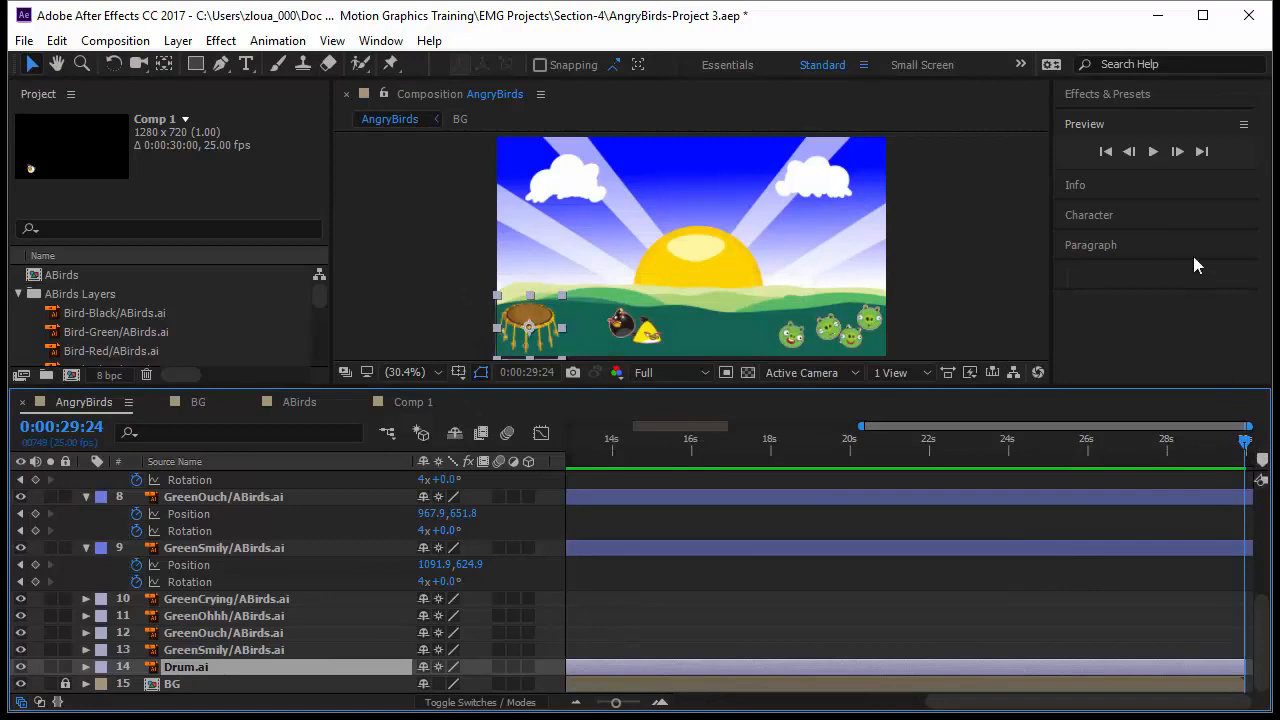
Step: Preview the pig switch around 0:00:02:21 and return to about 0:00:03:17
left_click_drag(617, 708, 597, 707)
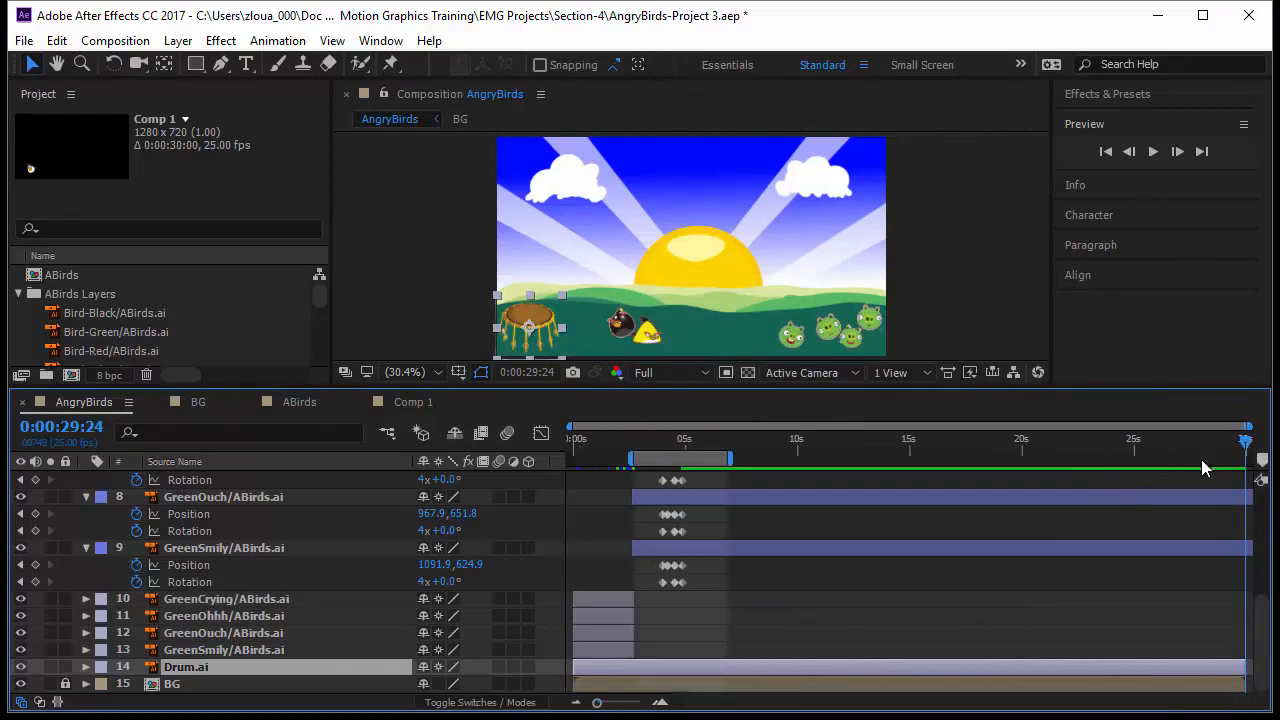
left_click_drag(1250, 448, 637, 577)
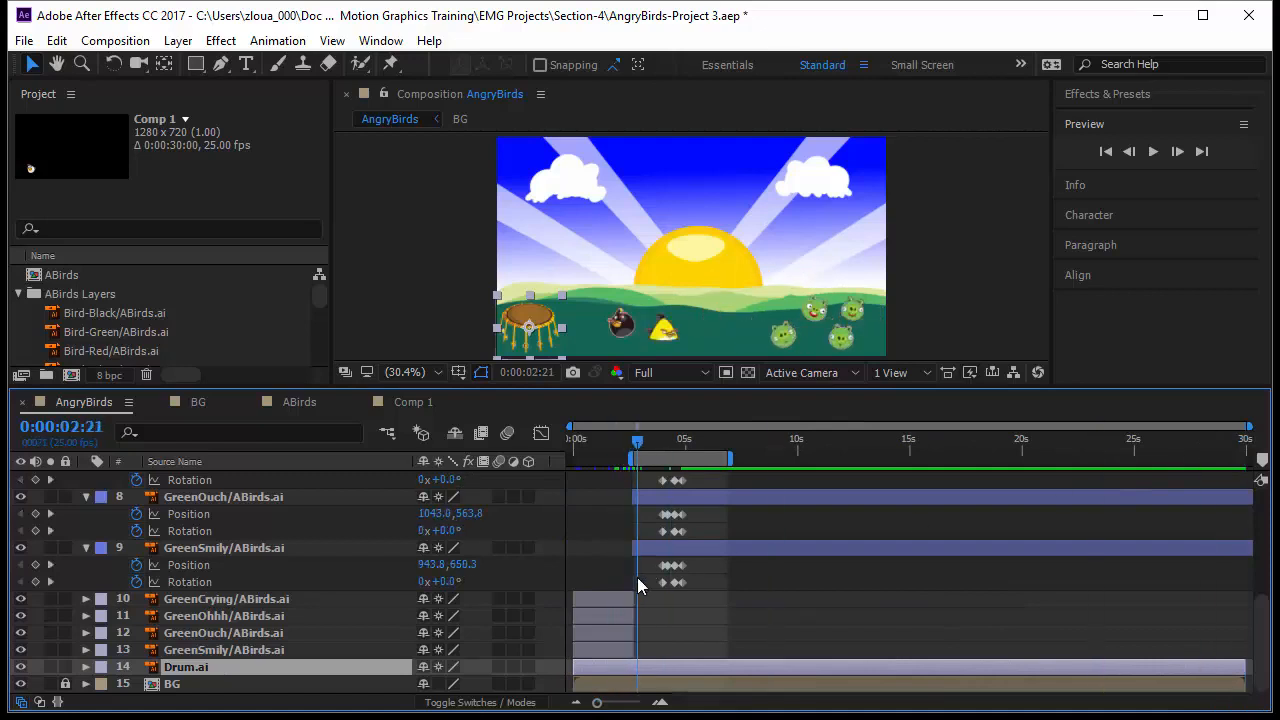
key("space")
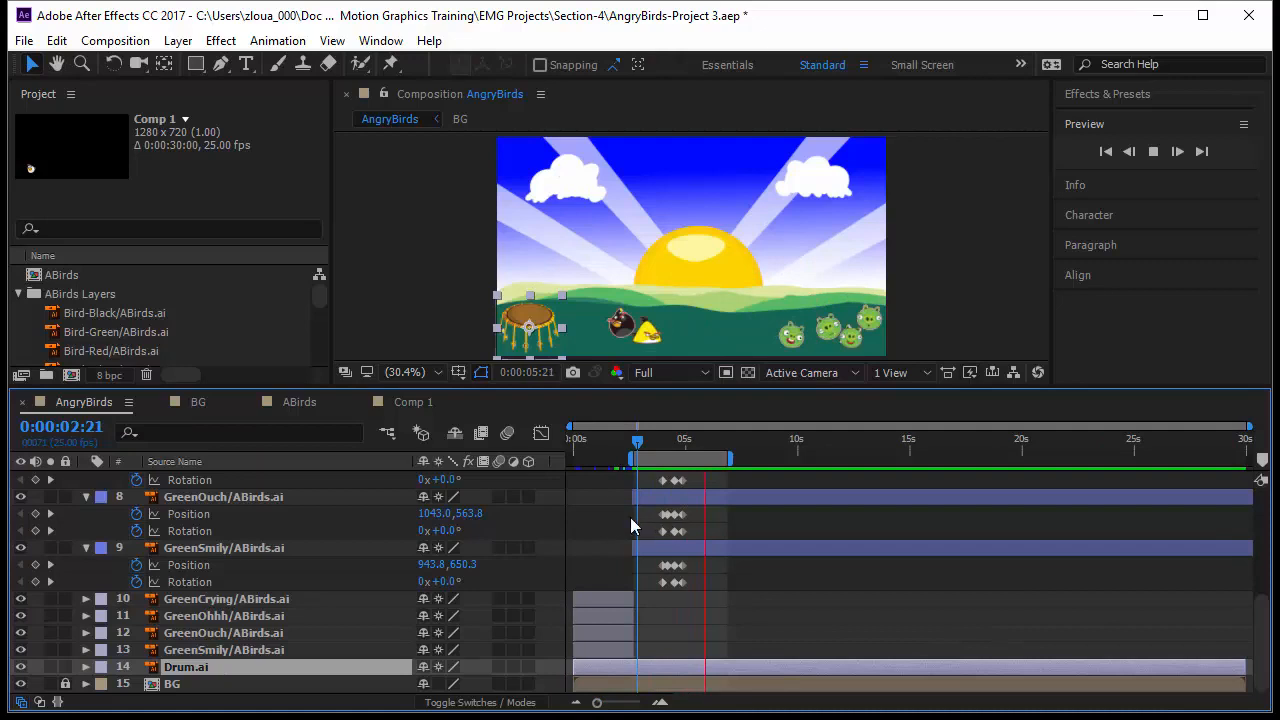
left_click(640, 452)
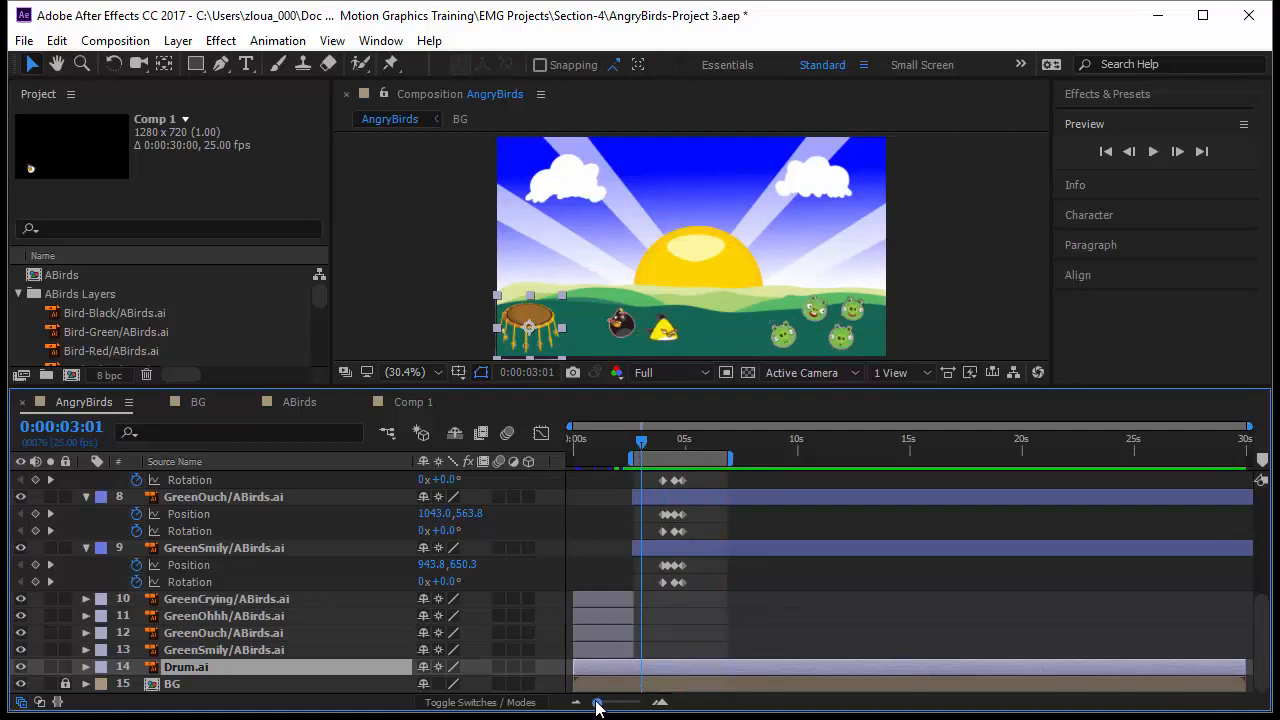
left_click_drag(597, 705, 619, 707)
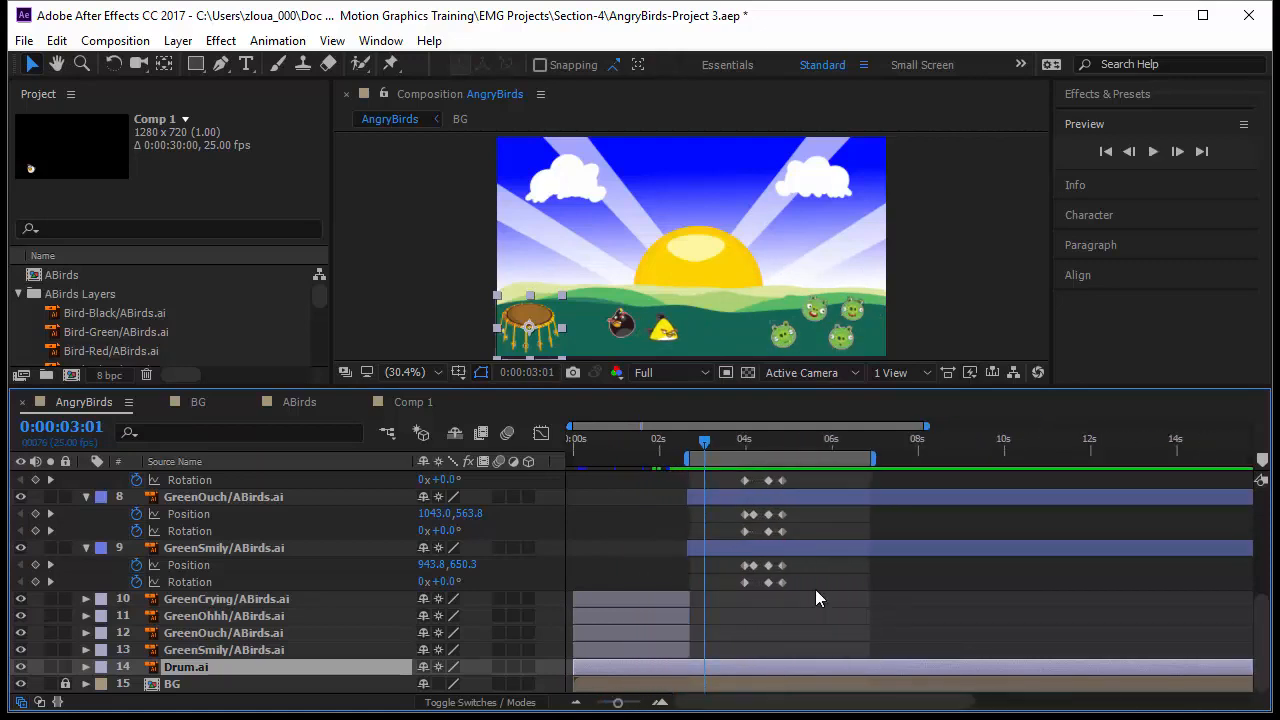
scroll(835, 590, "up", 3)
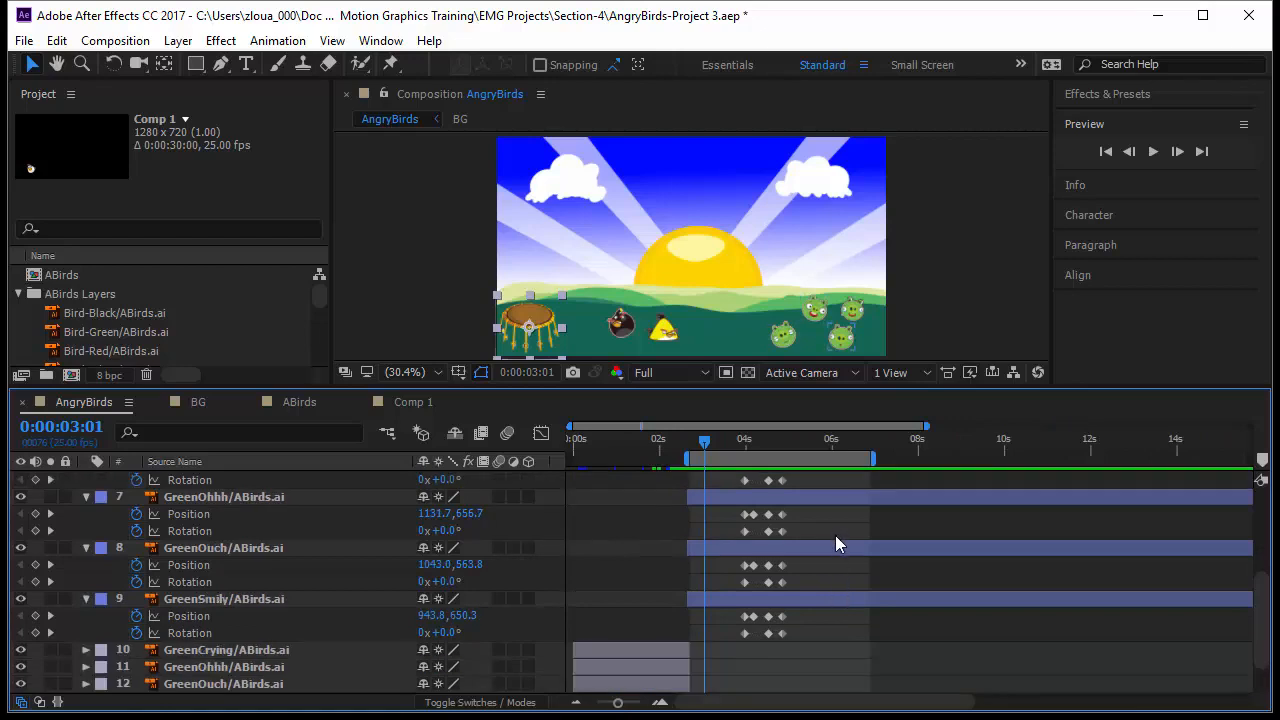
left_click_drag(705, 444, 732, 457)
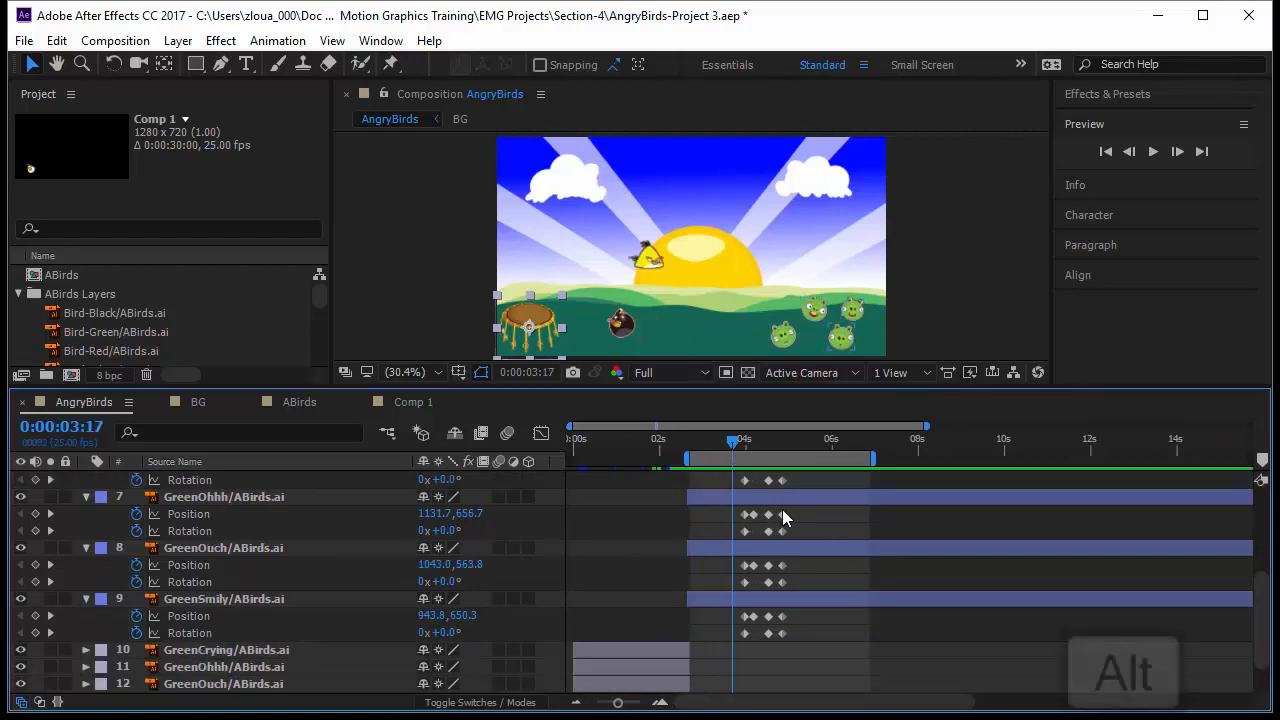
Step: Spread out the GreenCrying and GreenOhhh position and rotation keyframes to lengthen their reactions
mouse_move(797, 509)
left_mouse_down()
mouse_move(719, 518)
mouse_move(806, 517)
mouse_move(798, 484)
left_mouse_up()
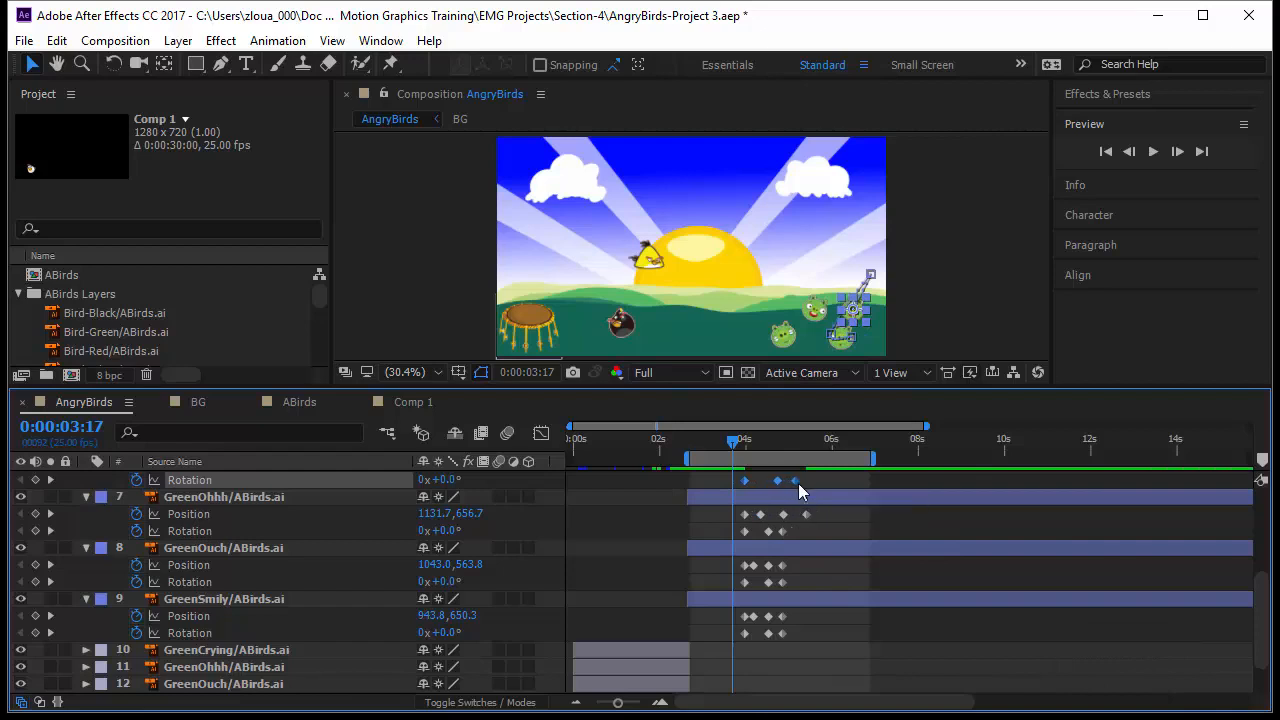
mouse_move(783, 531)
left_mouse_down()
mouse_move(808, 534)
mouse_move(738, 521)
mouse_move(800, 516)
left_mouse_up()
scroll(790, 558, "up", 1)
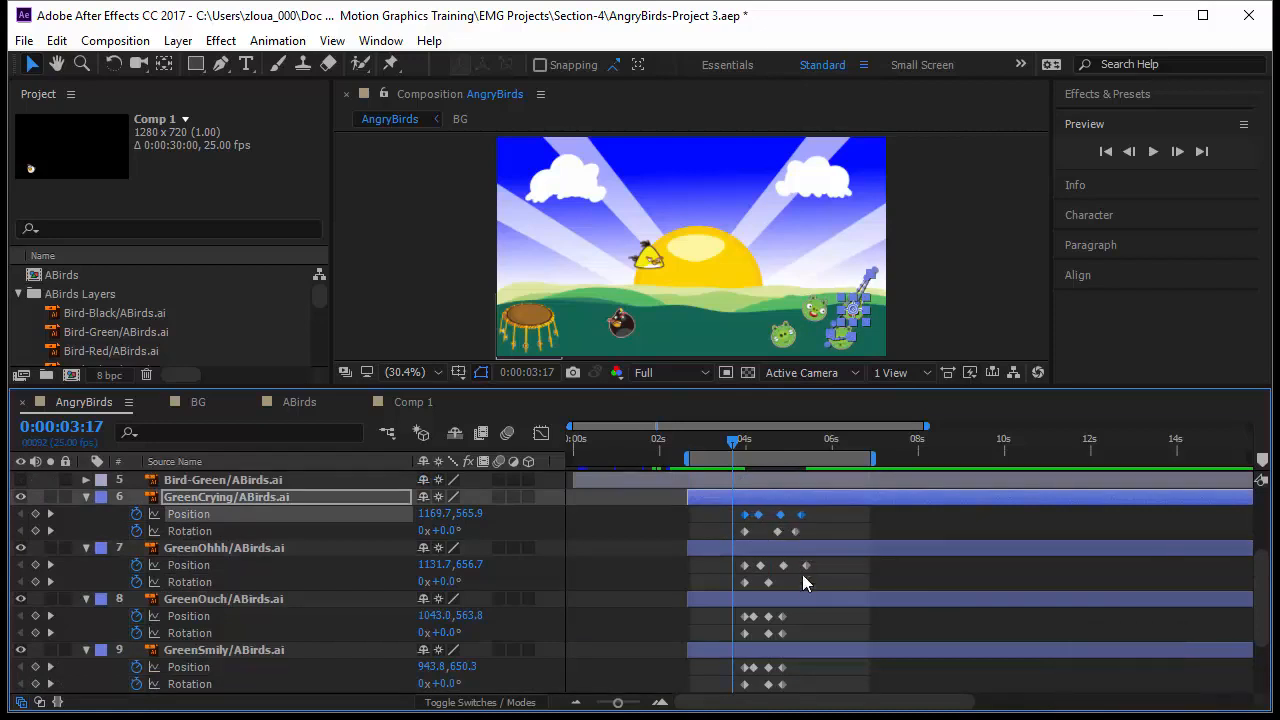
Step: Spread out the GreenOuch and GreenSmily position and rotation keyframes to lengthen their reactions
left_click_drag(797, 622, 771, 620)
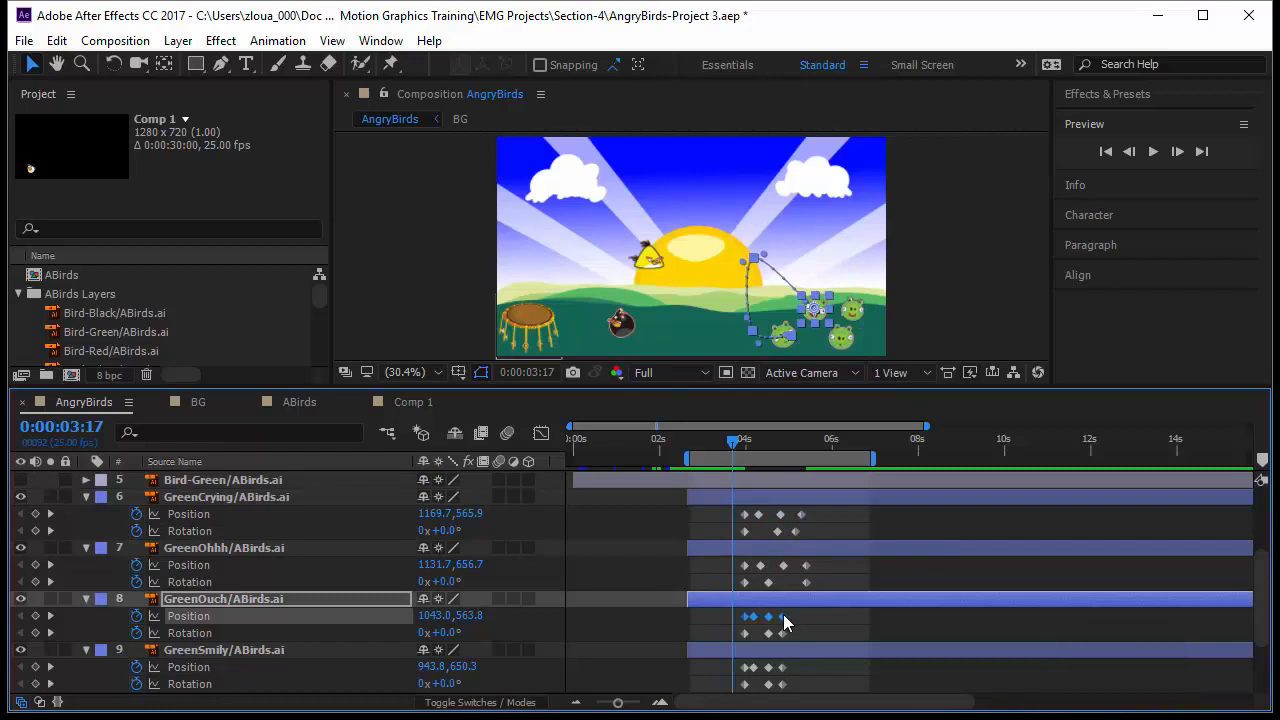
left_click(784, 617)
left_click_drag(786, 617, 803, 582)
scroll(812, 621, "down", 1)
left_click(805, 661)
left_click_drag(789, 633, 778, 636)
left_click(784, 657)
Step: Preview the pig reactions in an enlarged composition viewer
left_click_drag(697, 389, 728, 560)
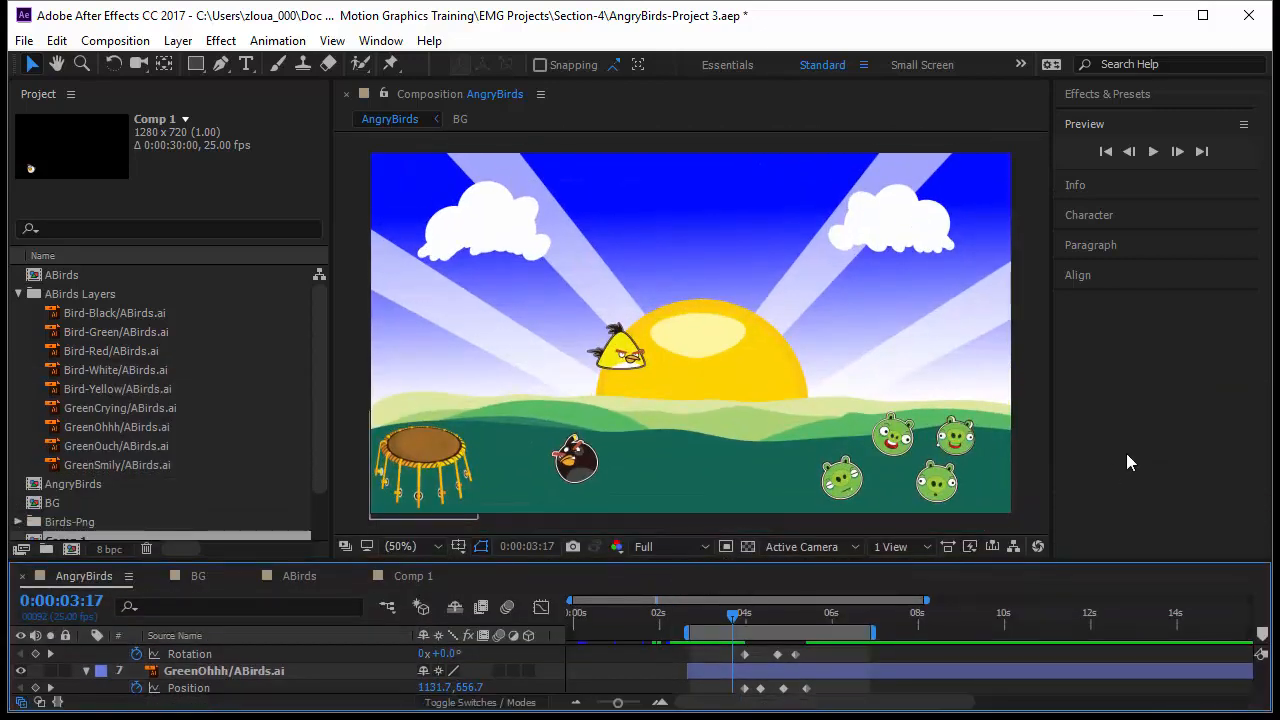
key("space")
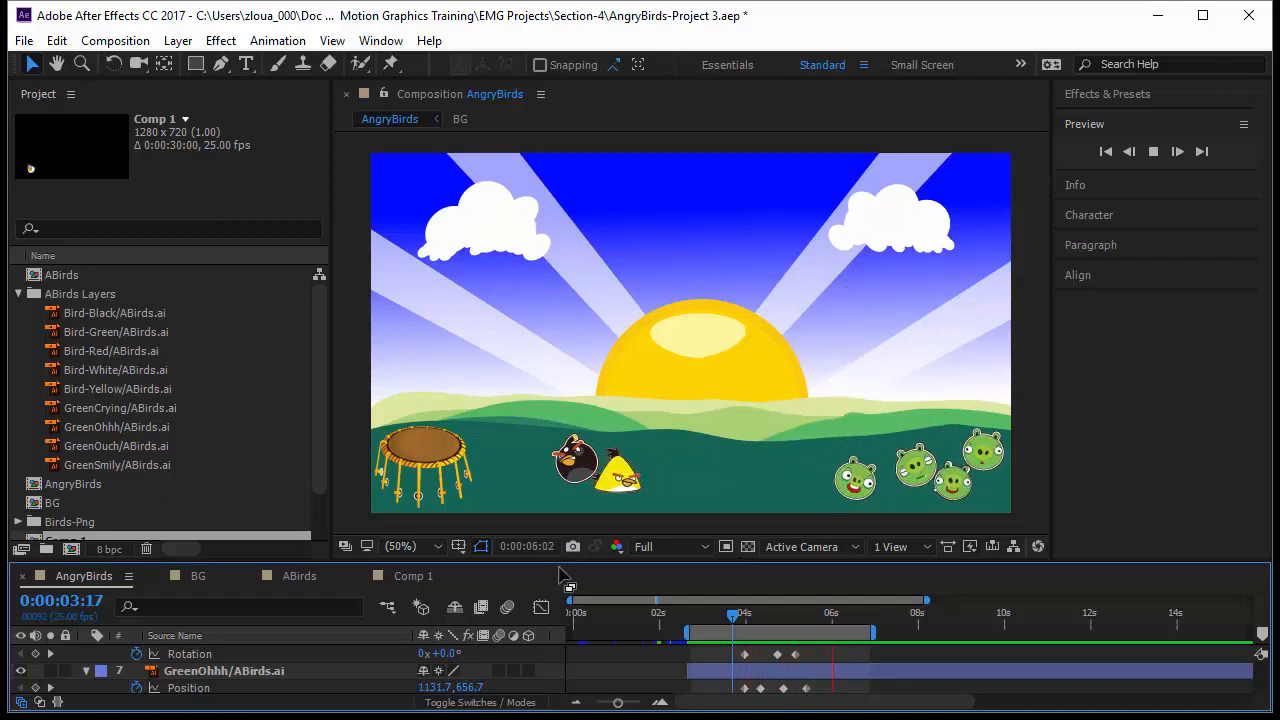
Step: Collapse the black bird layer and turn on visibility of the white, red and green bird layers
left_click_drag(562, 560, 561, 451)
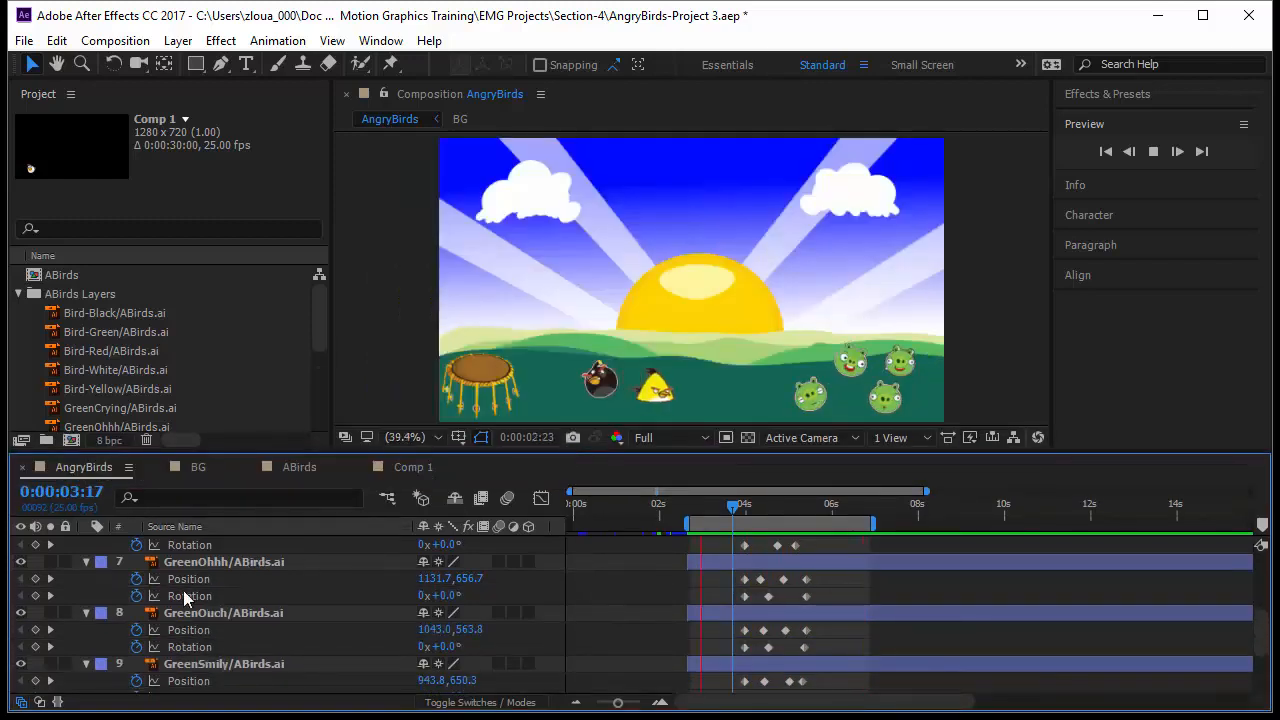
scroll(184, 590, "up", 5)
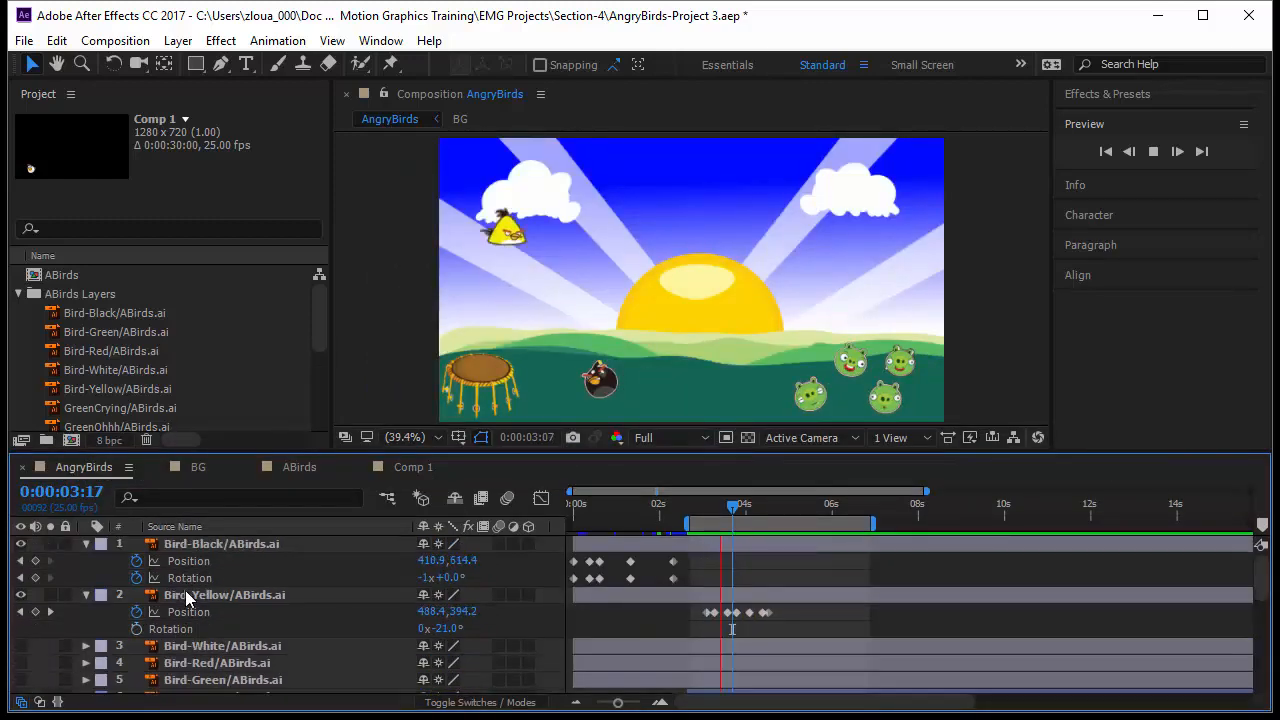
left_click(86, 543)
left_click_drag(21, 611, 21, 645)
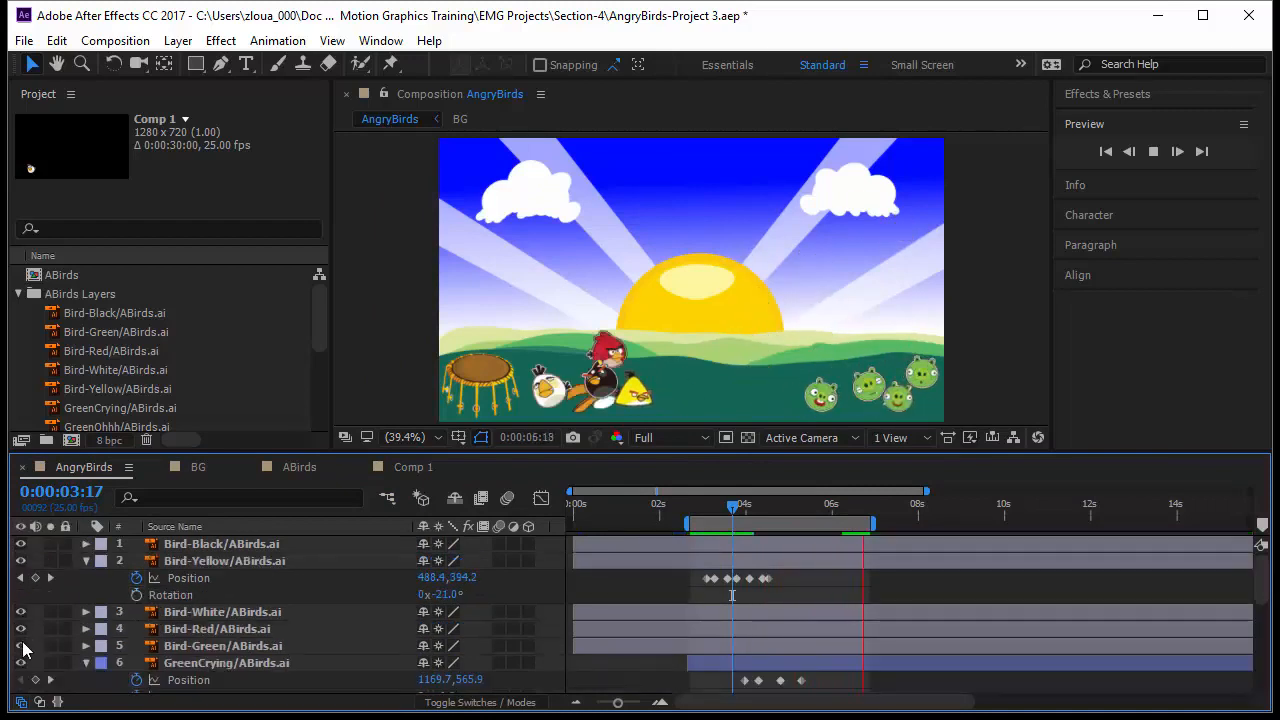
Step: Move the green bird up and left onto the slingshot near the black bird
left_click(578, 415)
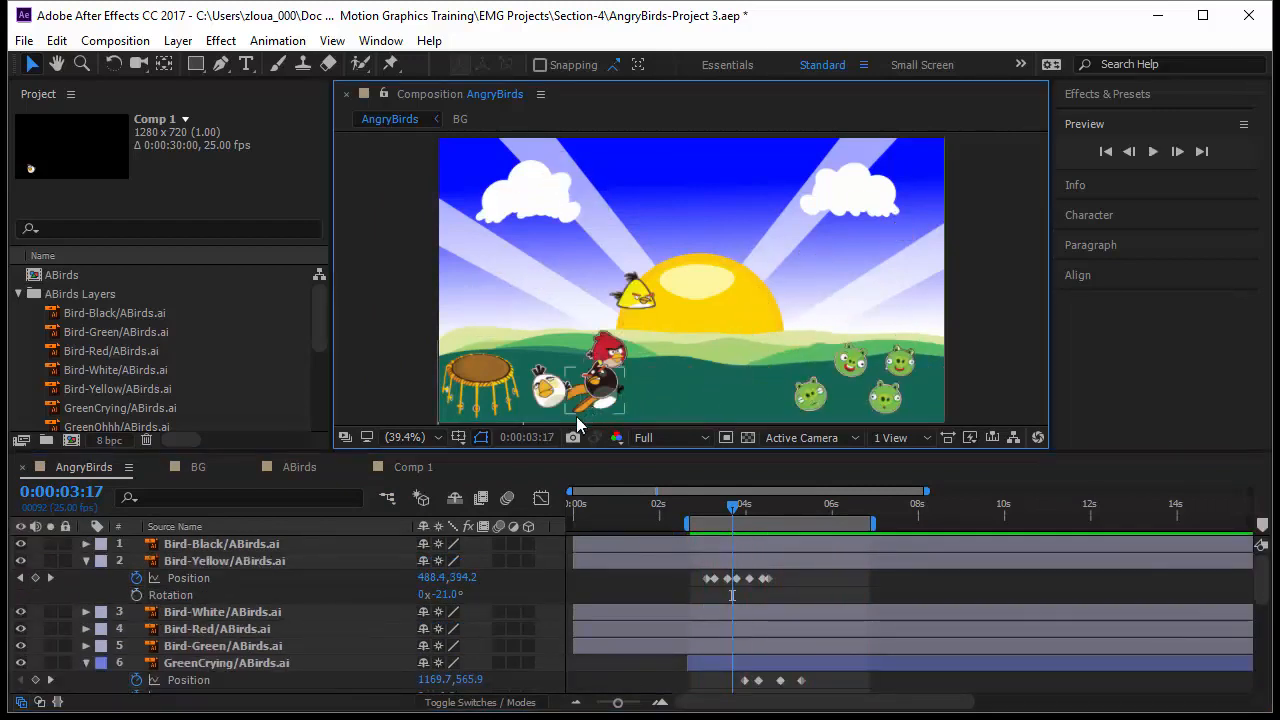
left_click(590, 395)
left_click_drag(595, 397, 558, 348)
left_click_drag(740, 510, 670, 510)
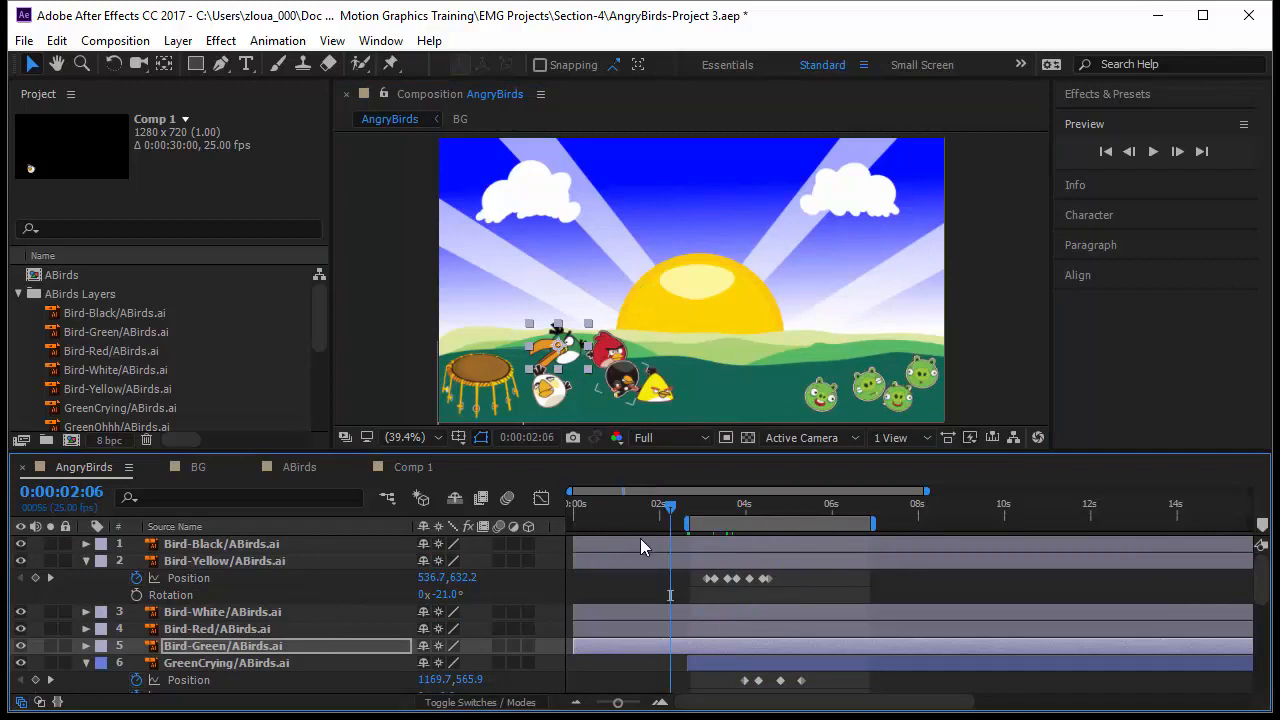